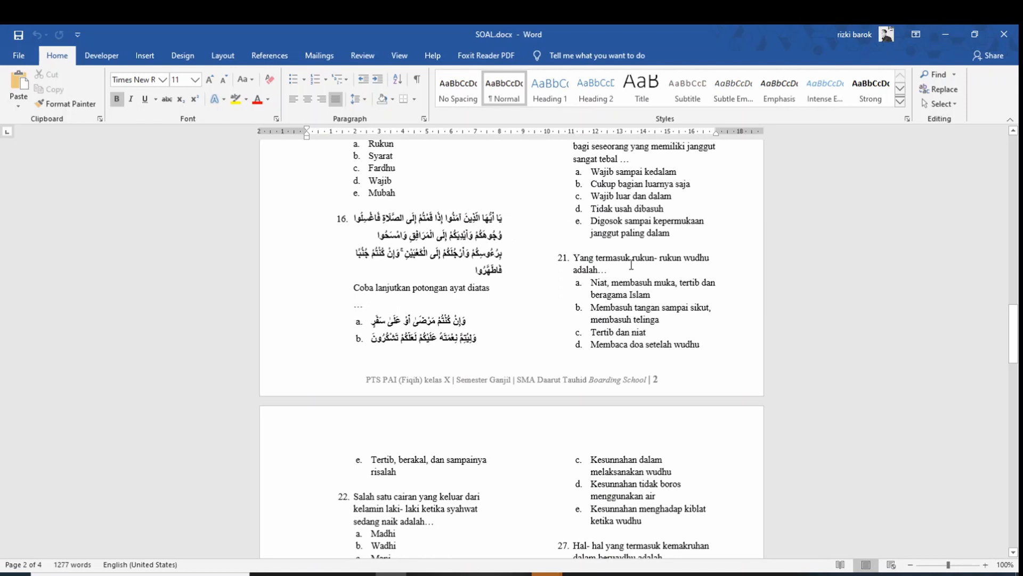
Bring File Explorer's Videos folder window in front of the SOAL exam document
{"action": "scroll", "coordinate": [631, 263], "scroll_direction": "down", "scroll_amount": 3}
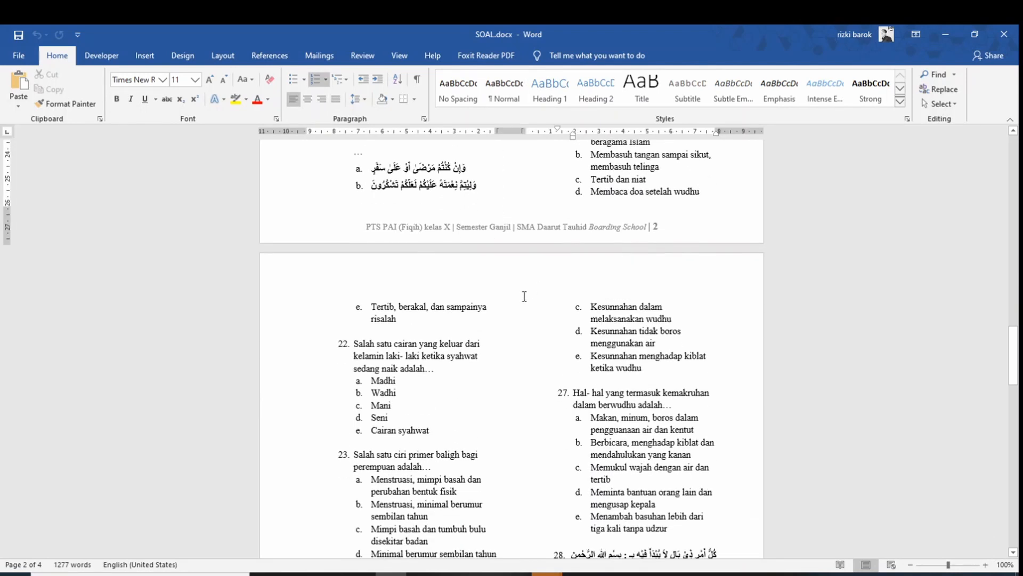
{"action": "left_click", "coordinate": [296, 573]}
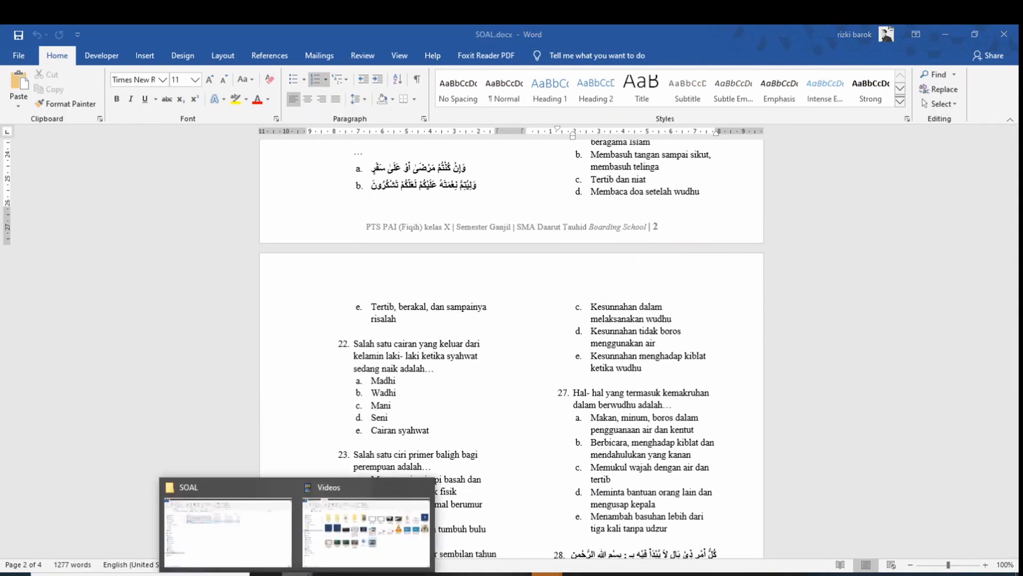
{"action": "left_click", "coordinate": [366, 533]}
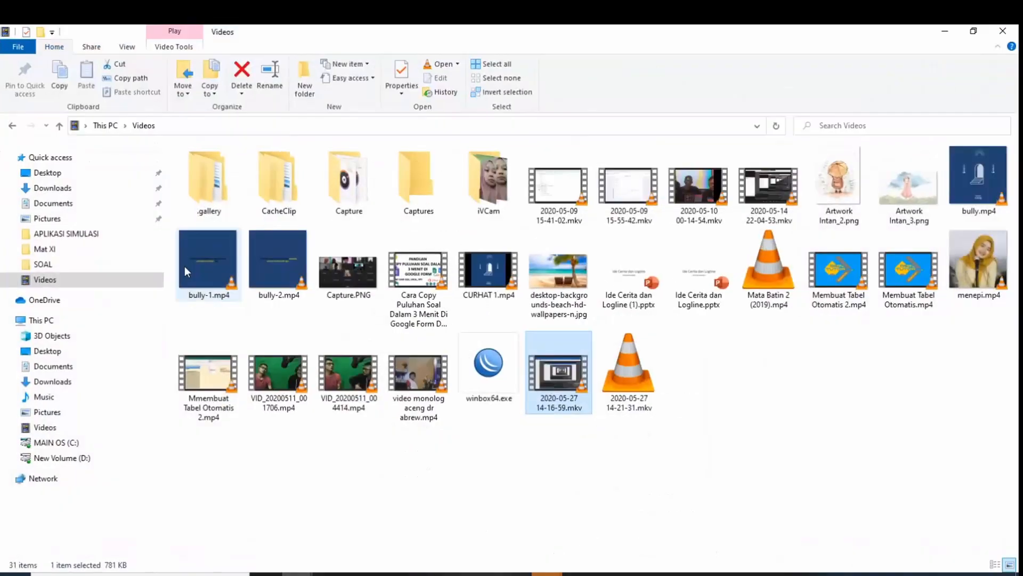
Create a new folder named 'Gambar Soal' inside Documents
{"action": "left_click", "coordinate": [85, 206]}
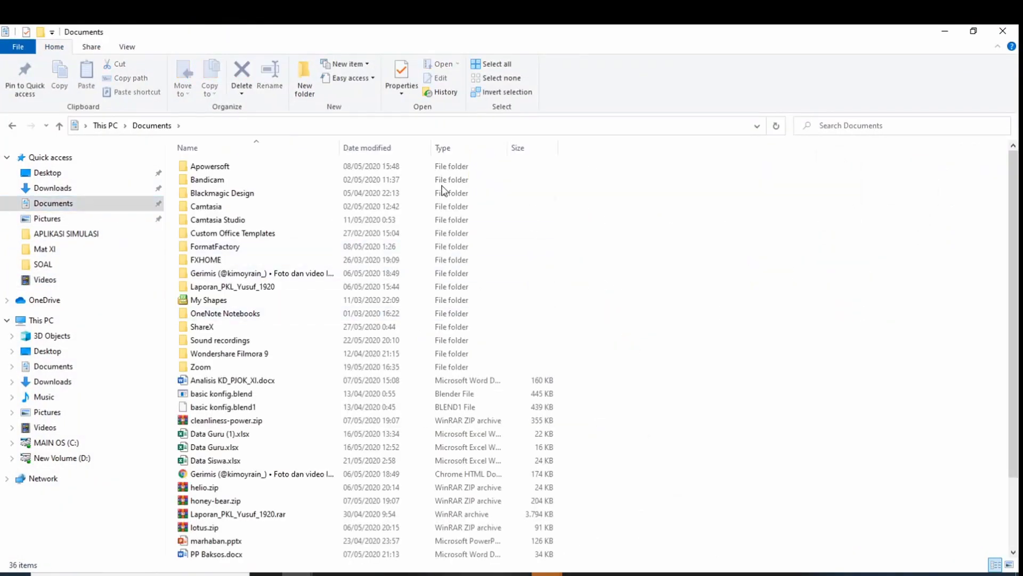
{"action": "right_click", "coordinate": [687, 257]}
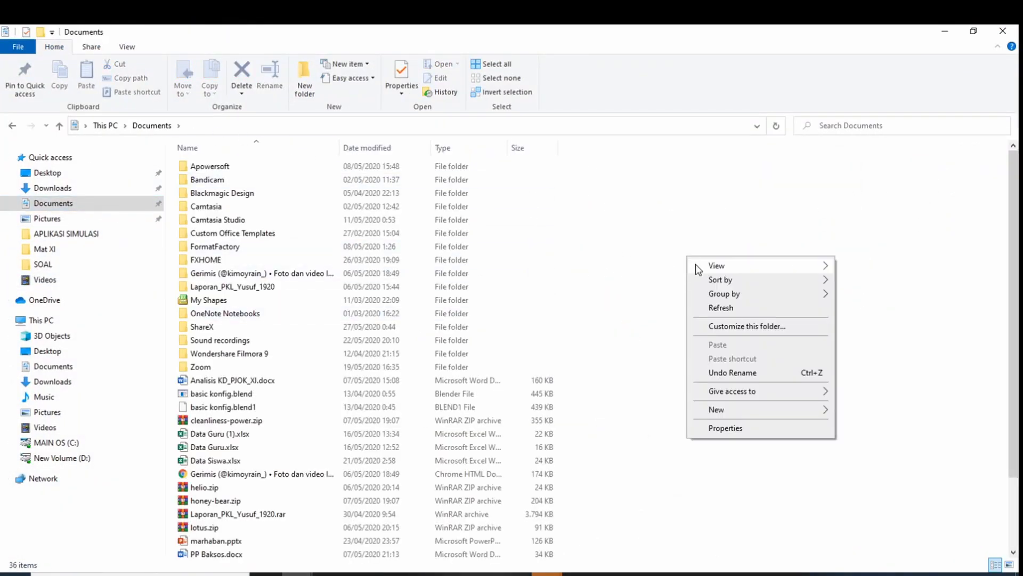
{"action": "mouse_move", "coordinate": [778, 416]}
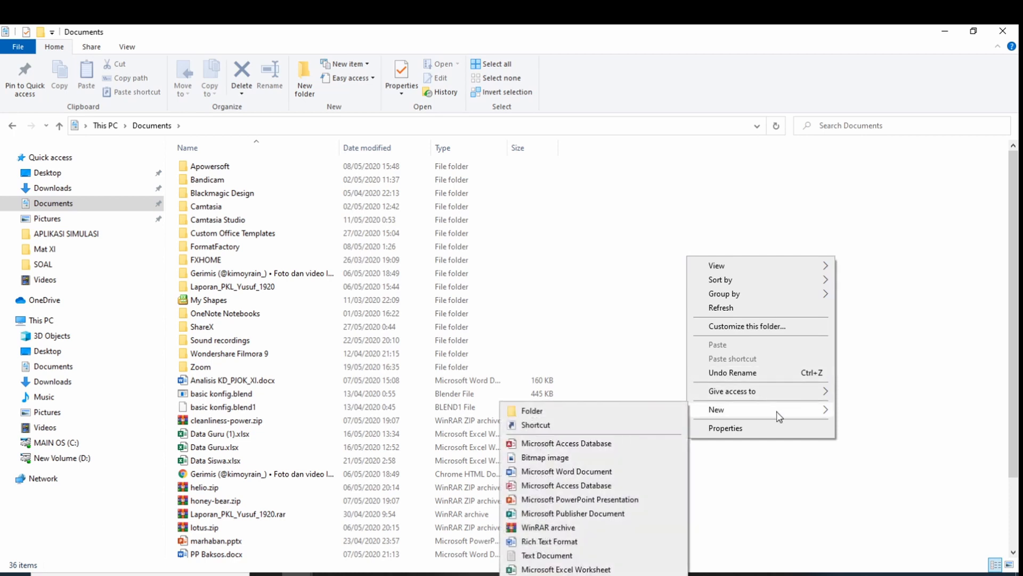
{"action": "left_click", "coordinate": [650, 411]}
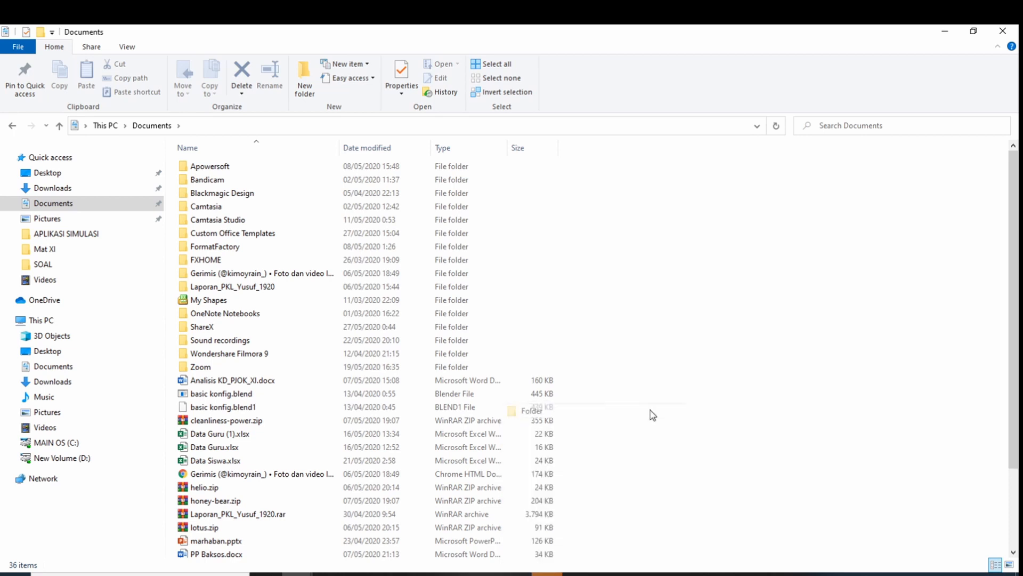
{"action": "type", "text": "G"}
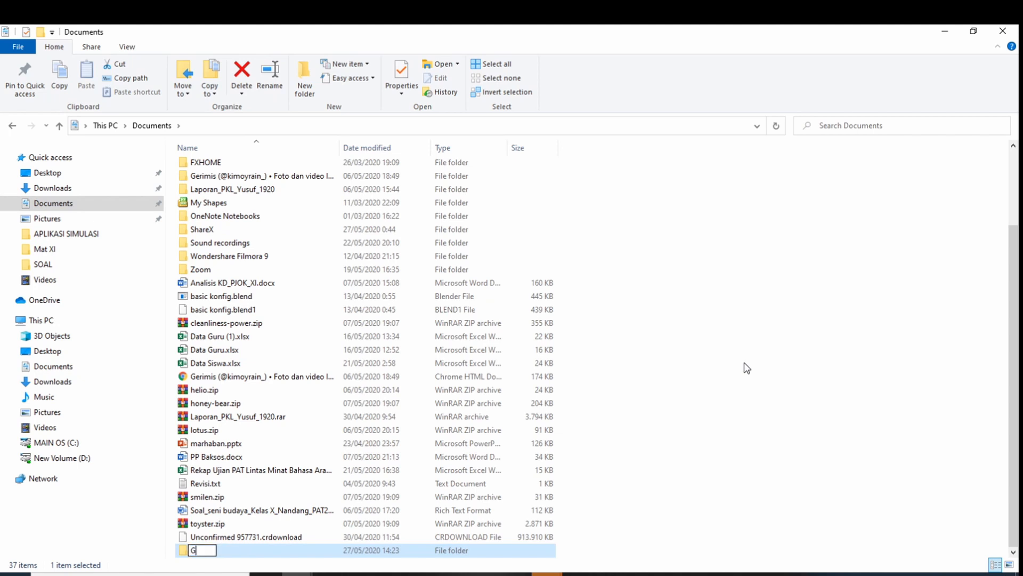
{"action": "type", "text": "ambar Soal"}
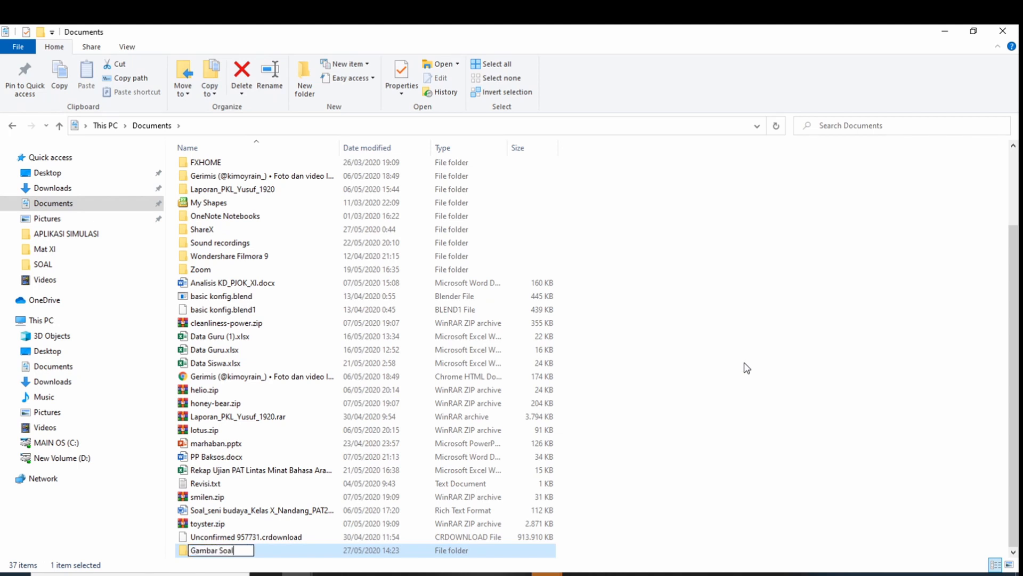
{"action": "key", "text": "Return"}
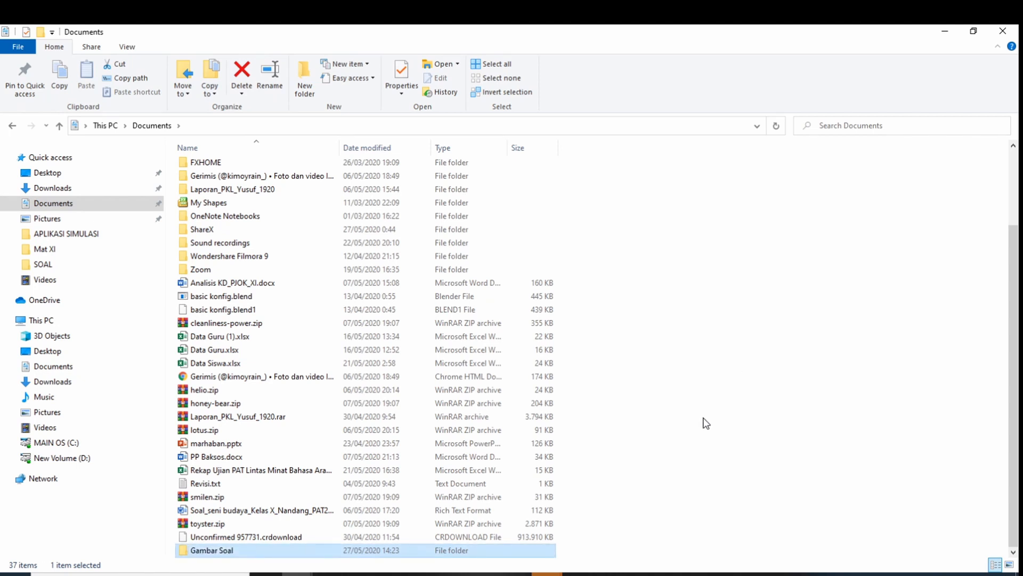
{"action": "left_click", "coordinate": [698, 425]}
Return to SOAL.docx showing question 1 at the top of page 1, then open the Start menu
{"action": "left_click", "coordinate": [415, 564]}
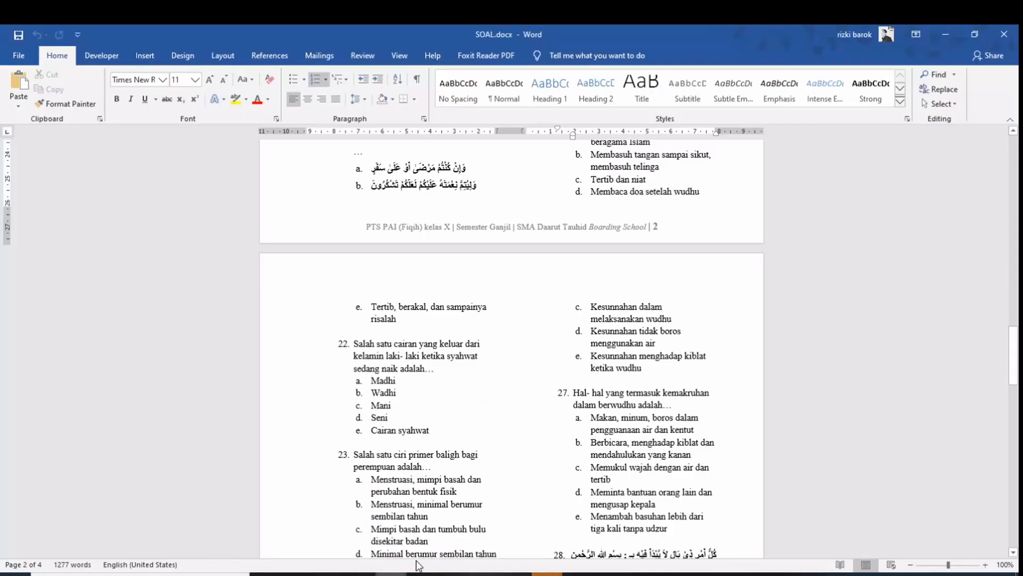
{"action": "scroll", "coordinate": [597, 349], "scroll_direction": "up", "scroll_amount": 15}
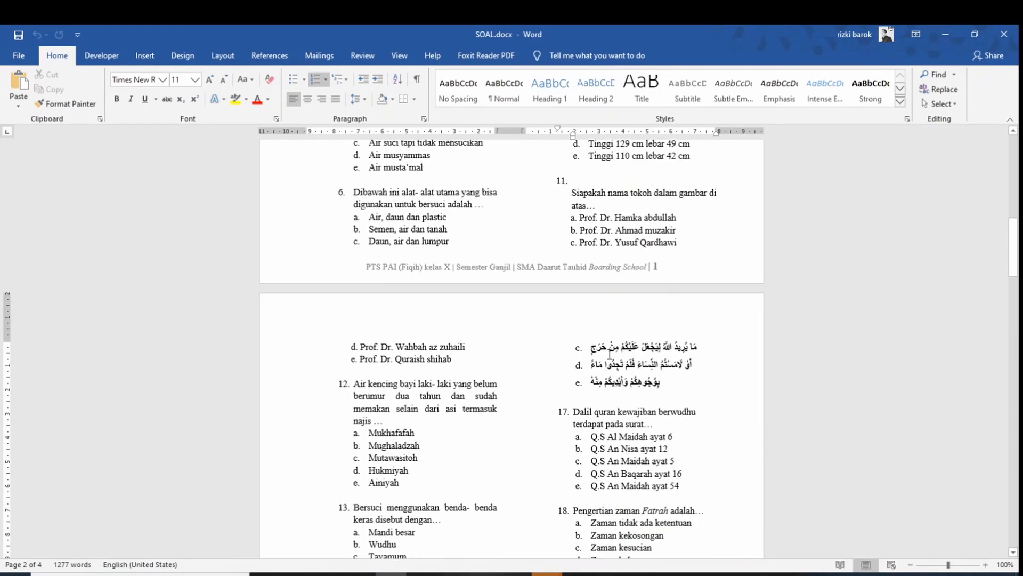
{"action": "scroll", "coordinate": [610, 353], "scroll_direction": "up", "scroll_amount": 12}
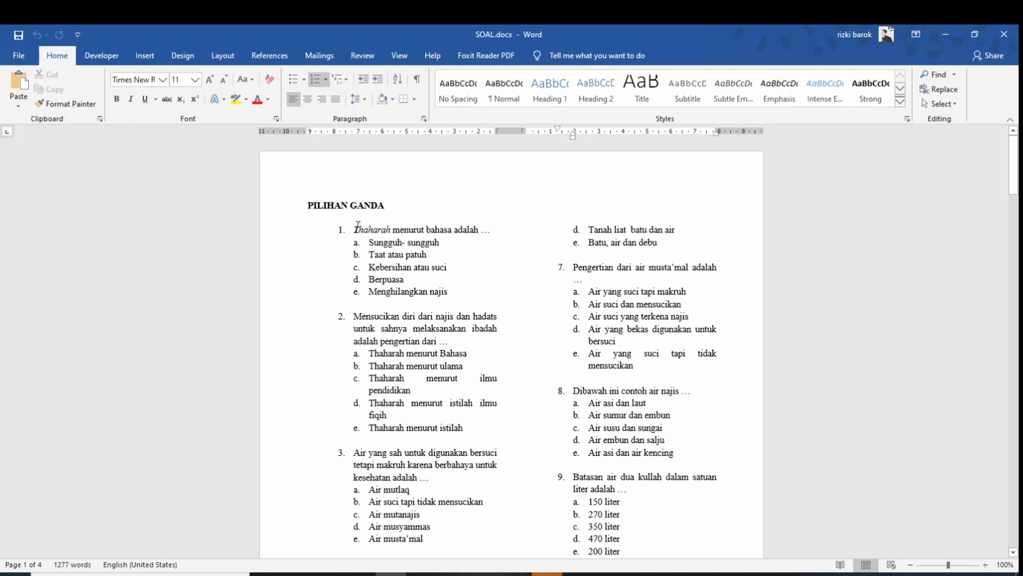
{"action": "left_click_drag", "start_coordinate": [356, 229], "coordinate": [416, 229]}
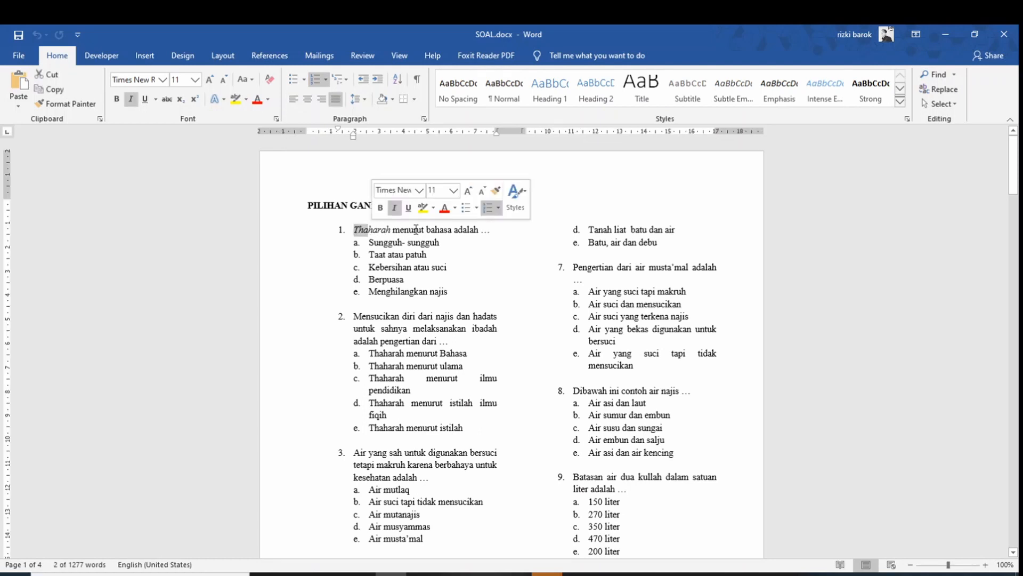
{"action": "left_click", "coordinate": [415, 230]}
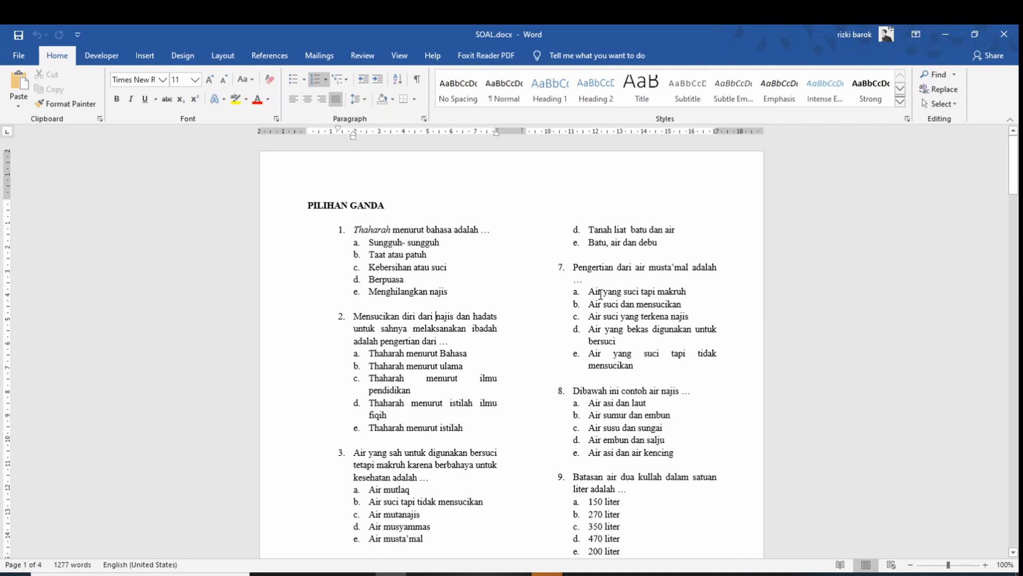
{"action": "scroll", "coordinate": [603, 293], "scroll_direction": "up", "scroll_amount": 2, "text": "ctrl"}
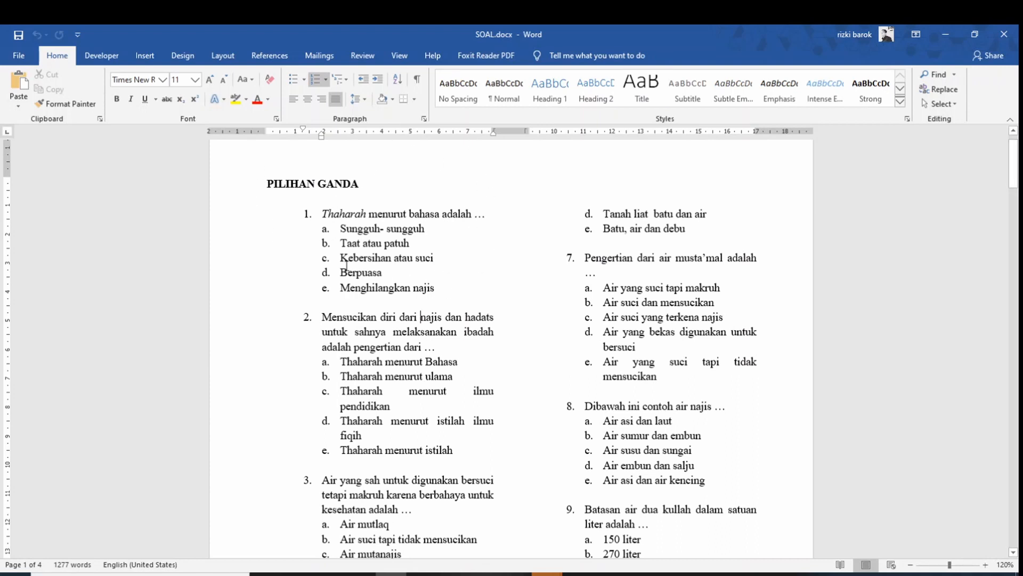
{"action": "scroll", "coordinate": [509, 265], "scroll_direction": "down", "scroll_amount": 2, "text": "ctrl"}
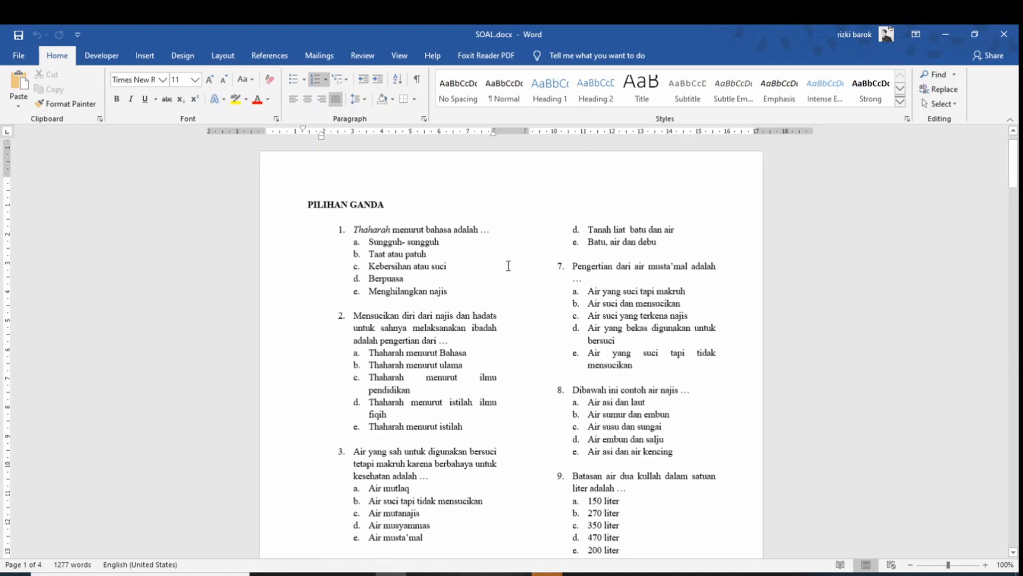
{"action": "scroll", "coordinate": [508, 265], "scroll_direction": "down", "scroll_amount": 1, "text": "ctrl"}
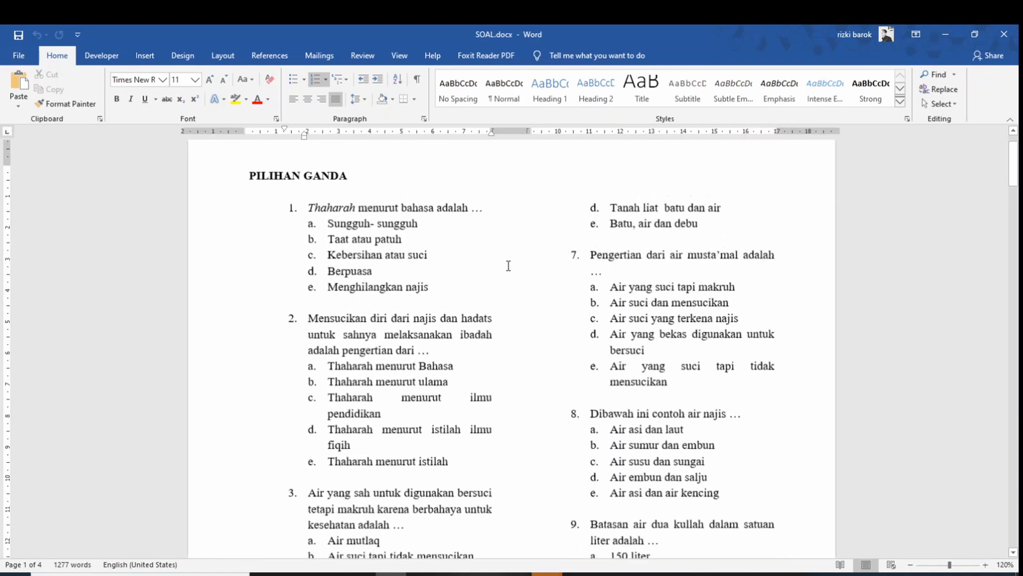
{"action": "scroll", "coordinate": [509, 265], "scroll_direction": "up", "scroll_amount": 2, "text": "ctrl"}
{"action": "scroll", "coordinate": [508, 265], "scroll_direction": "up", "scroll_amount": 2, "text": "ctrl"}
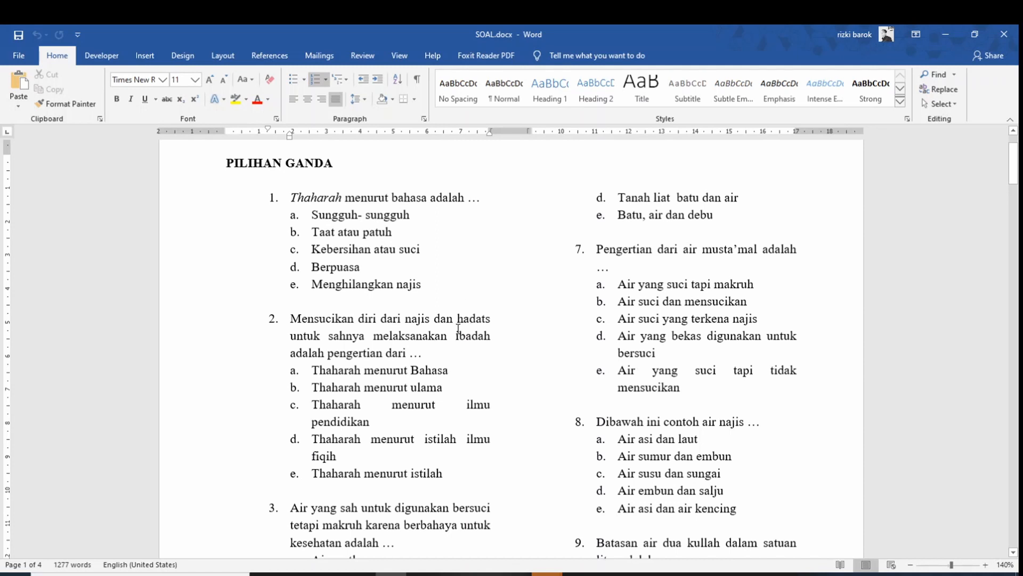
{"action": "key", "text": "super"}
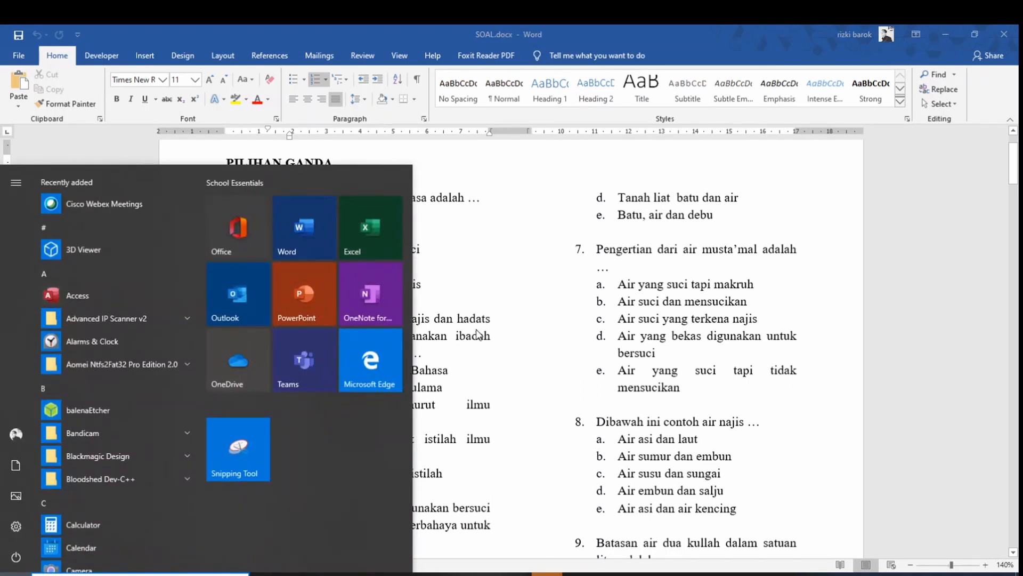
Launch Snipping Tool via the Start search 'sni' and move its window off question 1
{"action": "type", "text": "sni"}
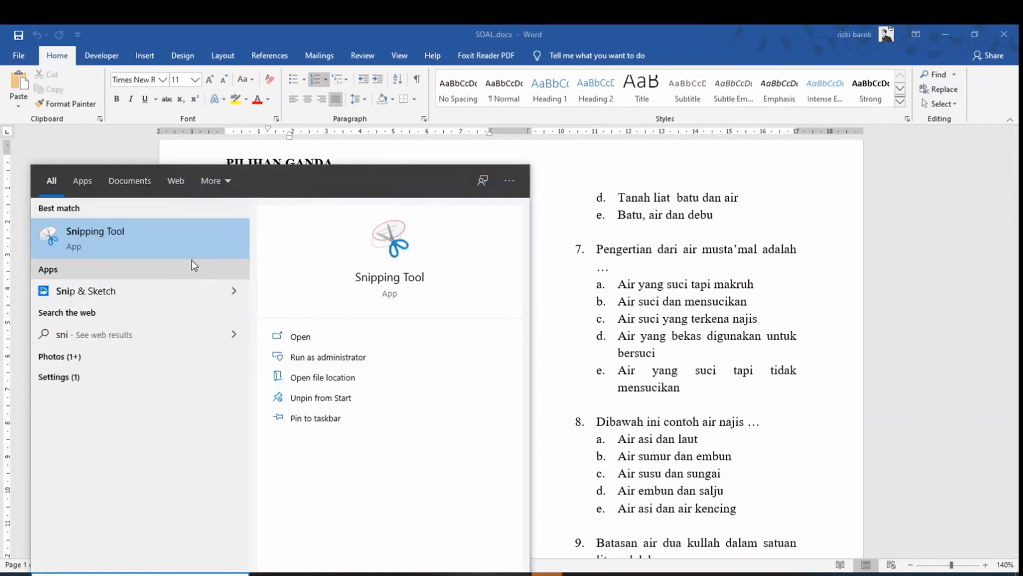
{"action": "left_click", "coordinate": [136, 241]}
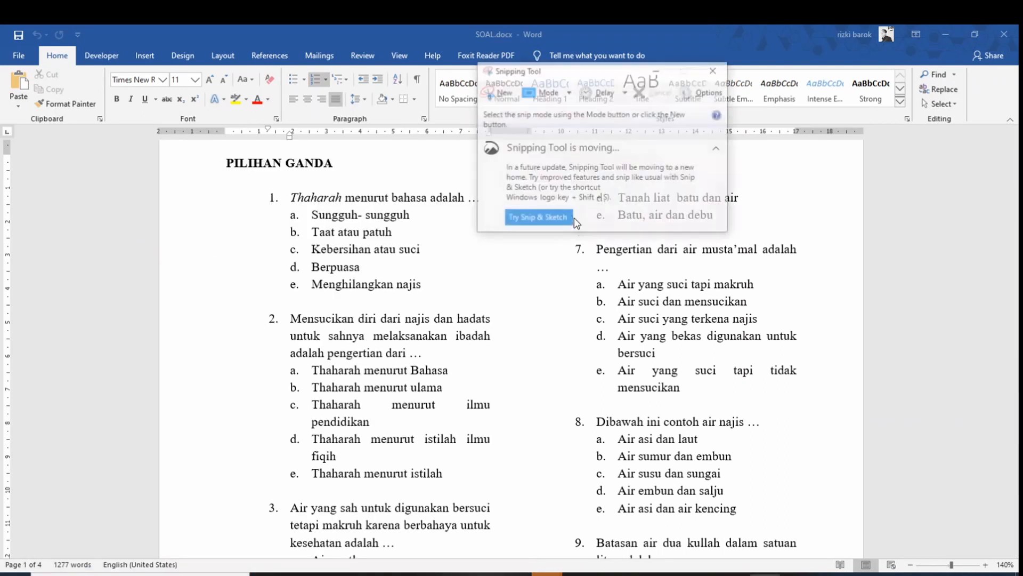
{"action": "left_click_drag", "start_coordinate": [553, 71], "coordinate": [669, 94]}
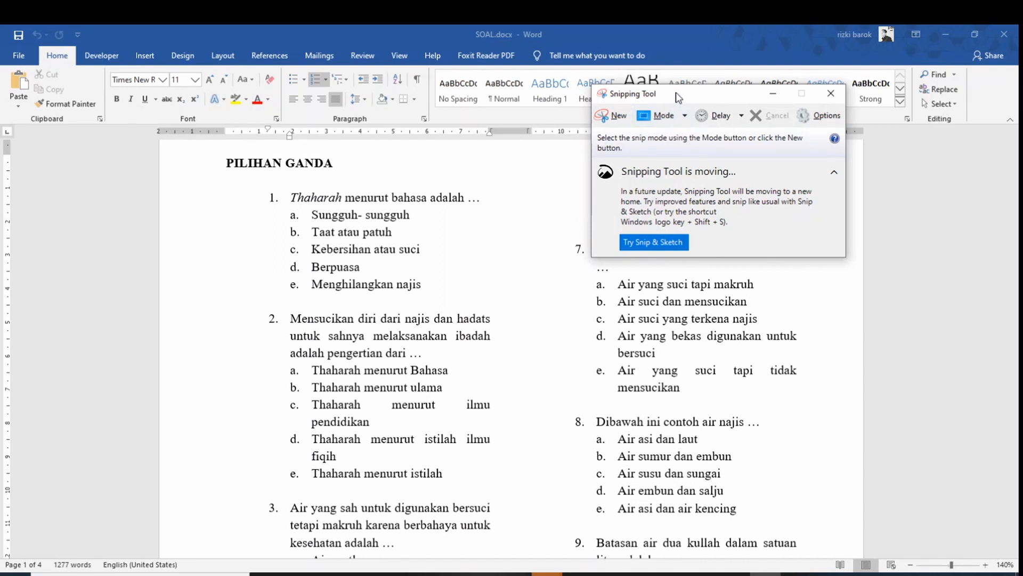
Snip question 1's text 'Thaharah menurut bahasa adalah …' and start saving it
{"action": "left_click", "coordinate": [619, 115]}
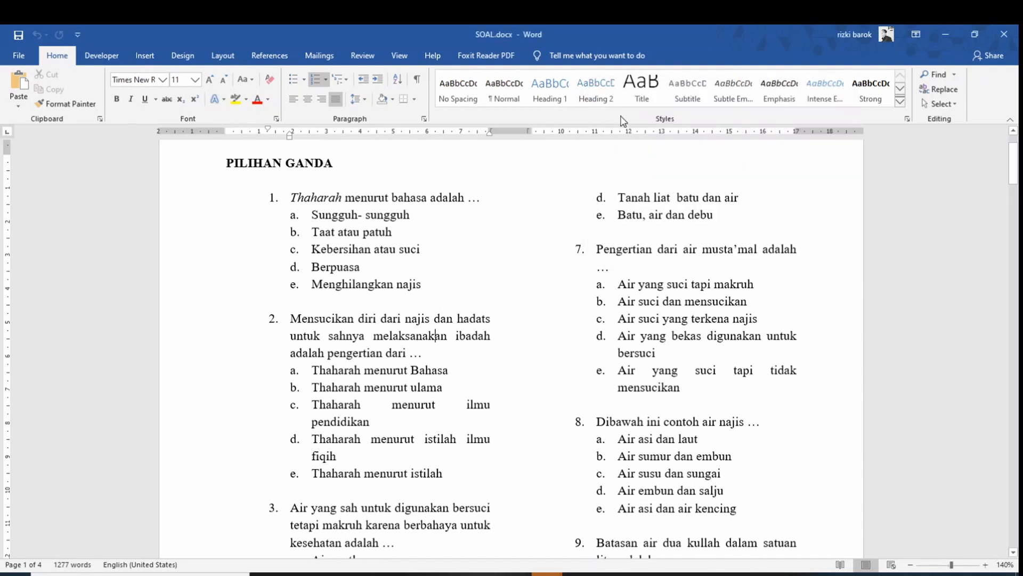
{"action": "left_click_drag", "start_coordinate": [285, 186], "coordinate": [481, 209]}
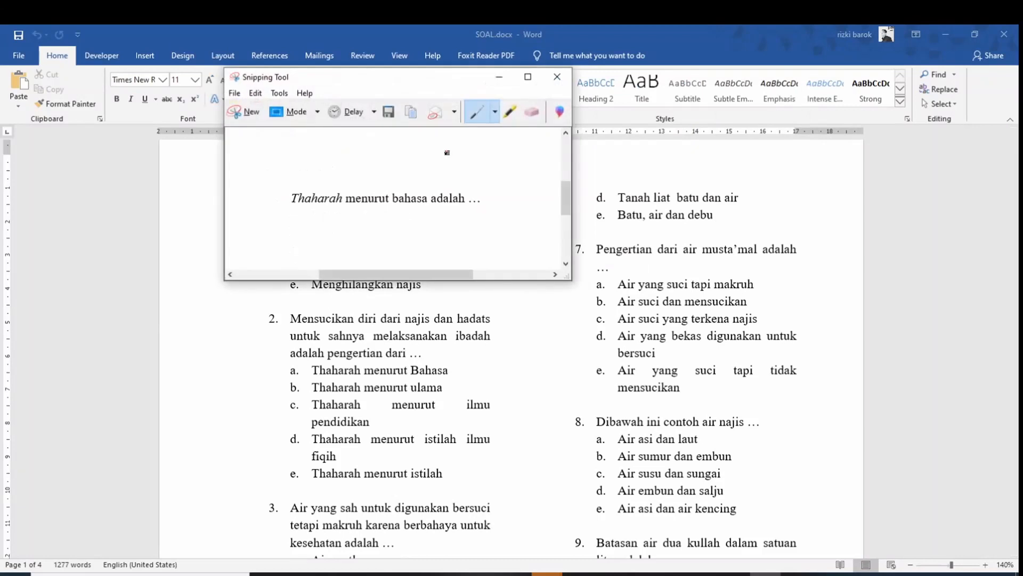
{"action": "left_click", "coordinate": [389, 113]}
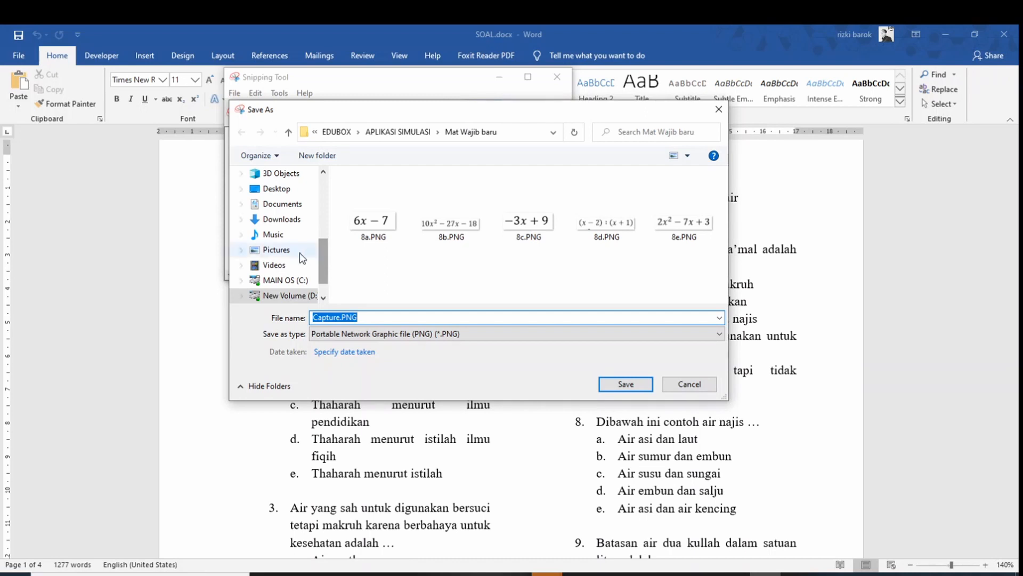
Save the question 1 snip as '1' in the Documents\Gambar Soal folder
{"action": "left_click", "coordinate": [291, 264]}
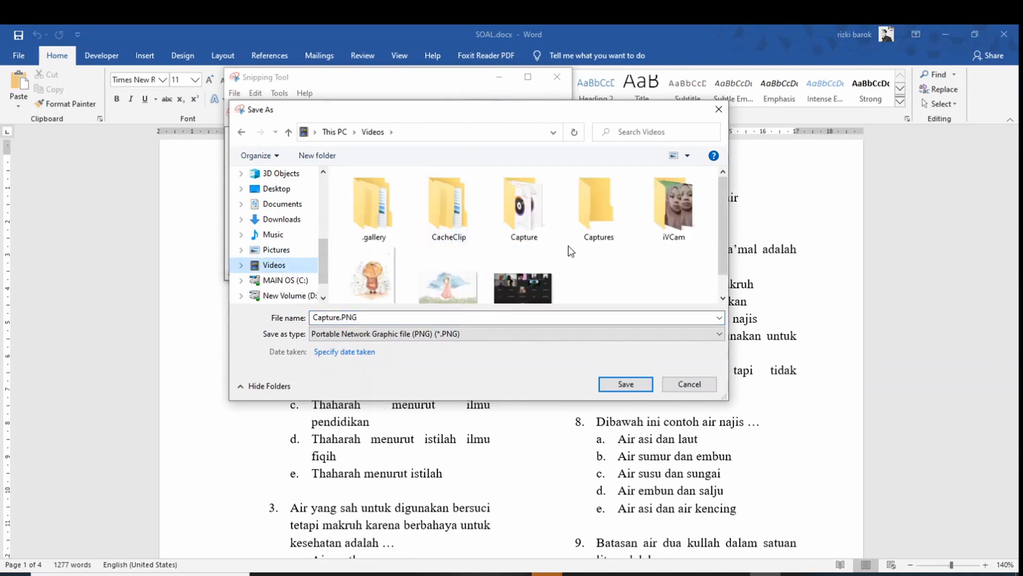
{"action": "left_click", "coordinate": [290, 205]}
{"action": "left_click", "coordinate": [466, 232]}
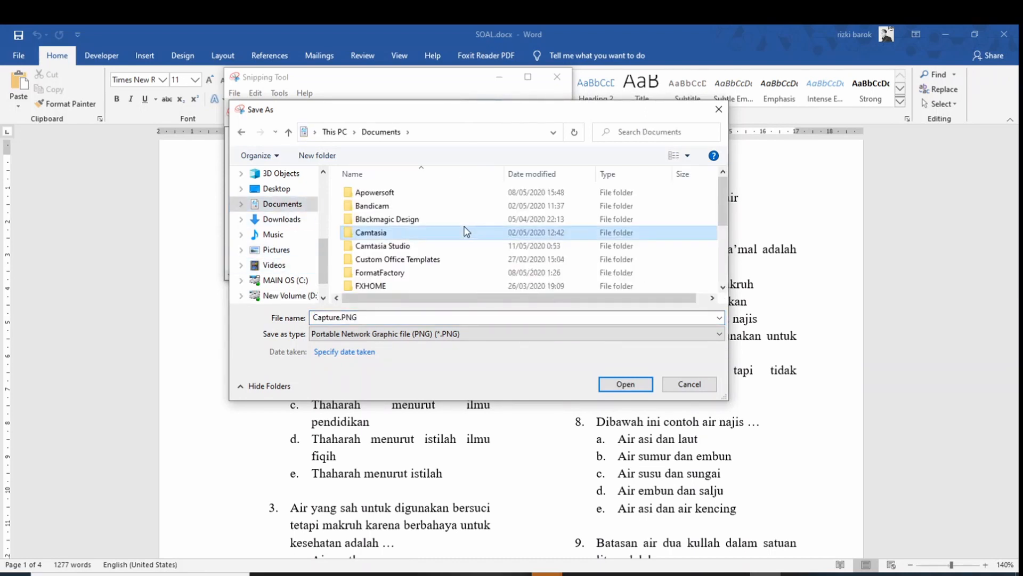
{"action": "scroll", "coordinate": [465, 232], "scroll_direction": "down", "scroll_amount": 5}
{"action": "double_click", "coordinate": [411, 188]}
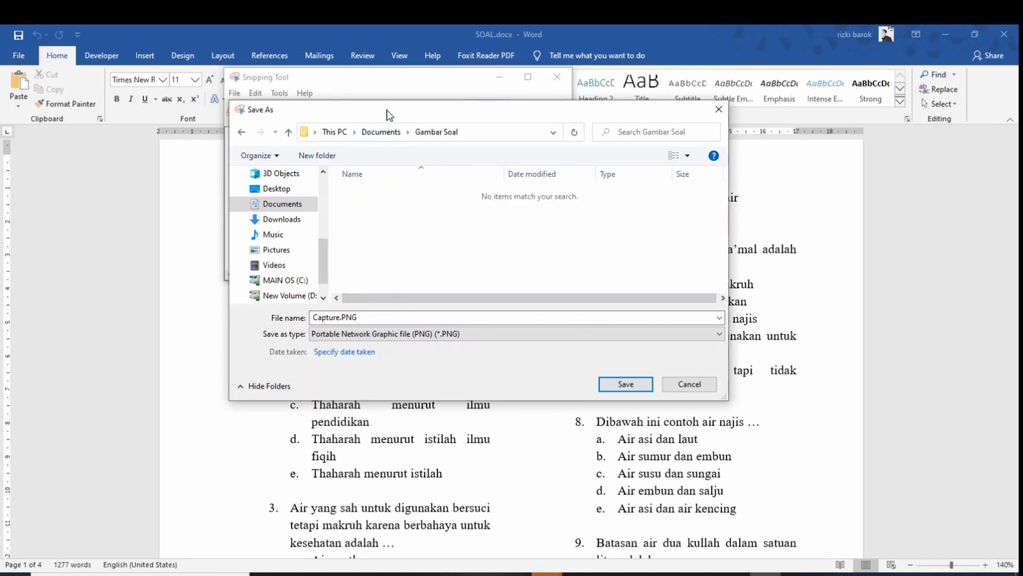
{"action": "left_click", "coordinate": [188, 166]}
{"action": "key", "text": "alt+Tab"}
{"action": "left_click", "coordinate": [378, 317]}
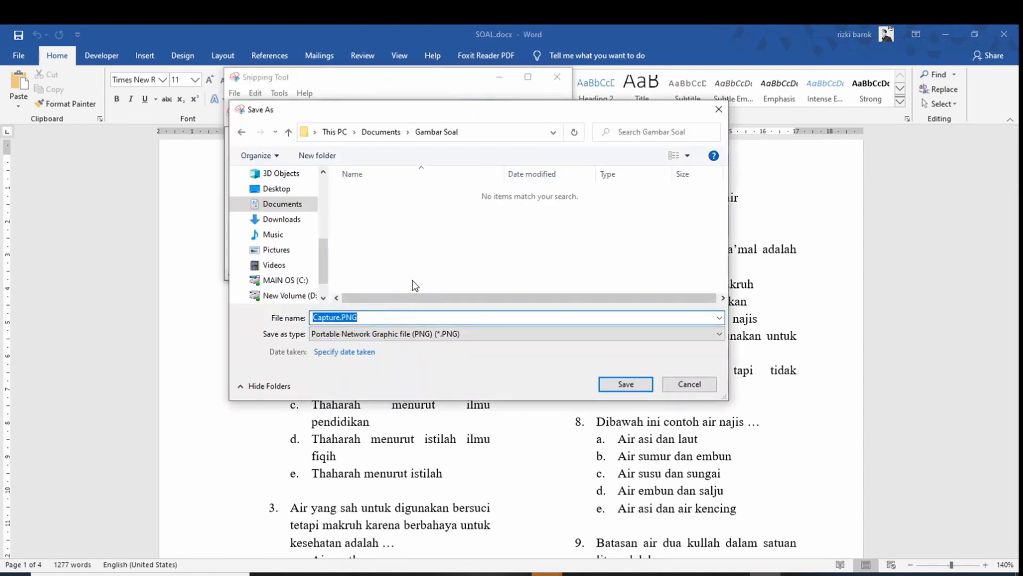
{"action": "type", "text": "1"}
{"action": "left_click", "coordinate": [627, 385]}
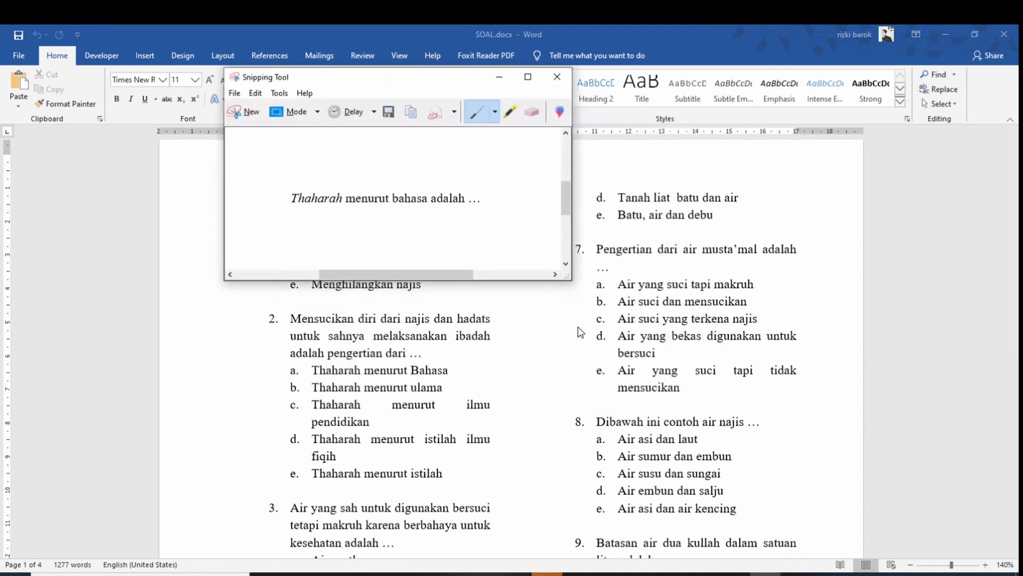
Snip answers a 'Sungguh- sungguh' and b 'Taat atau patuh', saving them as 1A and 1B
{"action": "left_click_drag", "start_coordinate": [405, 77], "coordinate": [643, 57]}
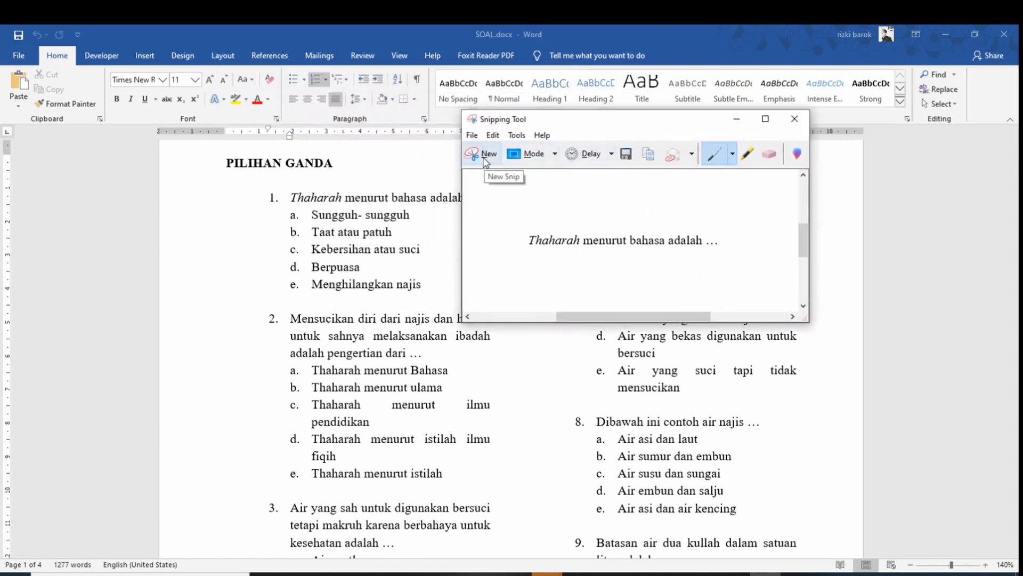
{"action": "left_click", "coordinate": [362, 207]}
{"action": "left_click_drag", "start_coordinate": [305, 206], "coordinate": [419, 222]}
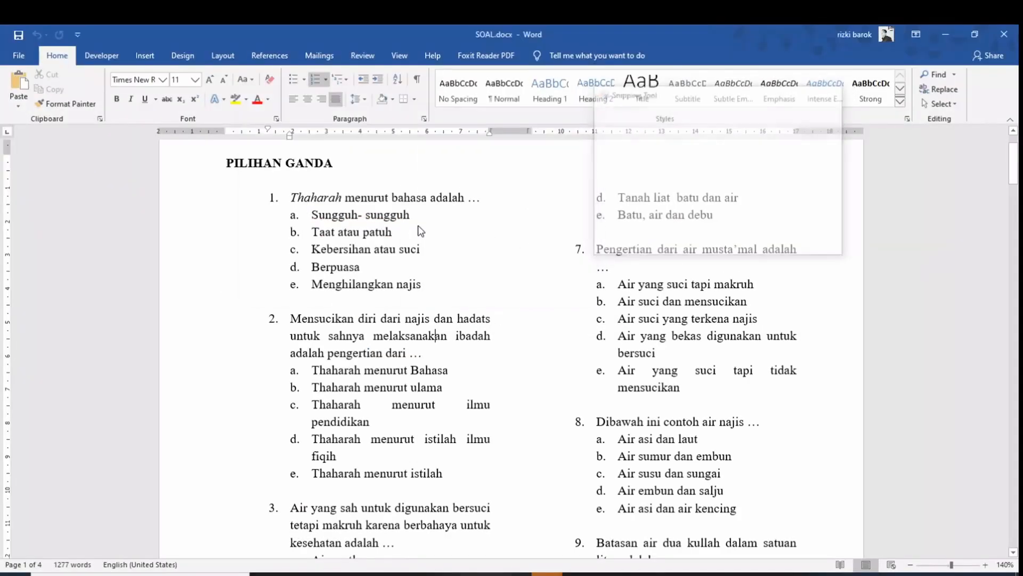
{"action": "left_click", "coordinate": [409, 132]}
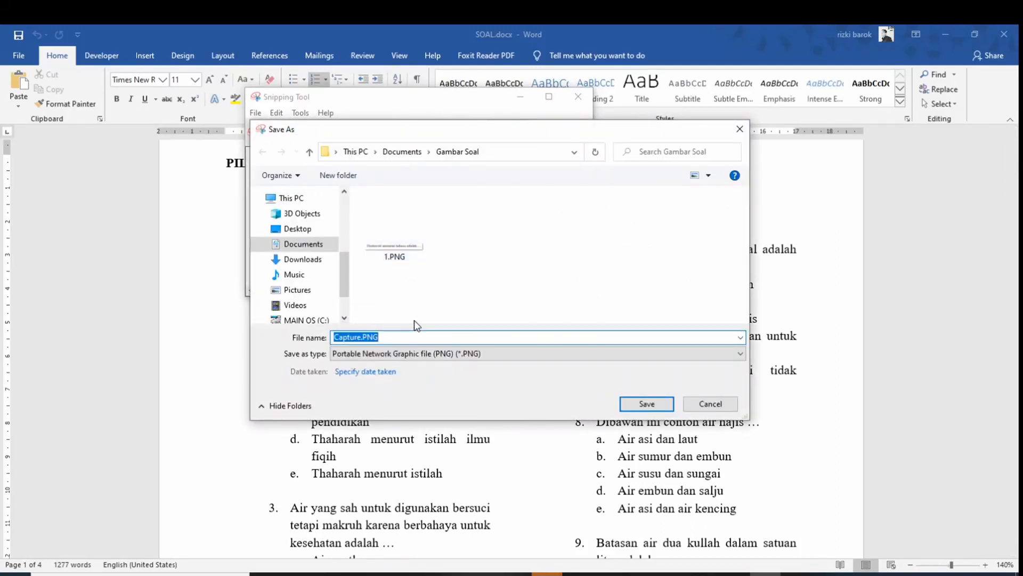
{"action": "type", "text": "1A"}
{"action": "left_click", "coordinate": [643, 404]}
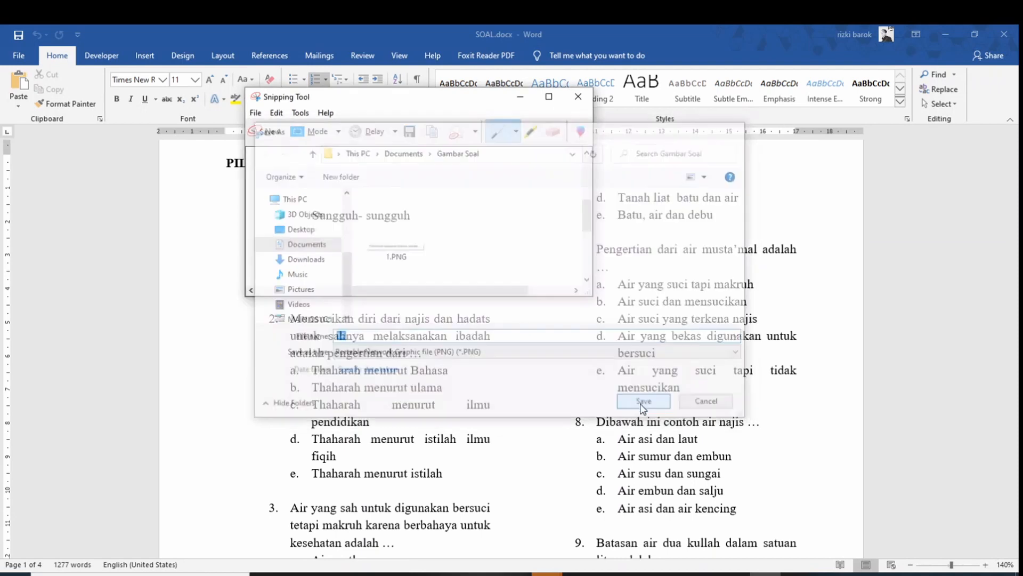
{"action": "left_click", "coordinate": [295, 133]}
{"action": "left_click_drag", "start_coordinate": [308, 224], "coordinate": [399, 240]}
{"action": "left_click", "coordinate": [413, 150]}
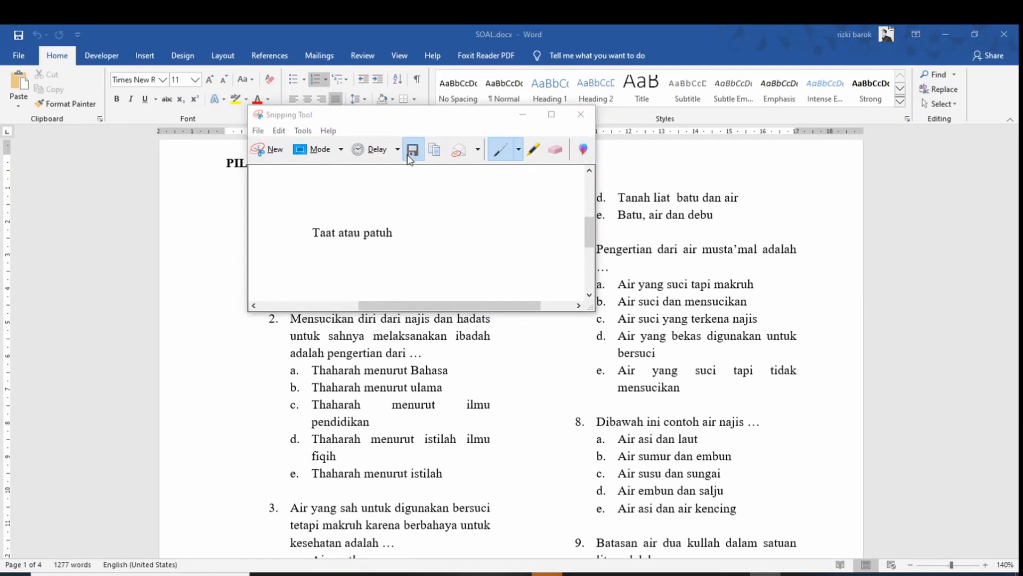
{"action": "left_click", "coordinate": [473, 246]}
{"action": "double_click", "coordinate": [345, 354]}
{"action": "type", "text": "1B"}
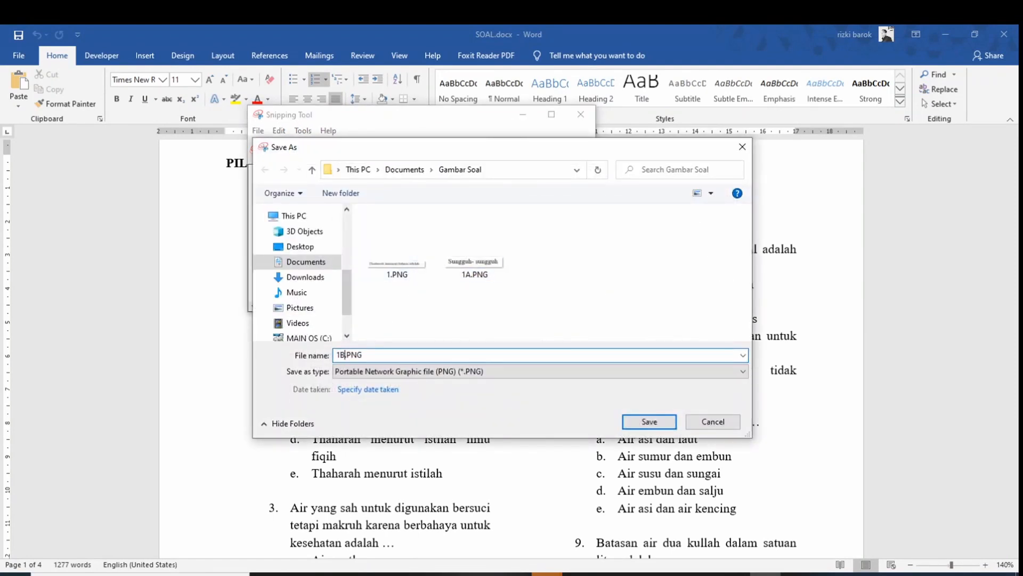
{"action": "left_click", "coordinate": [625, 425]}
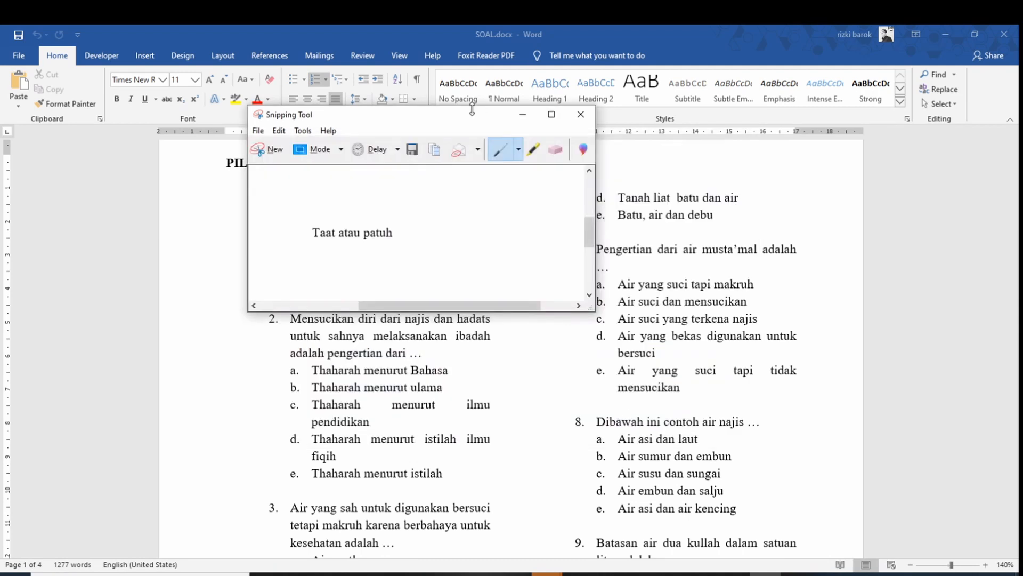
Snip answers c 'Kebersihan atau suci' and d 'Berpuasa', saving them as 1C and 1D
{"action": "left_click", "coordinate": [271, 150]}
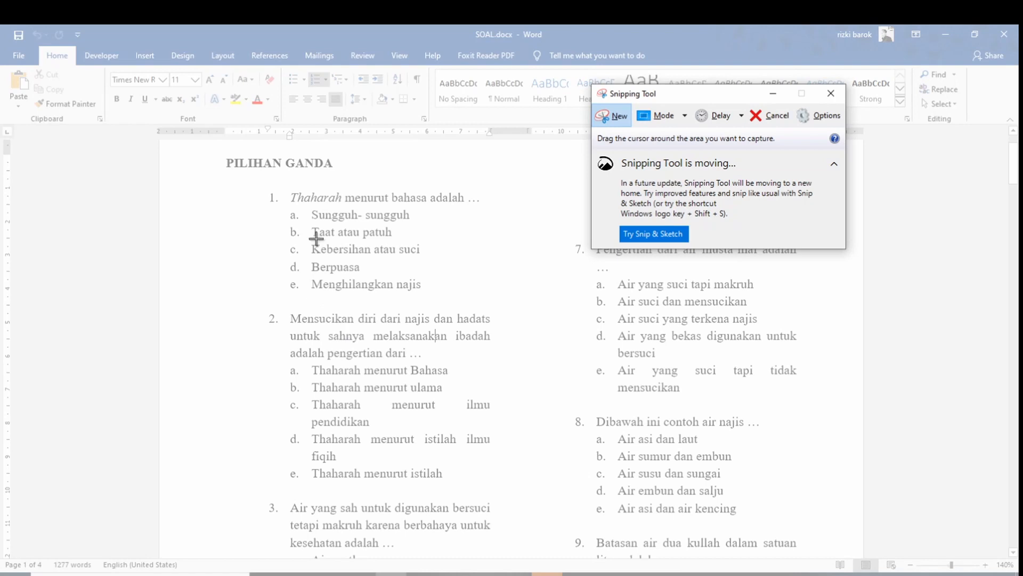
{"action": "left_click_drag", "start_coordinate": [309, 239], "coordinate": [426, 263]}
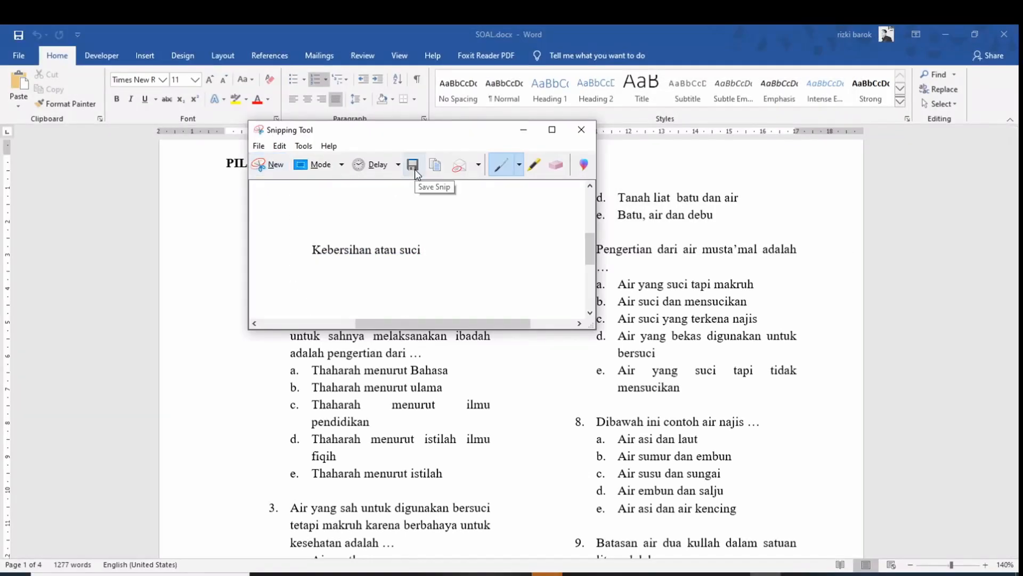
{"action": "left_click", "coordinate": [414, 166]}
{"action": "left_click", "coordinate": [533, 285]}
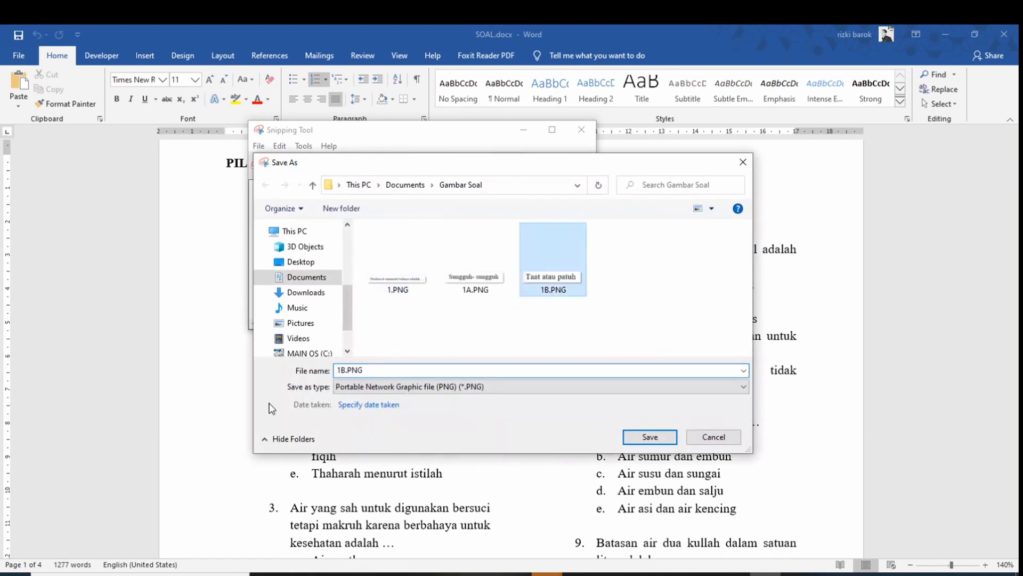
{"action": "left_click", "coordinate": [347, 368]}
{"action": "left_click", "coordinate": [346, 368]}
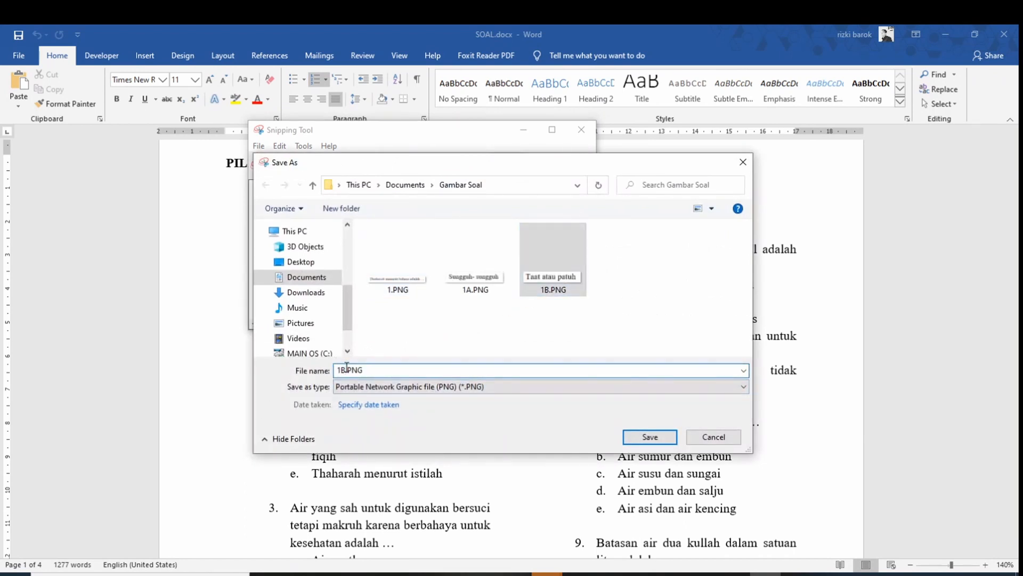
{"action": "key", "text": "BackSpace"}
{"action": "type", "text": "C"}
{"action": "left_click", "coordinate": [652, 435]}
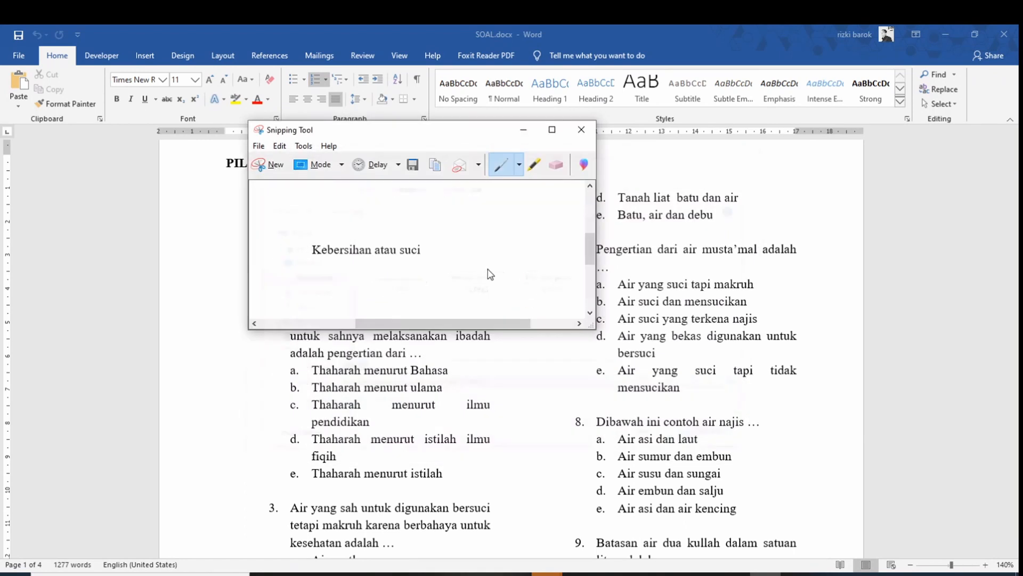
{"action": "left_click", "coordinate": [277, 167]}
{"action": "left_click_drag", "start_coordinate": [305, 258], "coordinate": [364, 276]}
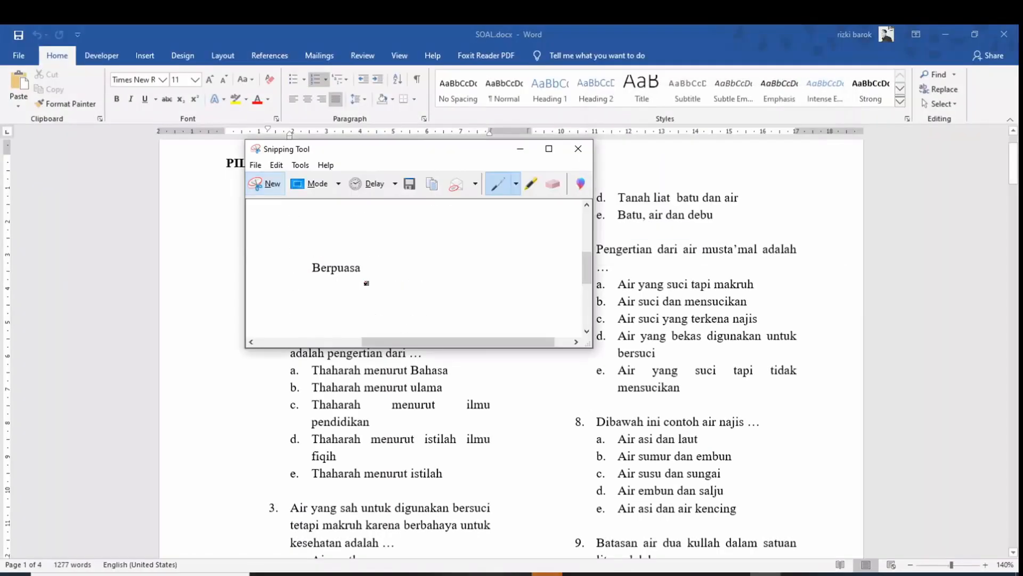
{"action": "left_click", "coordinate": [418, 187]}
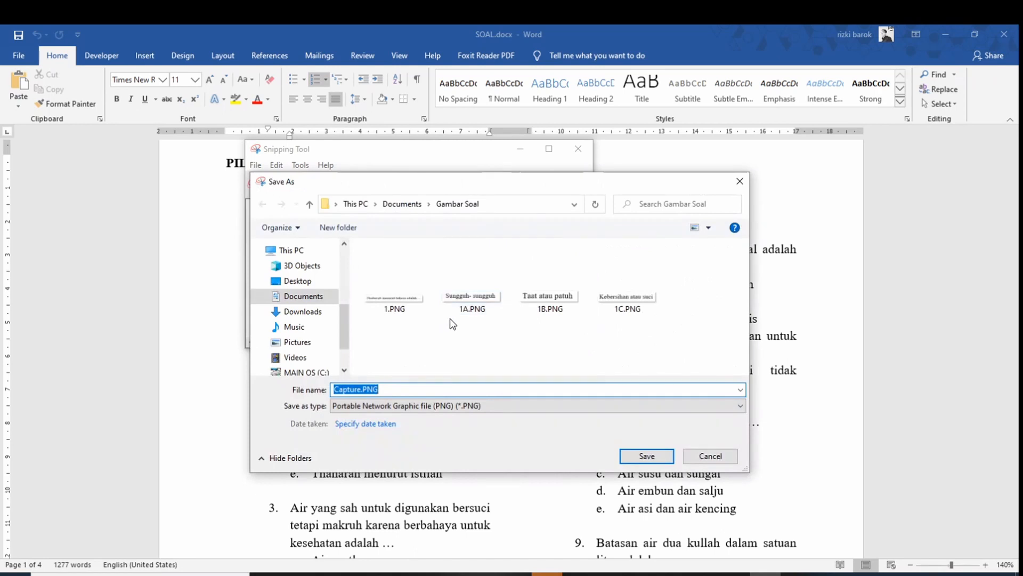
{"action": "left_click", "coordinate": [464, 287]}
{"action": "left_click", "coordinate": [345, 390]}
{"action": "left_click", "coordinate": [345, 390]}
{"action": "key", "text": "BackSpace"}
{"action": "type", "text": "D"}
{"action": "left_click", "coordinate": [646, 455]}
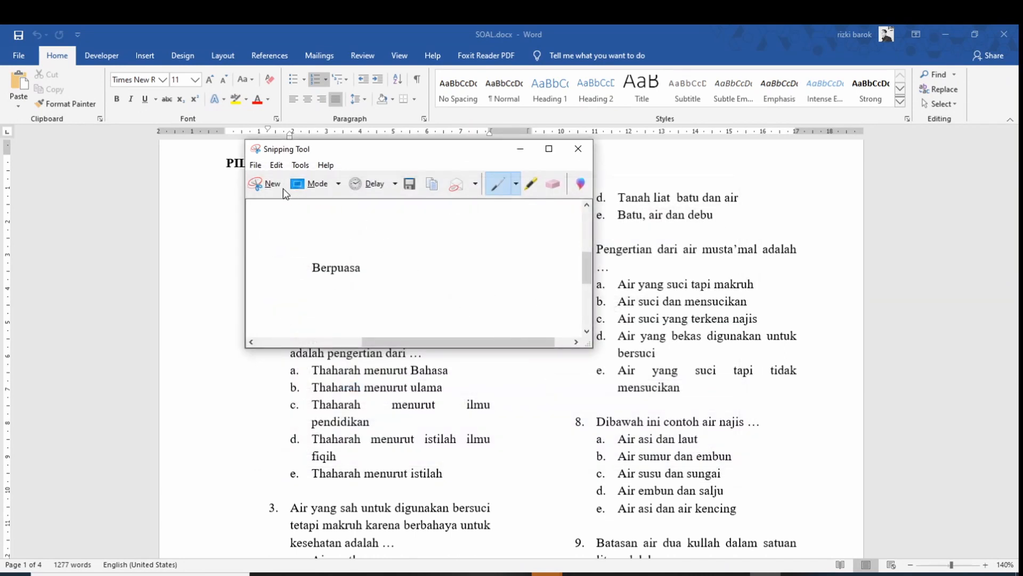
Snip answer e 'Menghilangkan najis', save it as 1E, and minimize Snipping Tool
{"action": "left_click", "coordinate": [269, 184]}
{"action": "left_click_drag", "start_coordinate": [309, 276], "coordinate": [425, 295]}
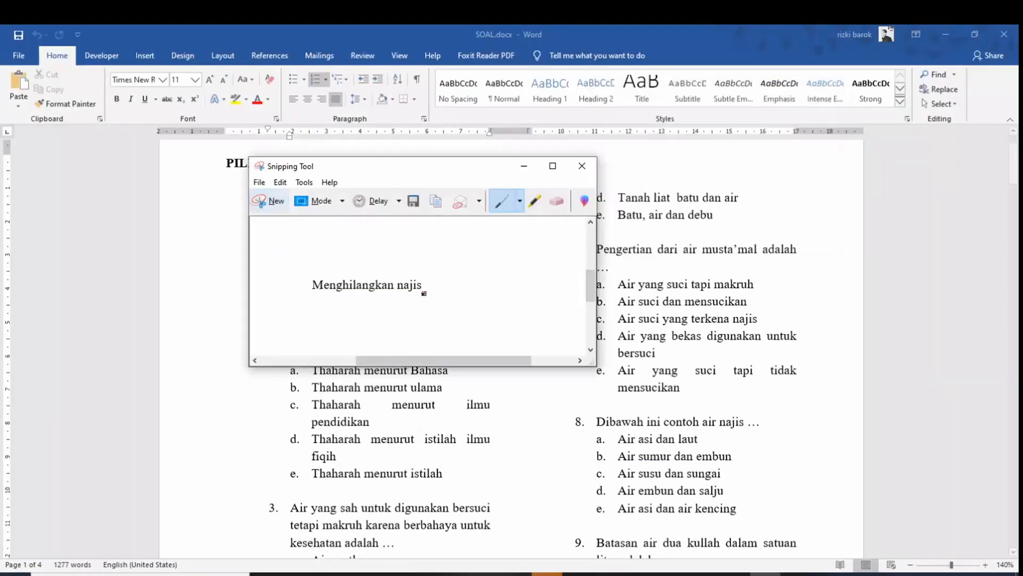
{"action": "left_click", "coordinate": [414, 202]}
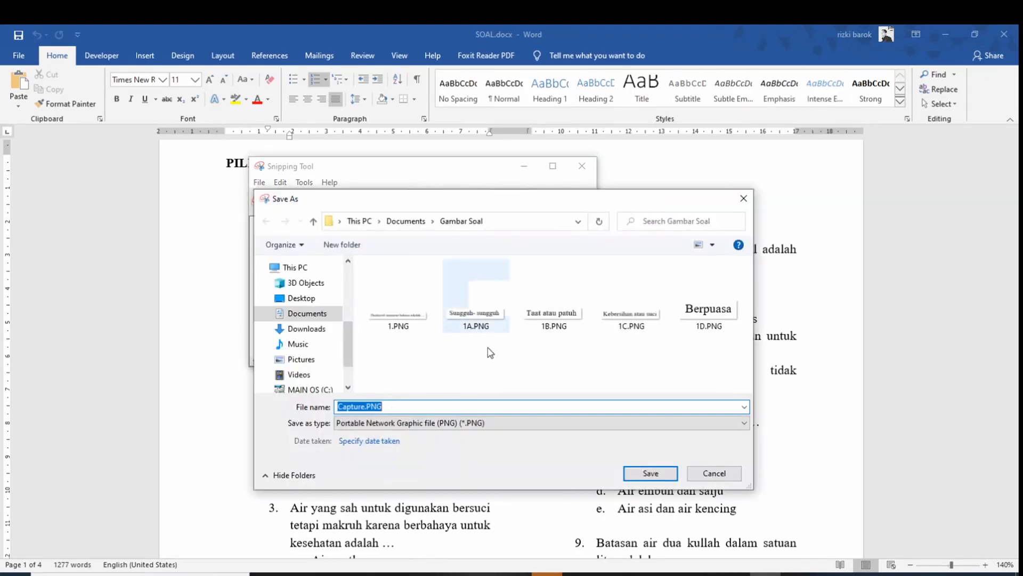
{"action": "left_click", "coordinate": [476, 309]}
{"action": "left_click", "coordinate": [362, 407]}
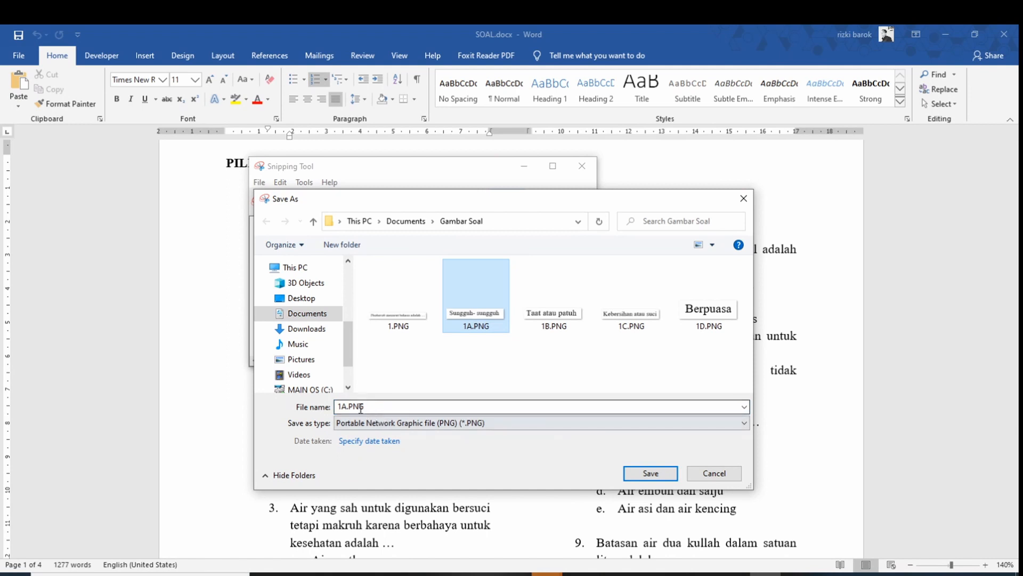
{"action": "left_click", "coordinate": [349, 408]}
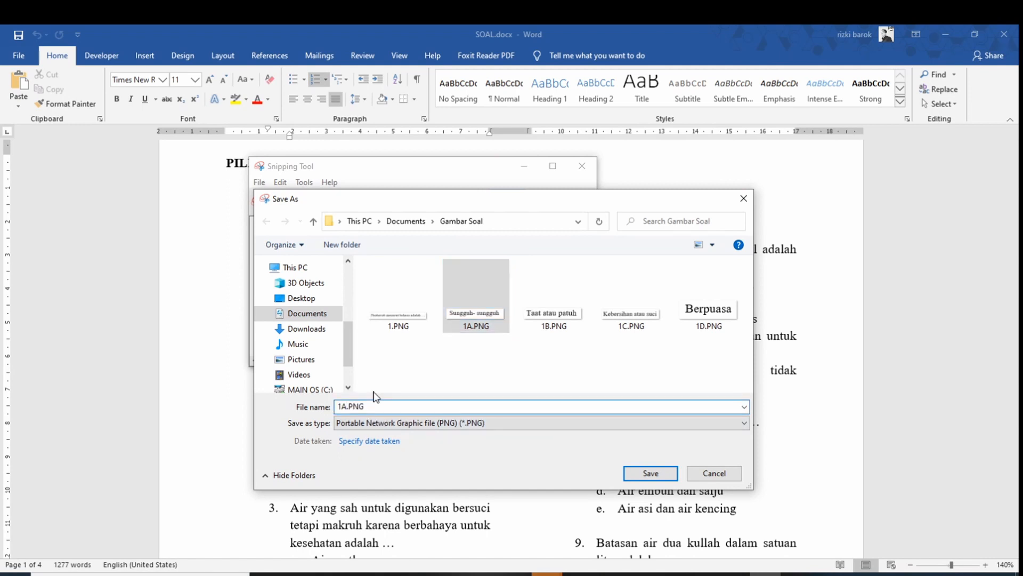
{"action": "key", "text": "BackSpace"}
{"action": "type", "text": "E"}
{"action": "left_click", "coordinate": [628, 474]}
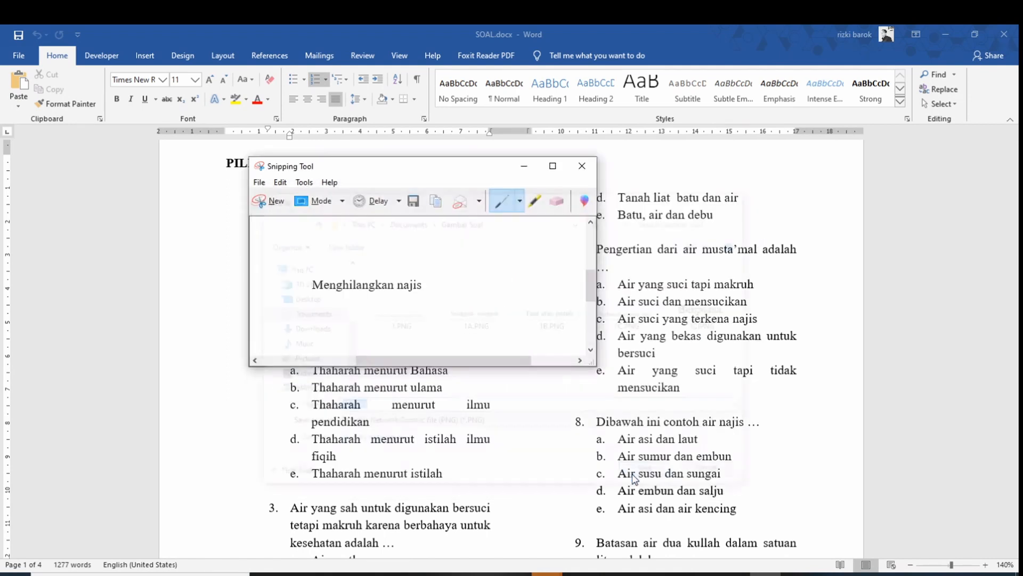
{"action": "left_click", "coordinate": [524, 165]}
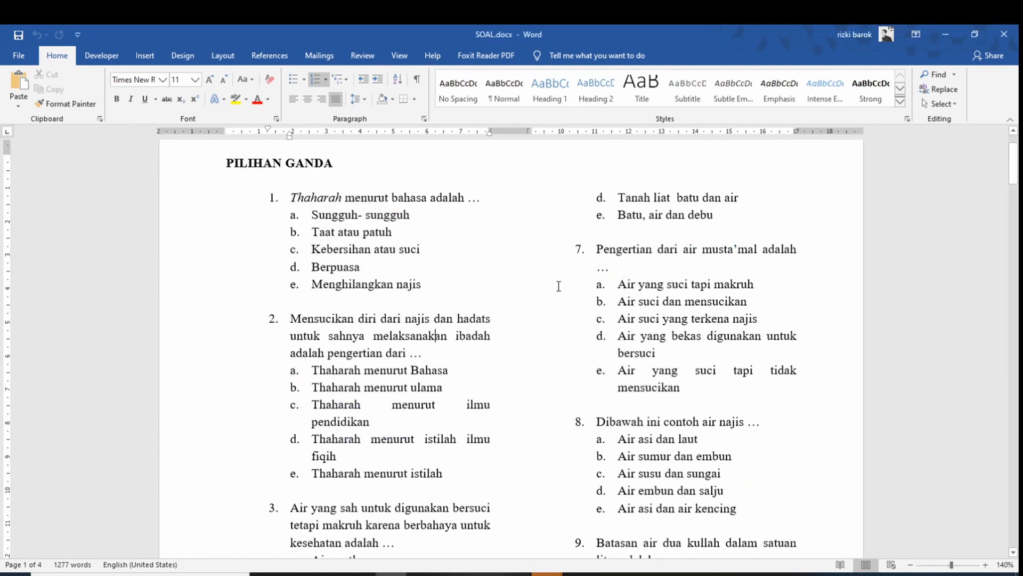
Scroll the document down to question 10 and restore the Snipping Tool window
{"action": "scroll", "coordinate": [558, 286], "scroll_direction": "down", "scroll_amount": 3}
{"action": "scroll", "coordinate": [583, 297], "scroll_direction": "down", "scroll_amount": 2}
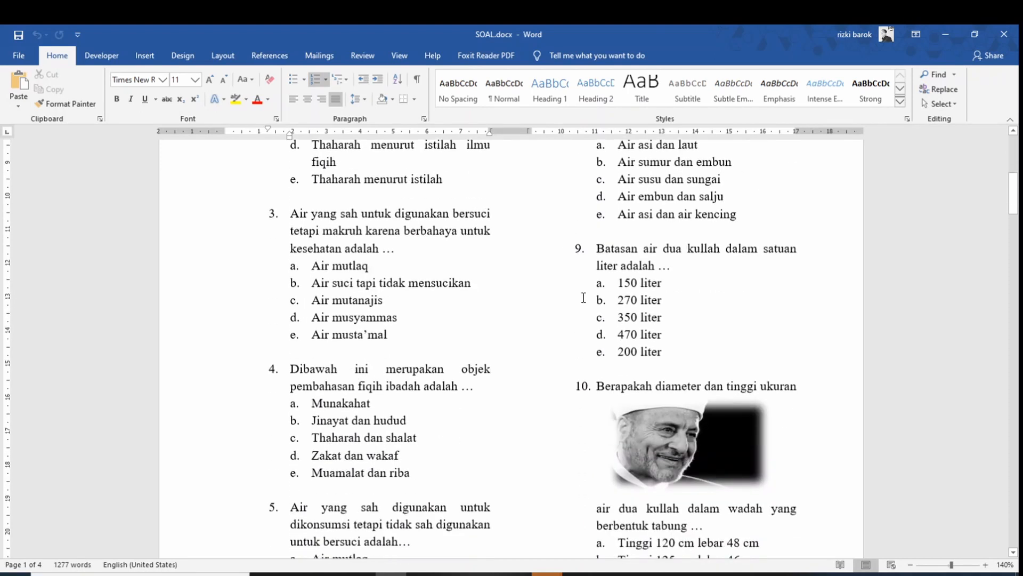
{"action": "scroll", "coordinate": [583, 298], "scroll_direction": "down", "scroll_amount": 2}
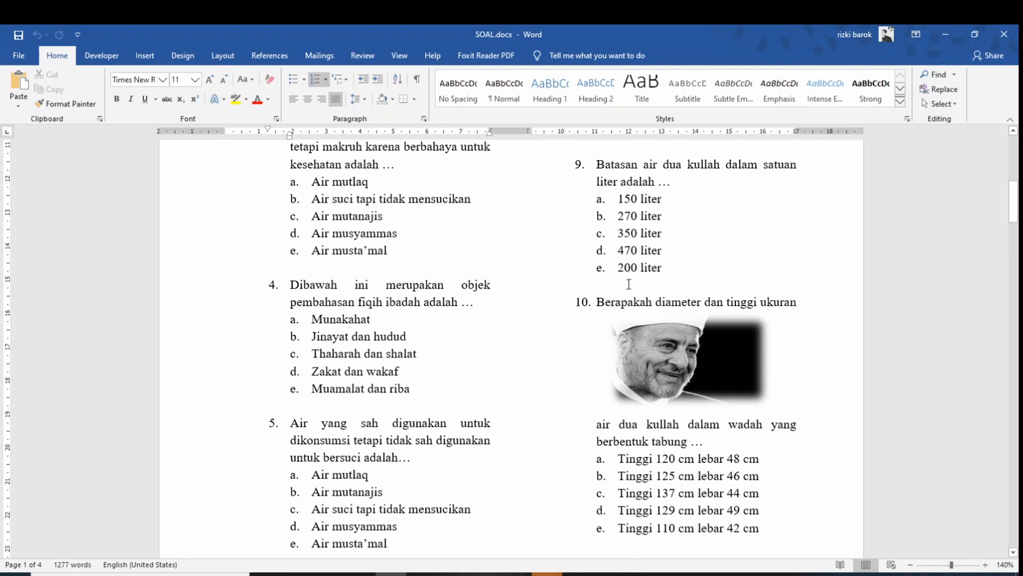
{"action": "left_click", "coordinate": [765, 574]}
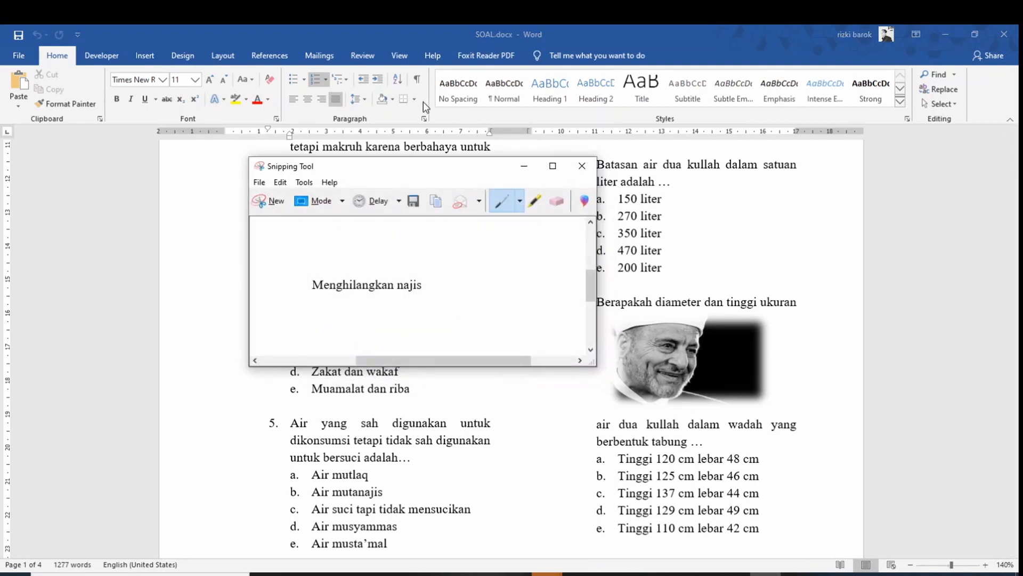
{"action": "left_click_drag", "start_coordinate": [430, 172], "coordinate": [323, 138]}
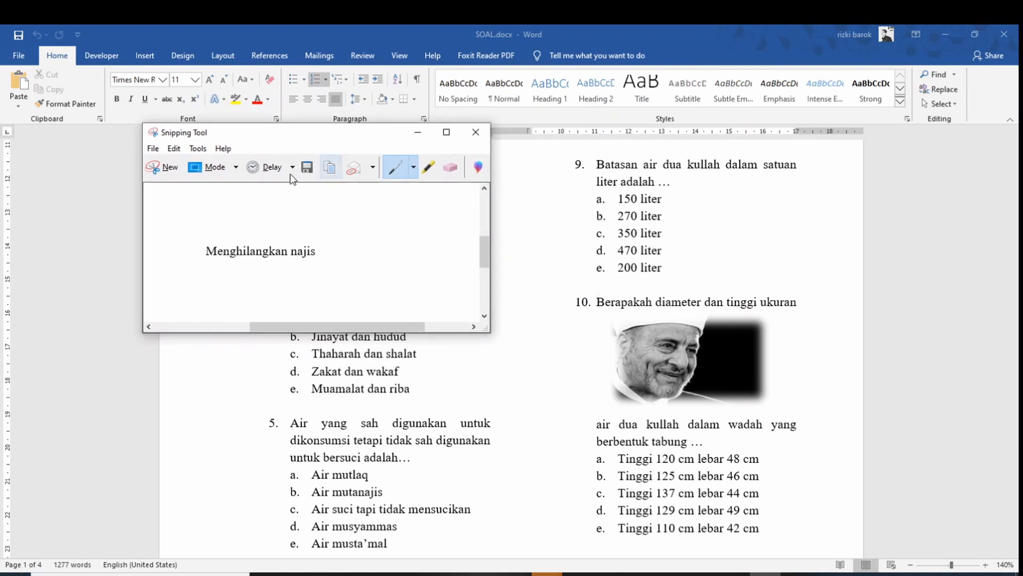
Snip question 10 with its dua kullah tube picture and save it as 10
{"action": "left_click", "coordinate": [162, 167]}
{"action": "left_click_drag", "start_coordinate": [599, 298], "coordinate": [815, 448]}
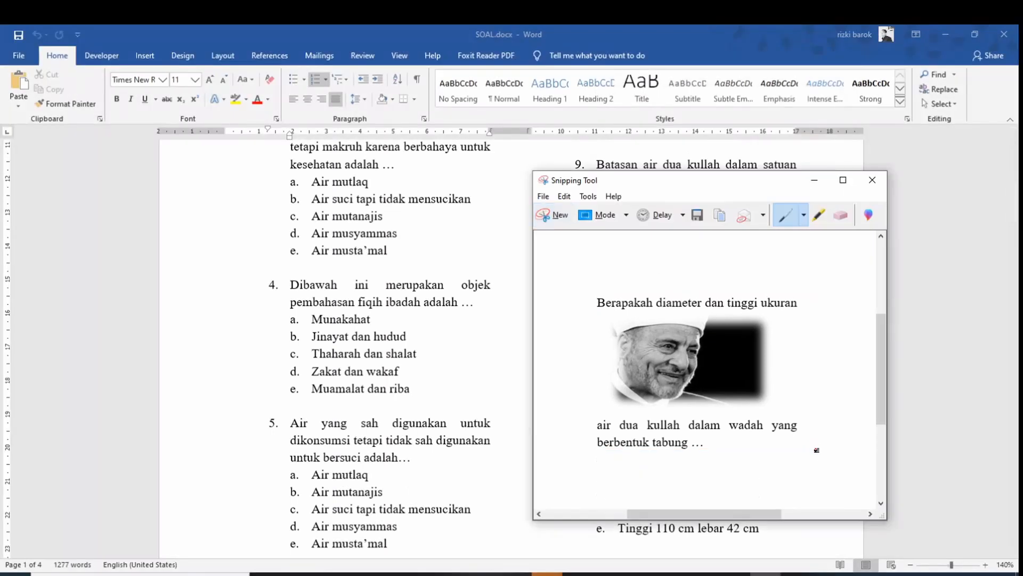
{"action": "left_click_drag", "start_coordinate": [728, 193], "coordinate": [317, 158]}
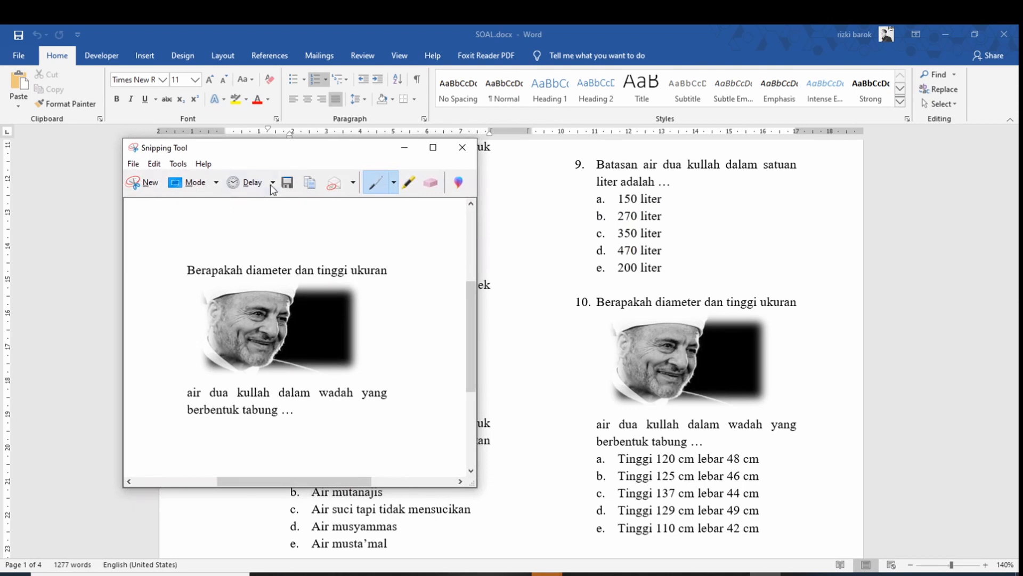
{"action": "left_click", "coordinate": [287, 185]}
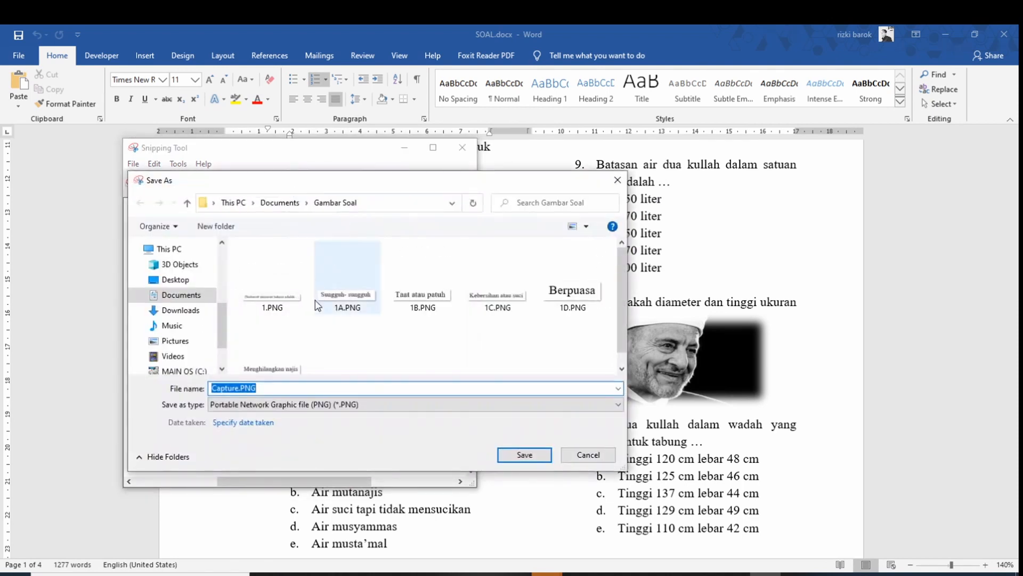
{"action": "left_click", "coordinate": [784, 302]}
{"action": "key", "text": "alt+Tab"}
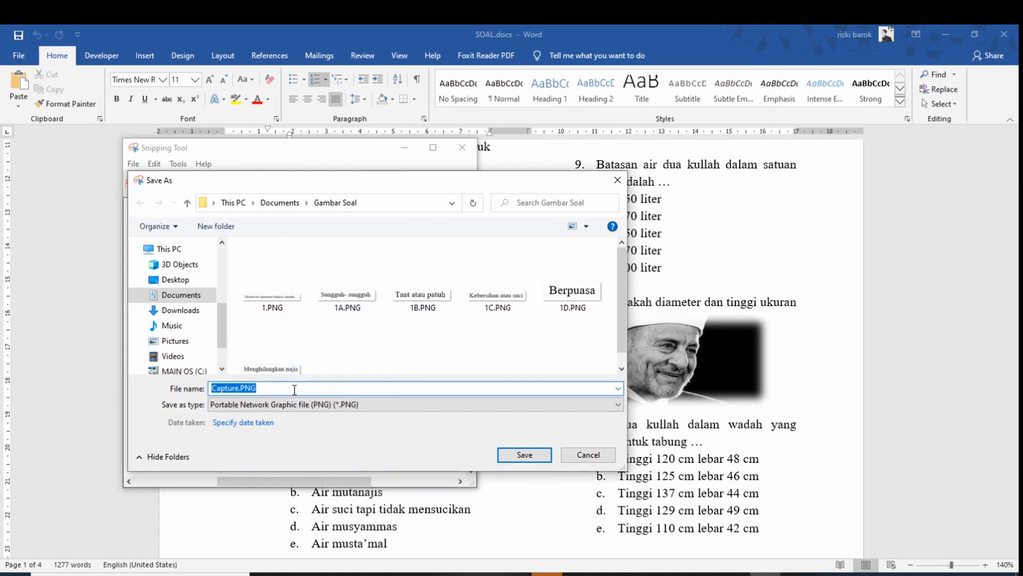
{"action": "type", "text": "10"}
{"action": "left_click", "coordinate": [525, 454]}
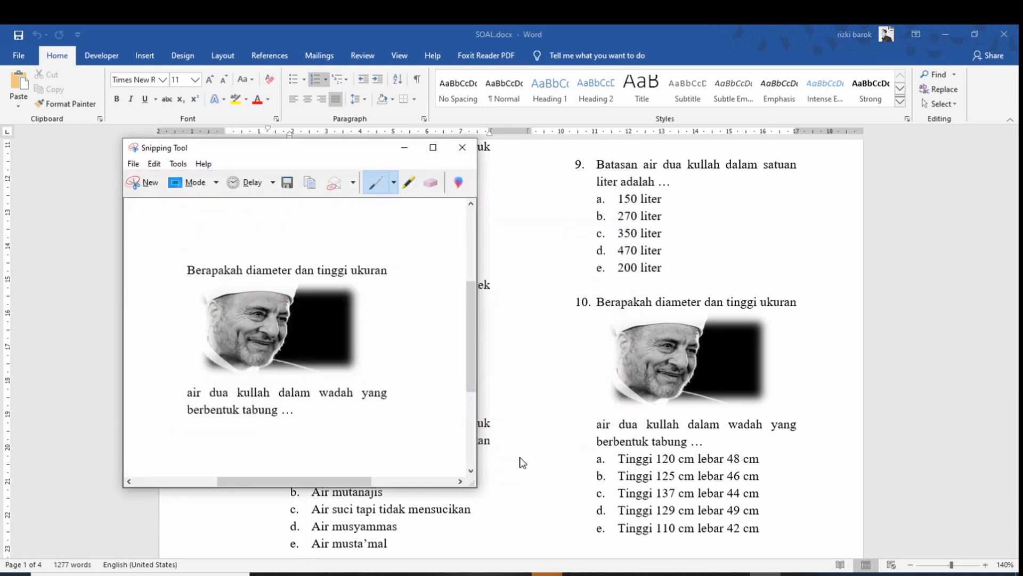
Snip question 10's answers a 'Tinggi 120 cm lebar 48 cm' and b, saving them as 10A and 10B
{"action": "left_click", "coordinate": [128, 188]}
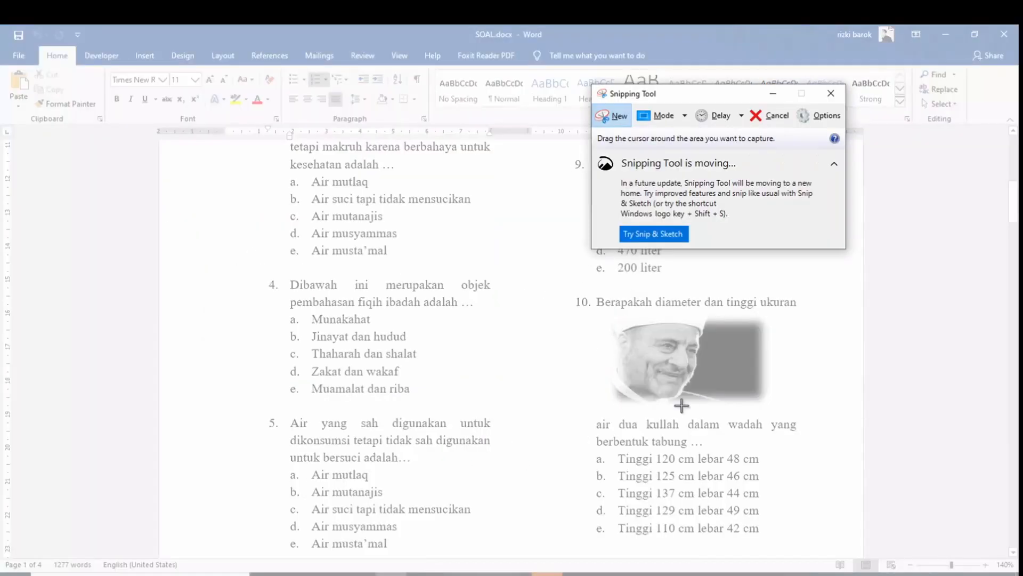
{"action": "left_click_drag", "start_coordinate": [614, 450], "coordinate": [765, 467]}
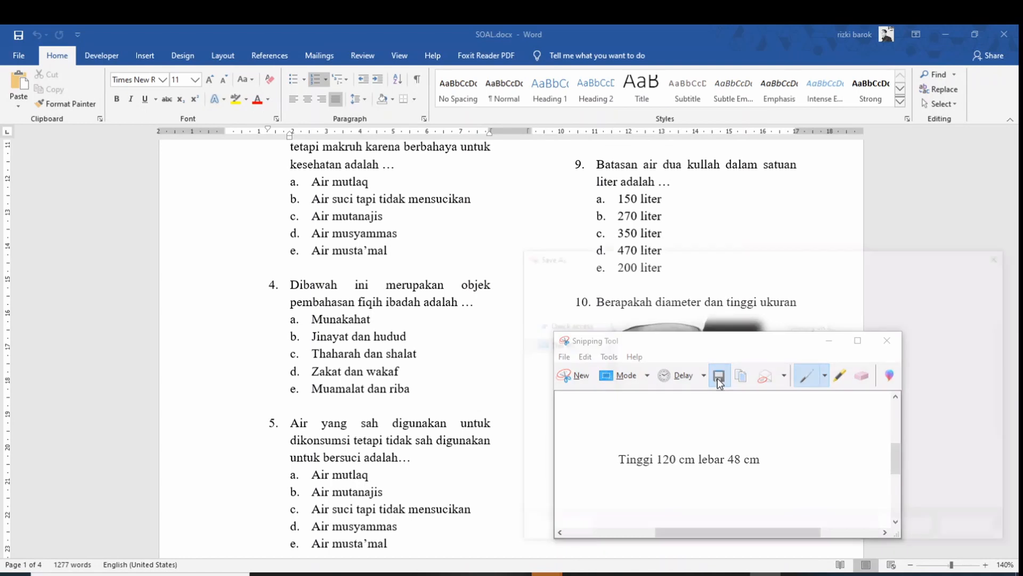
{"action": "left_click", "coordinate": [719, 376]}
{"action": "type", "text": "10A"}
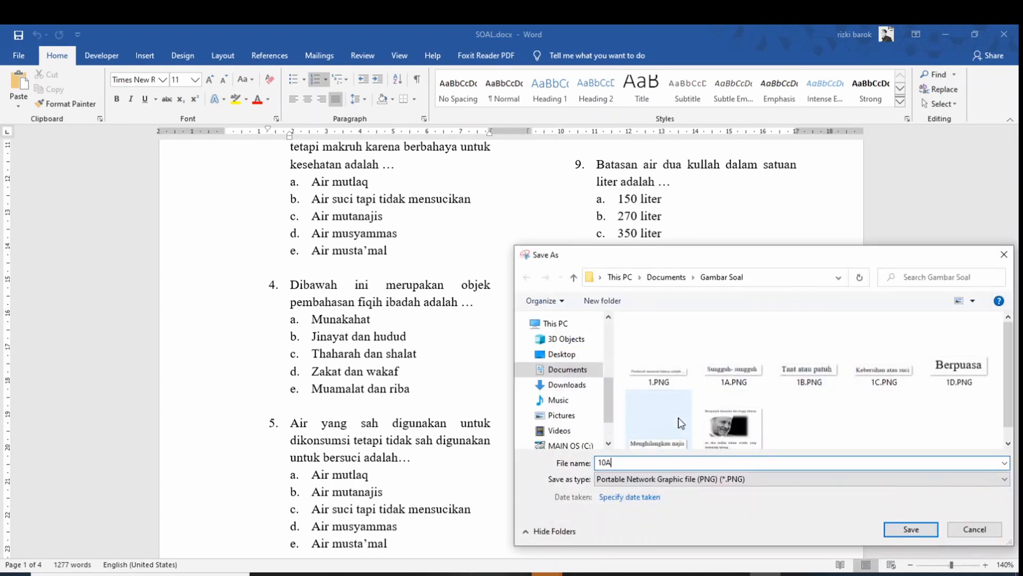
{"action": "left_click", "coordinate": [929, 530]}
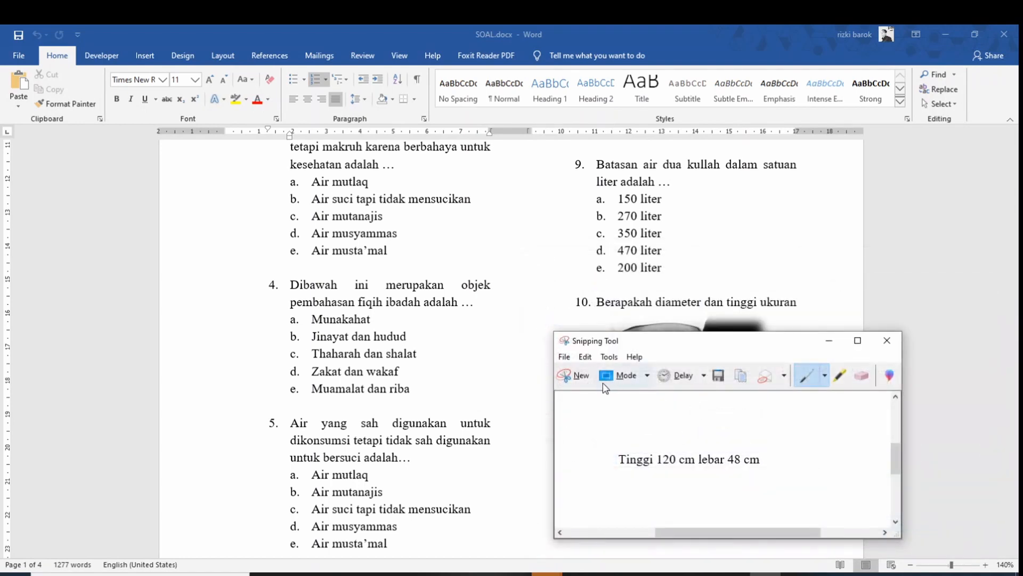
{"action": "left_click", "coordinate": [577, 376]}
{"action": "left_click_drag", "start_coordinate": [616, 466], "coordinate": [764, 486]}
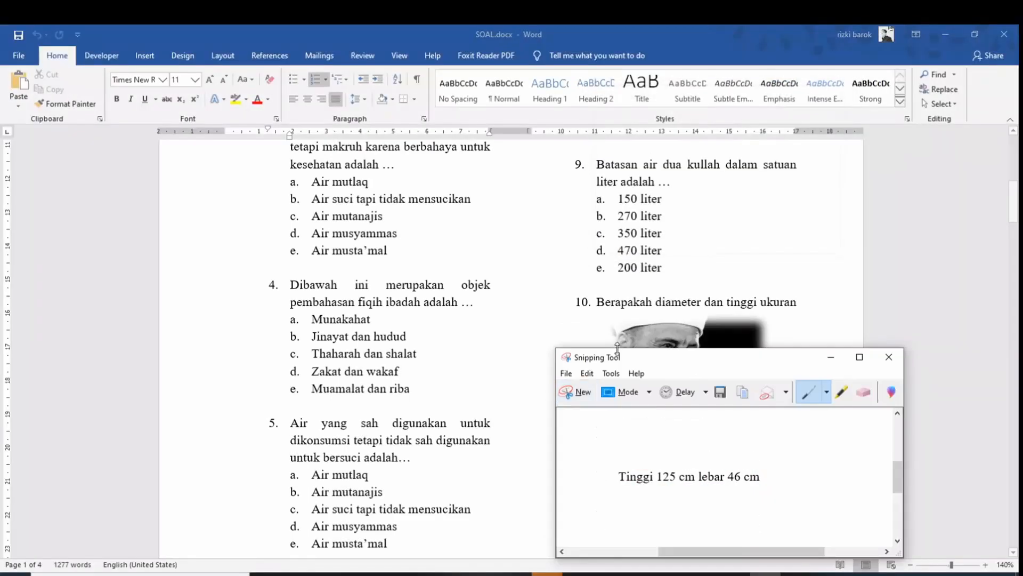
{"action": "left_click", "coordinate": [720, 393]}
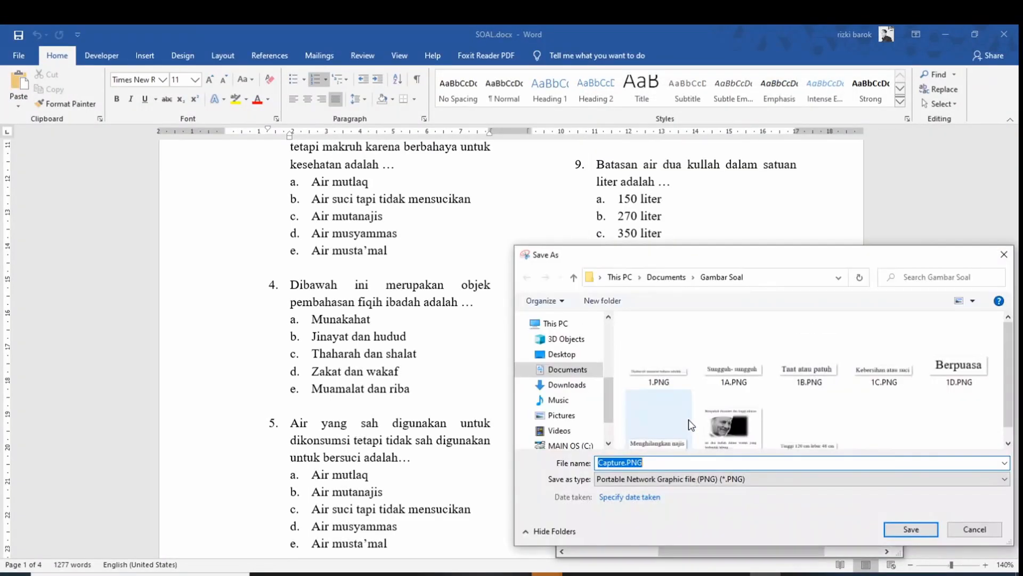
{"action": "type", "text": "10B"}
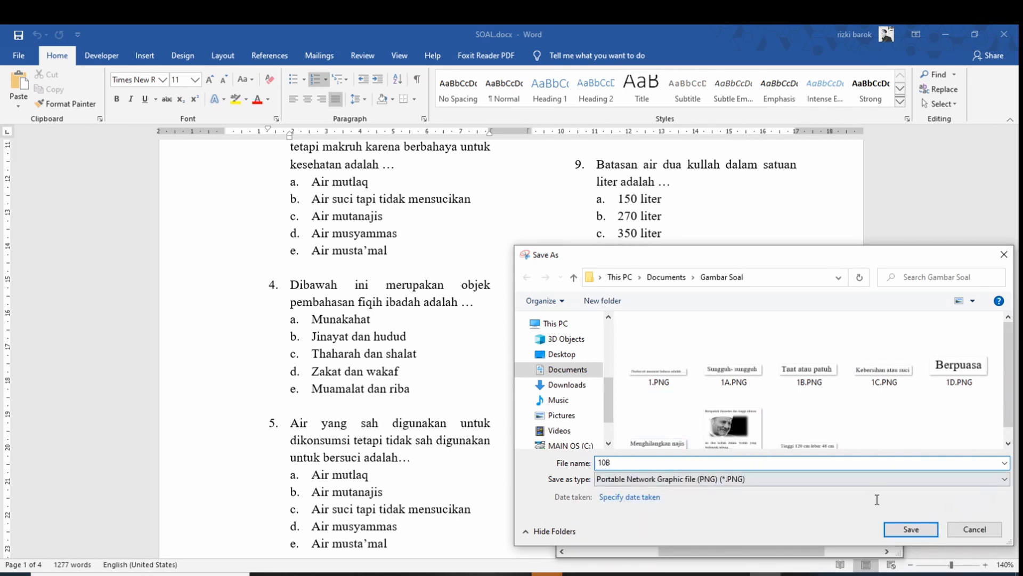
{"action": "left_click", "coordinate": [902, 529]}
Snip answers c 'Tinggi 137 cm lebar 44 cm' and d 'Tinggi 129 cm lebar 49 cm' as 10C and 10D
{"action": "left_click", "coordinate": [583, 393]}
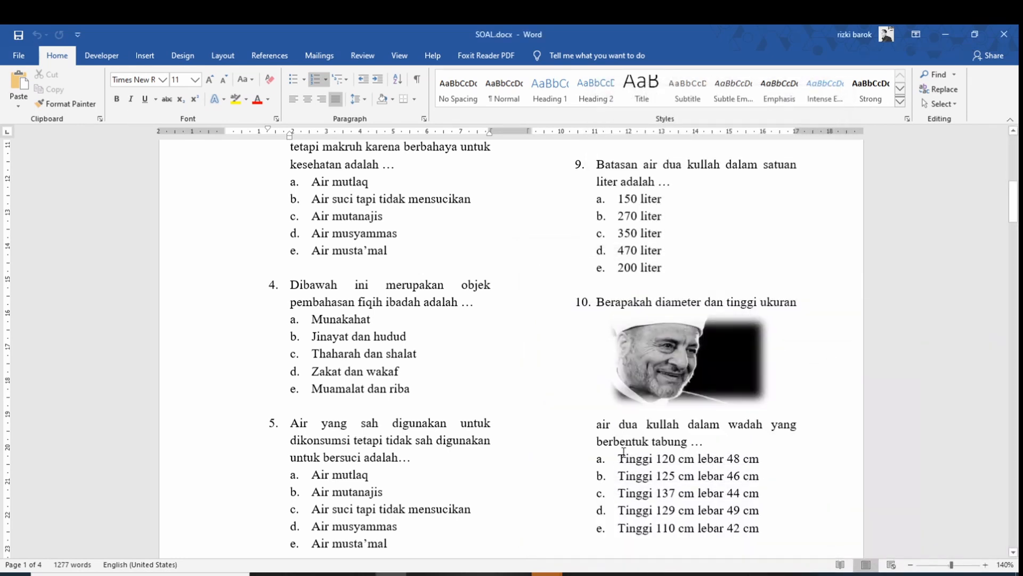
{"action": "left_click_drag", "start_coordinate": [617, 485], "coordinate": [765, 504]}
{"action": "left_click", "coordinate": [720, 404]}
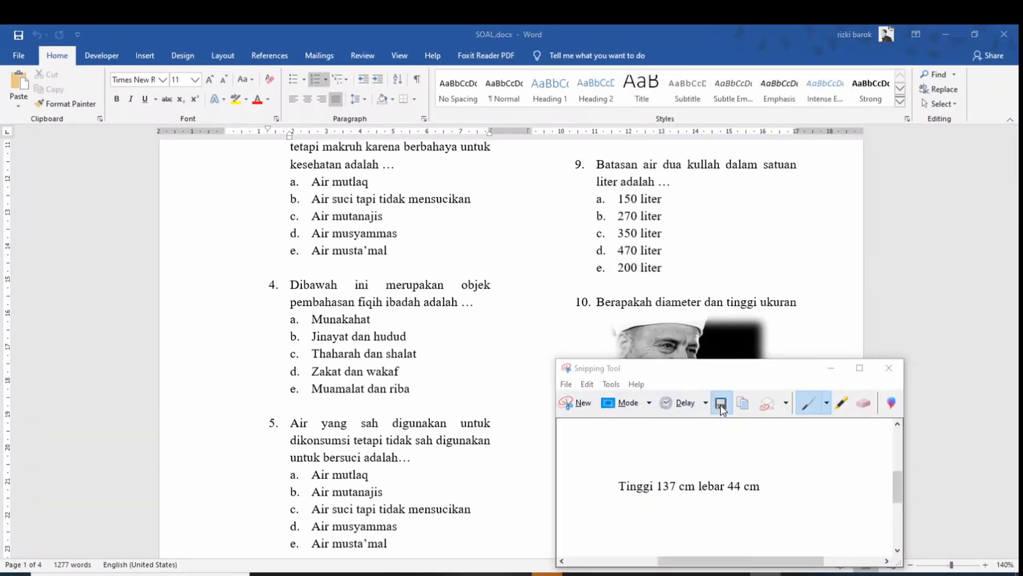
{"action": "type", "text": "10C"}
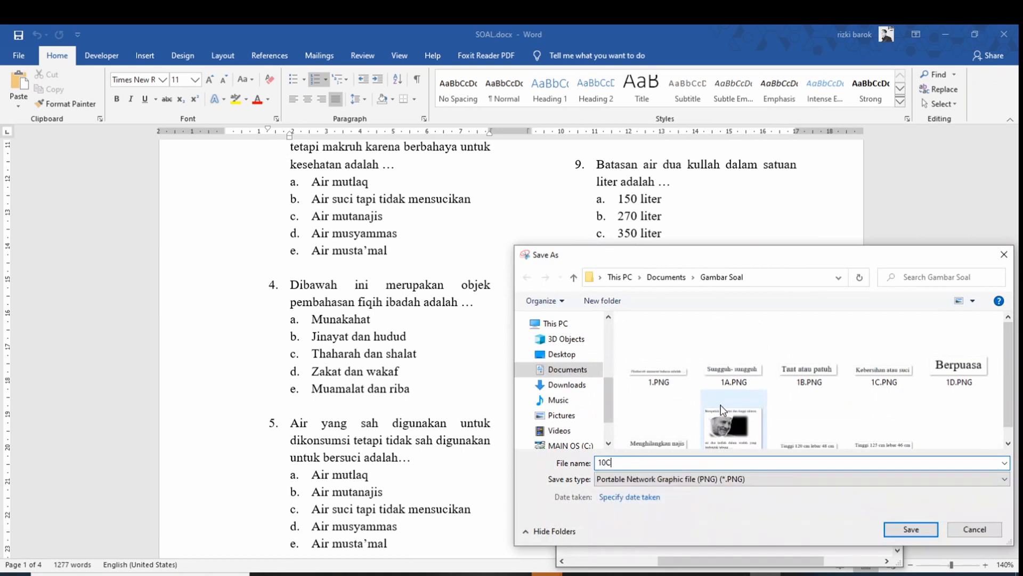
{"action": "left_click", "coordinate": [911, 528]}
{"action": "left_click", "coordinate": [571, 403]}
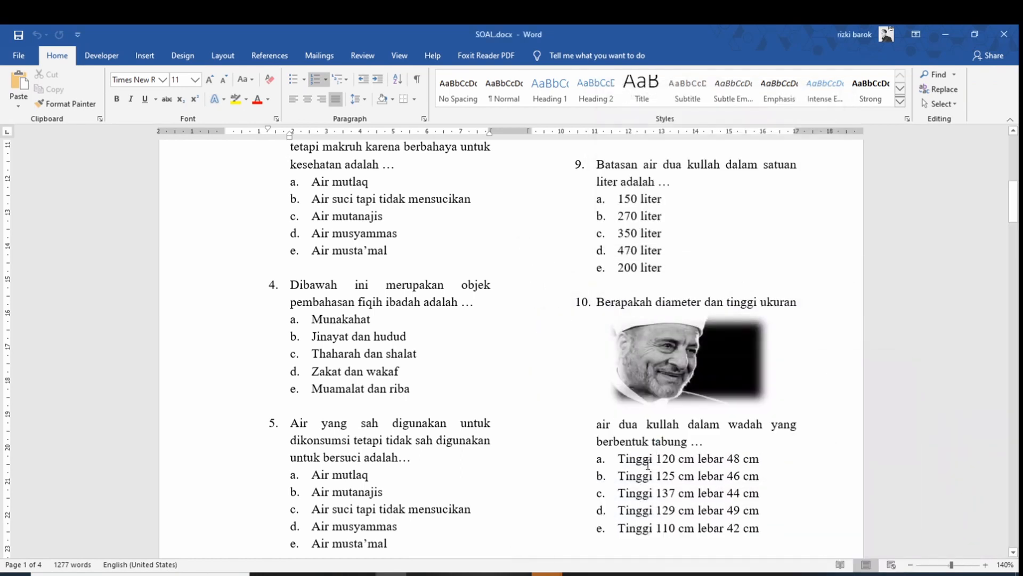
{"action": "left_click_drag", "start_coordinate": [615, 501], "coordinate": [766, 518]}
{"action": "left_click", "coordinate": [718, 404]}
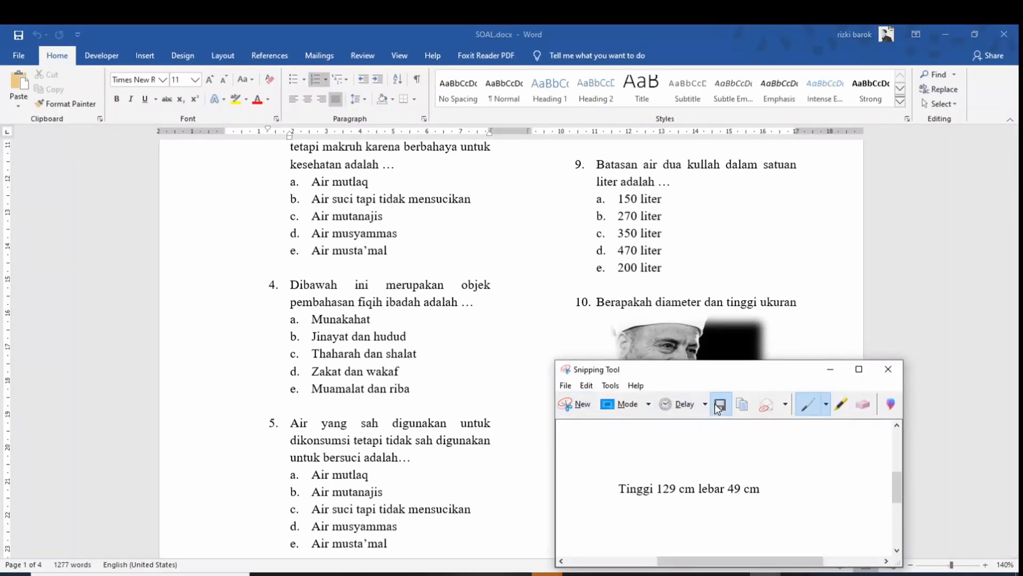
{"action": "type", "text": "10D"}
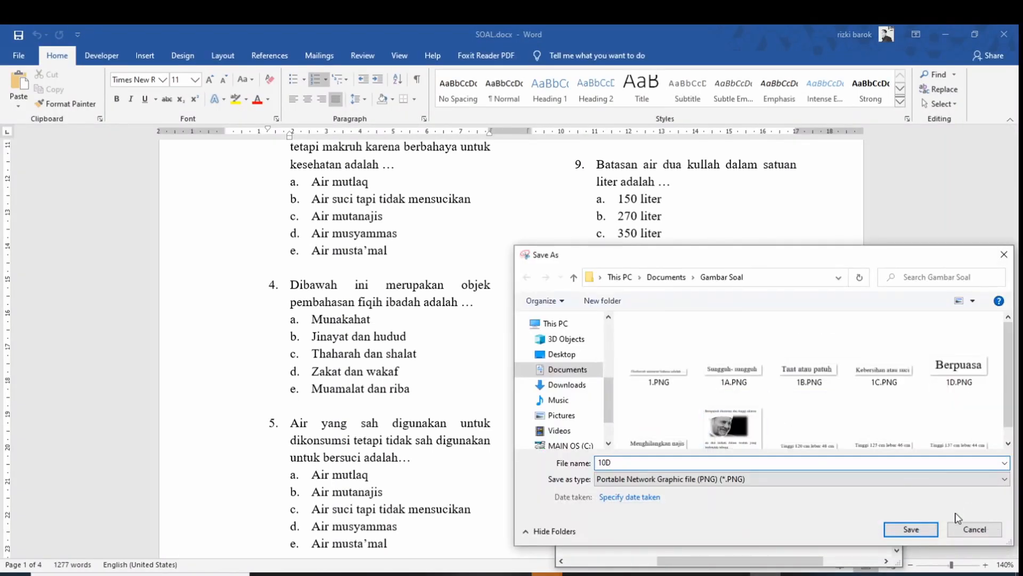
{"action": "left_click", "coordinate": [911, 529]}
Snip answer e 'Tinggi 110 cm lebar 42 cm' and save it as 10E
{"action": "left_click", "coordinate": [582, 403]}
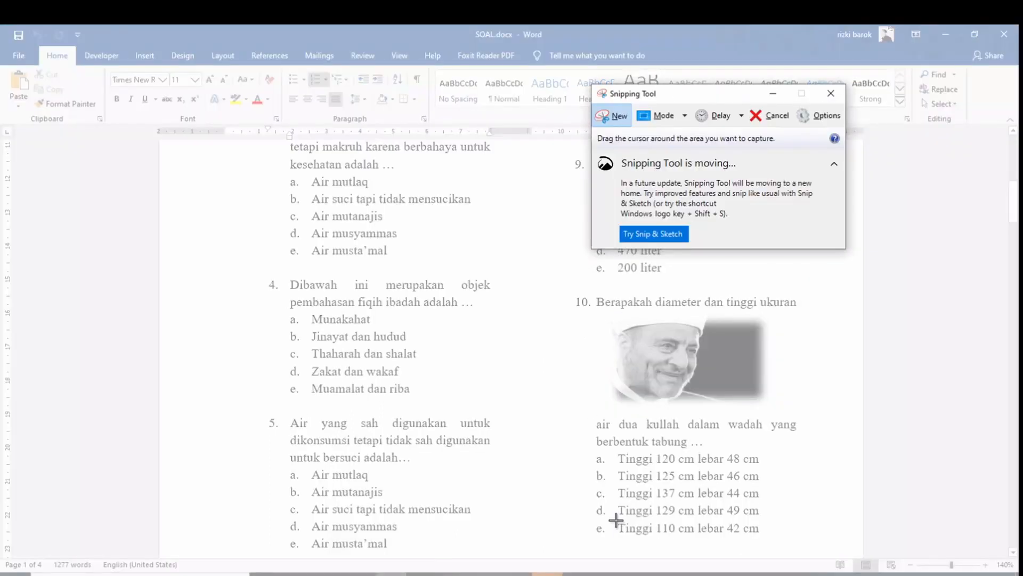
{"action": "left_click_drag", "start_coordinate": [616, 520], "coordinate": [763, 539]}
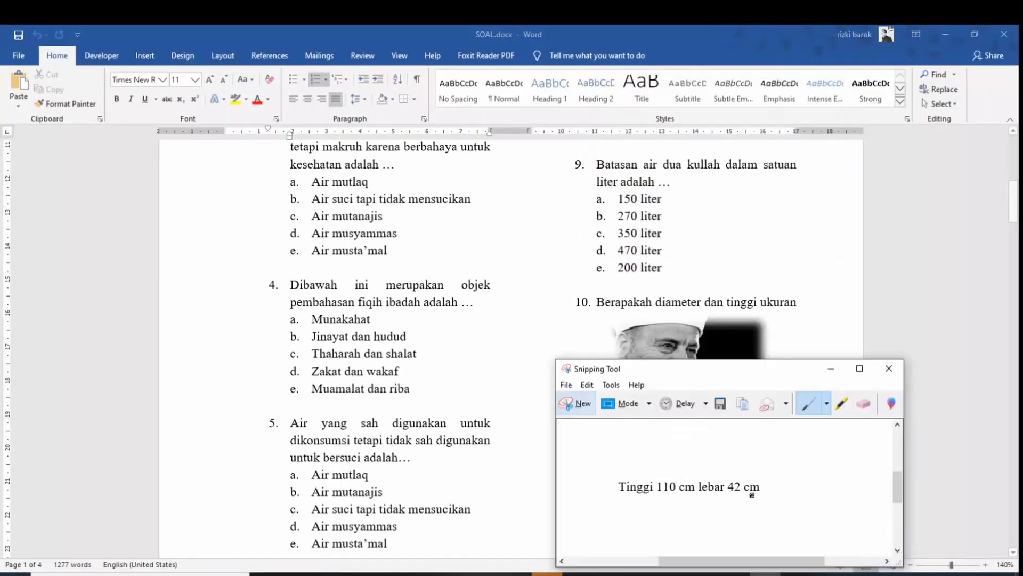
{"action": "left_click", "coordinate": [720, 405]}
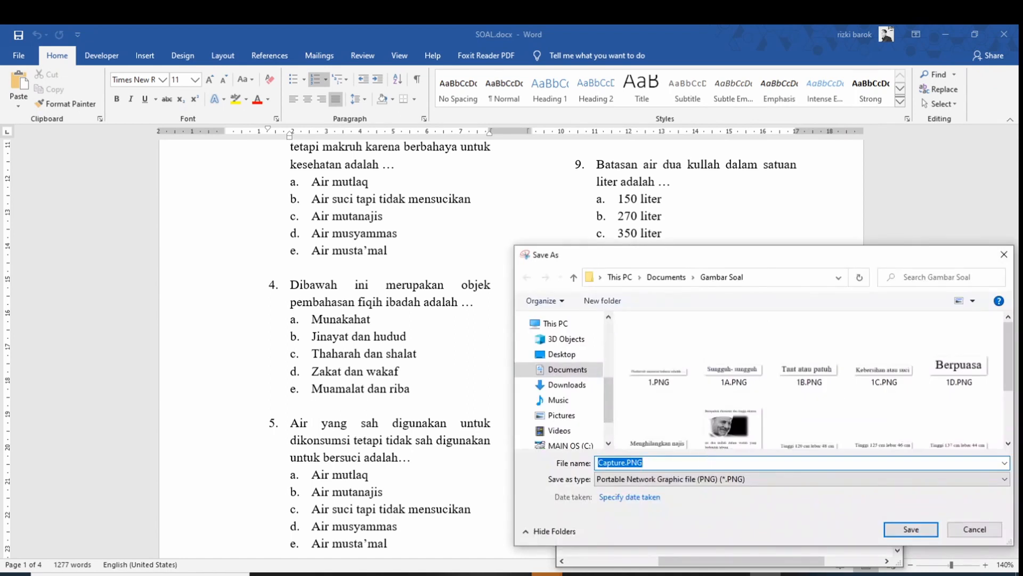
{"action": "type", "text": "10E"}
{"action": "left_click", "coordinate": [910, 529]}
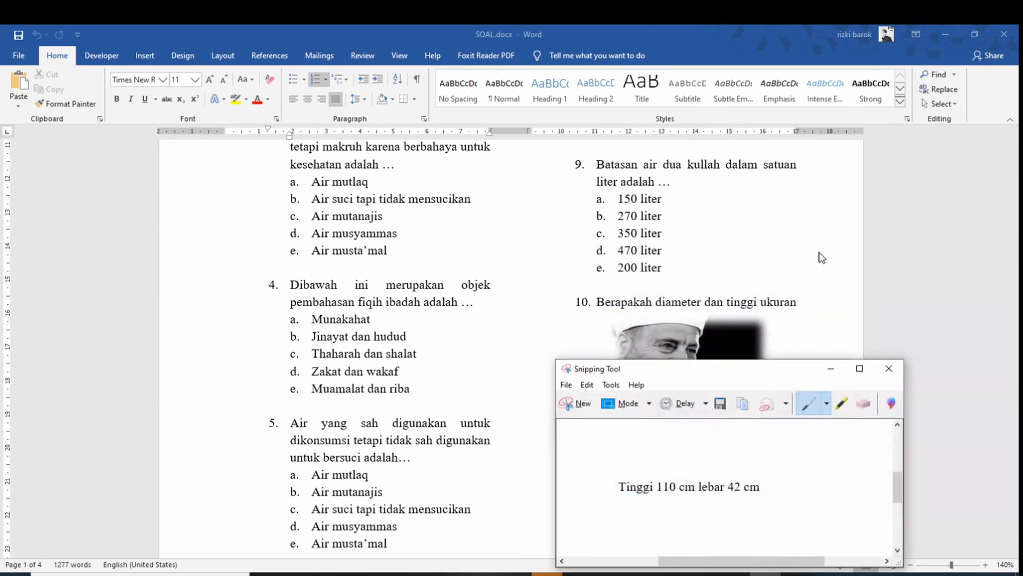
Snip question 16's Arabic verse from the Word document and save it as 16.PNG
{"action": "left_click", "coordinate": [884, 245]}
{"action": "scroll", "coordinate": [663, 408], "scroll_direction": "down", "scroll_amount": 3}
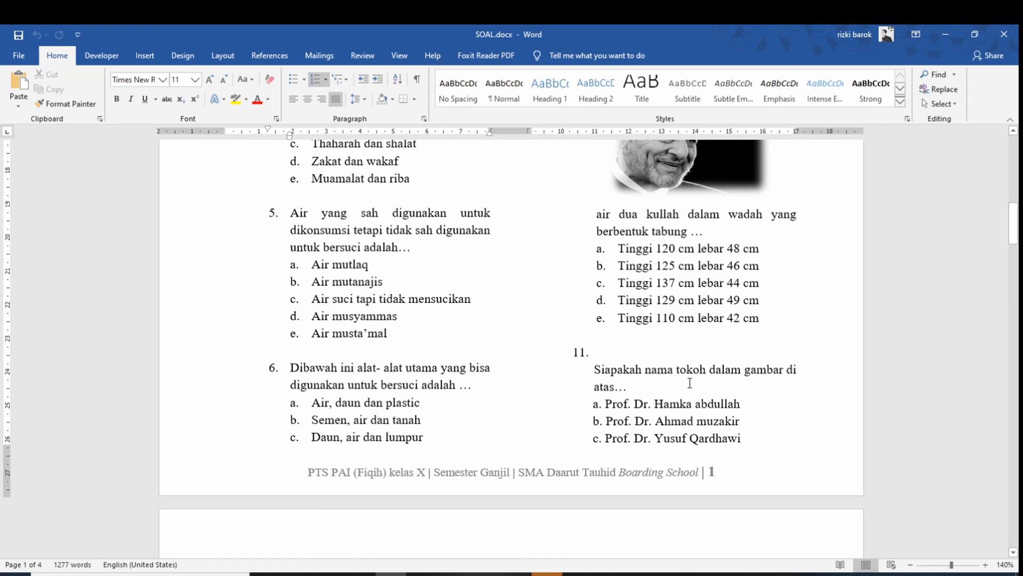
{"action": "scroll", "coordinate": [689, 382], "scroll_direction": "down", "scroll_amount": 3}
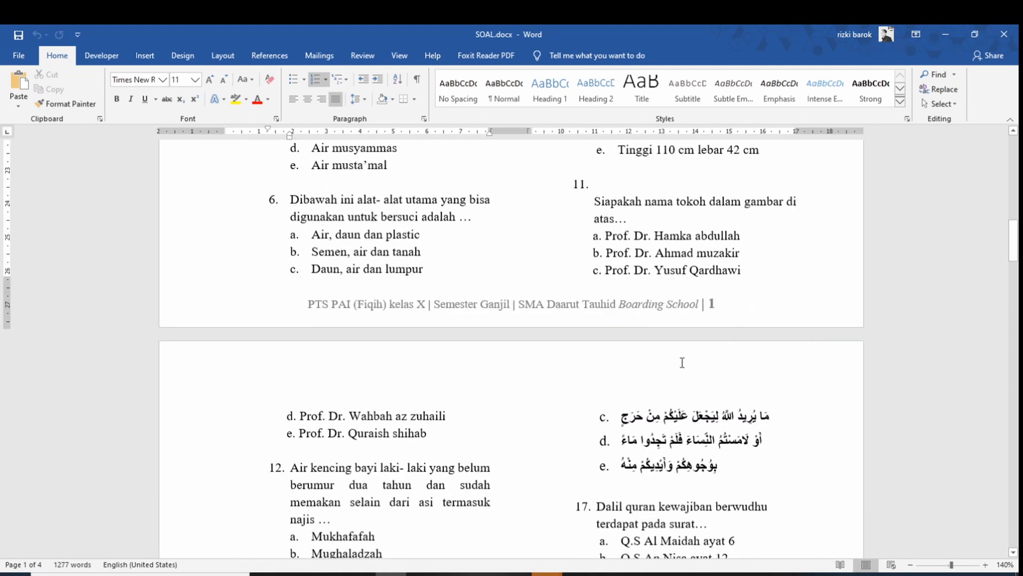
{"action": "scroll", "coordinate": [681, 363], "scroll_direction": "down", "scroll_amount": 5}
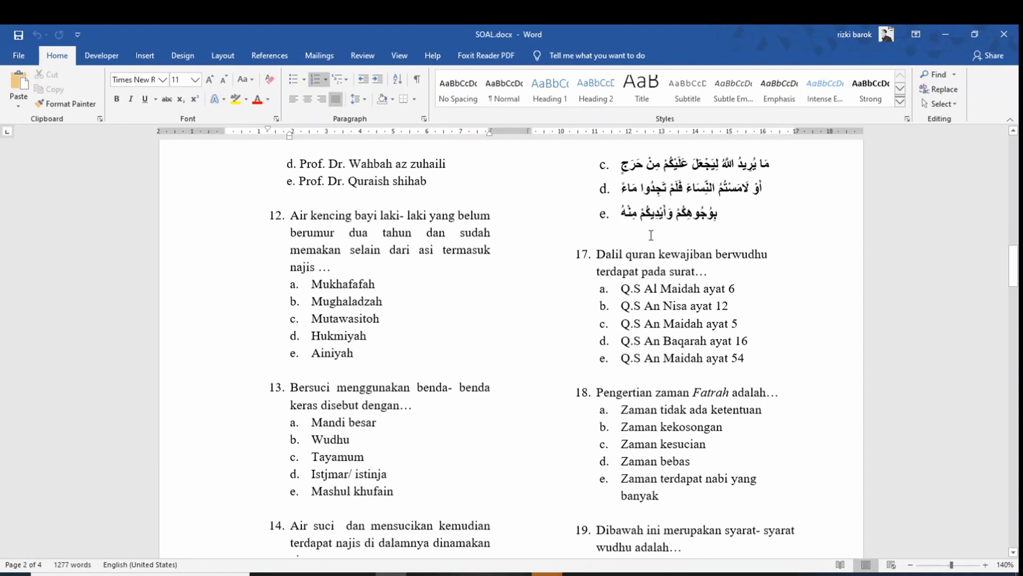
{"action": "scroll", "coordinate": [651, 235], "scroll_direction": "down", "scroll_amount": 8}
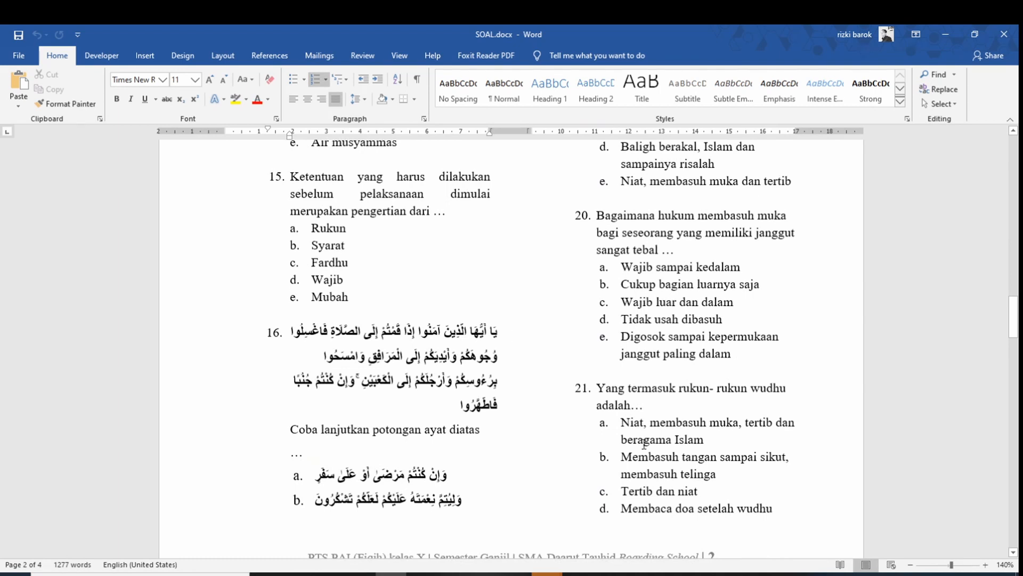
{"action": "left_click", "coordinate": [764, 574]}
{"action": "left_click", "coordinate": [578, 403]}
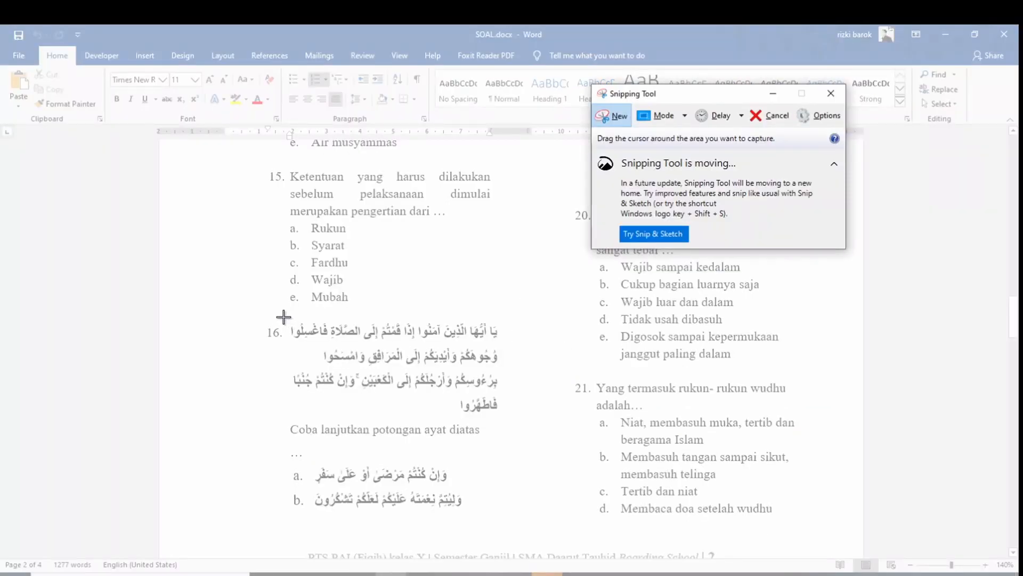
{"action": "left_click_drag", "start_coordinate": [283, 317], "coordinate": [504, 418]}
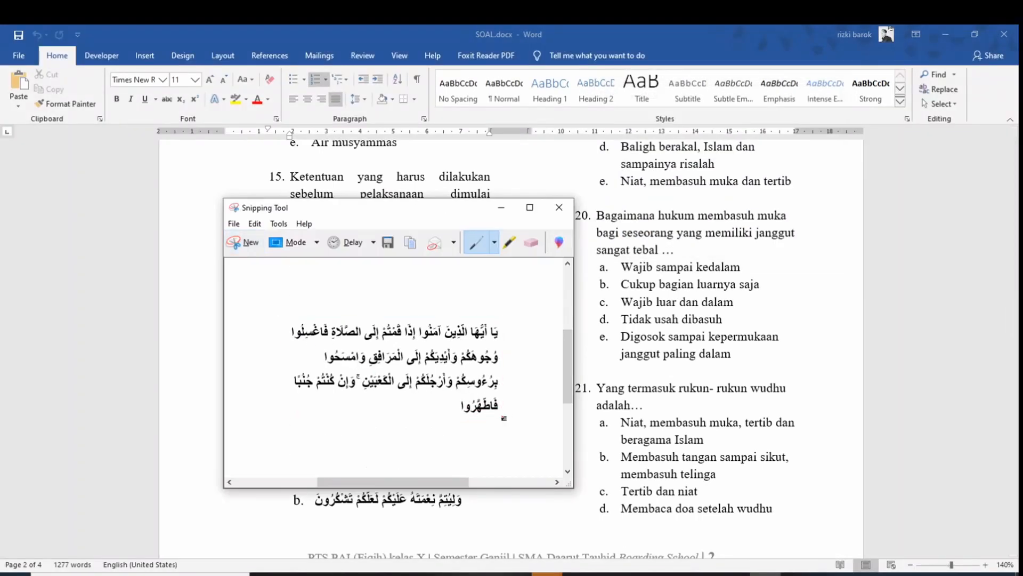
{"action": "left_click", "coordinate": [388, 242]}
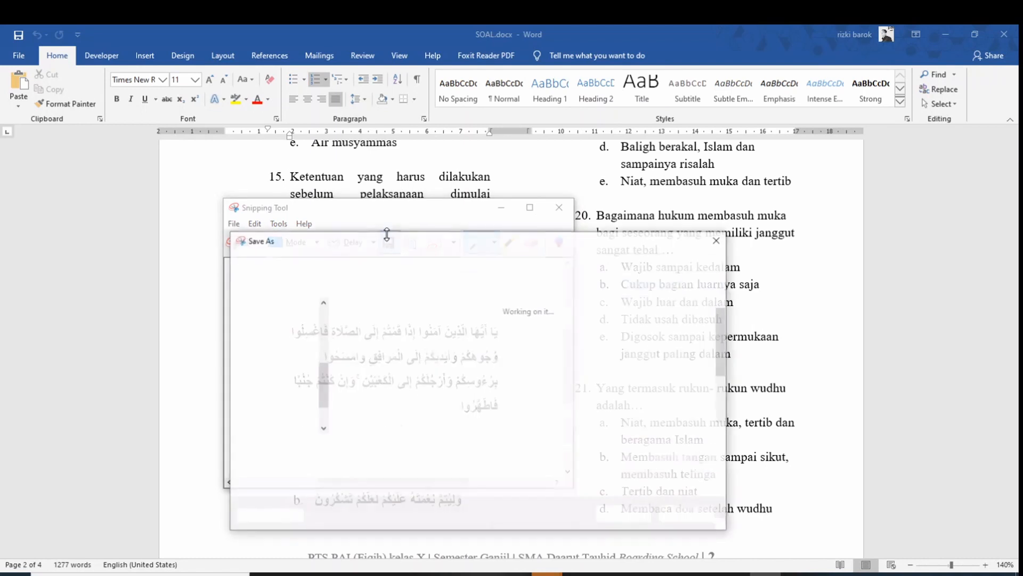
{"action": "type", "text": "16"}
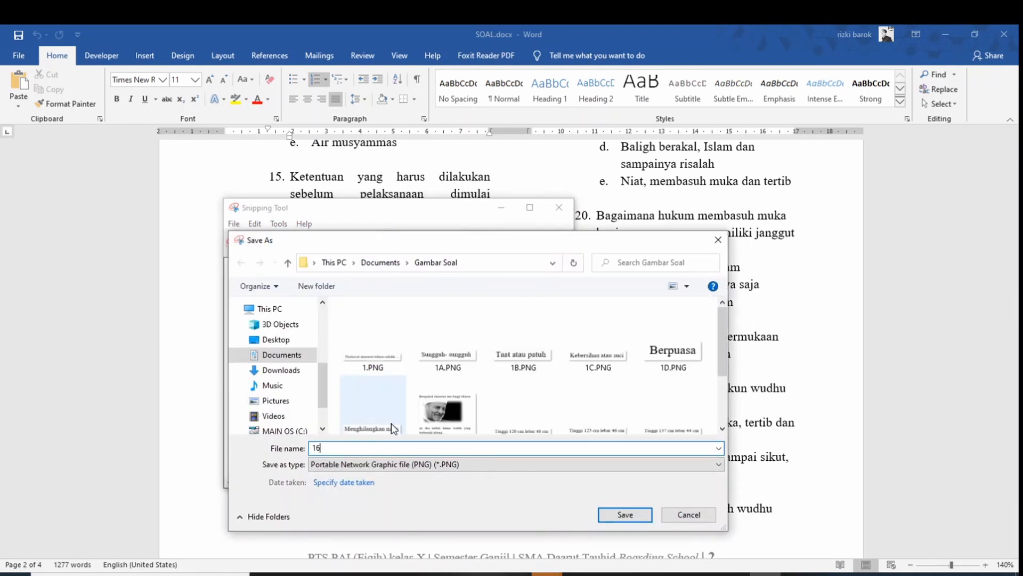
{"action": "left_click", "coordinate": [625, 514]}
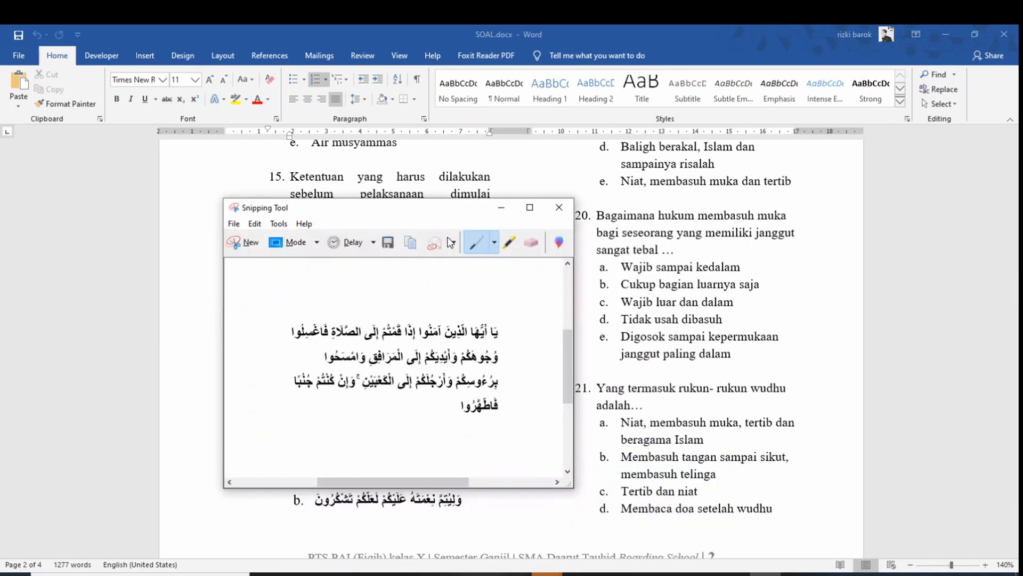
Recapture the verse together with its instruction line, replacing 16.PNG
{"action": "left_click", "coordinate": [241, 243]}
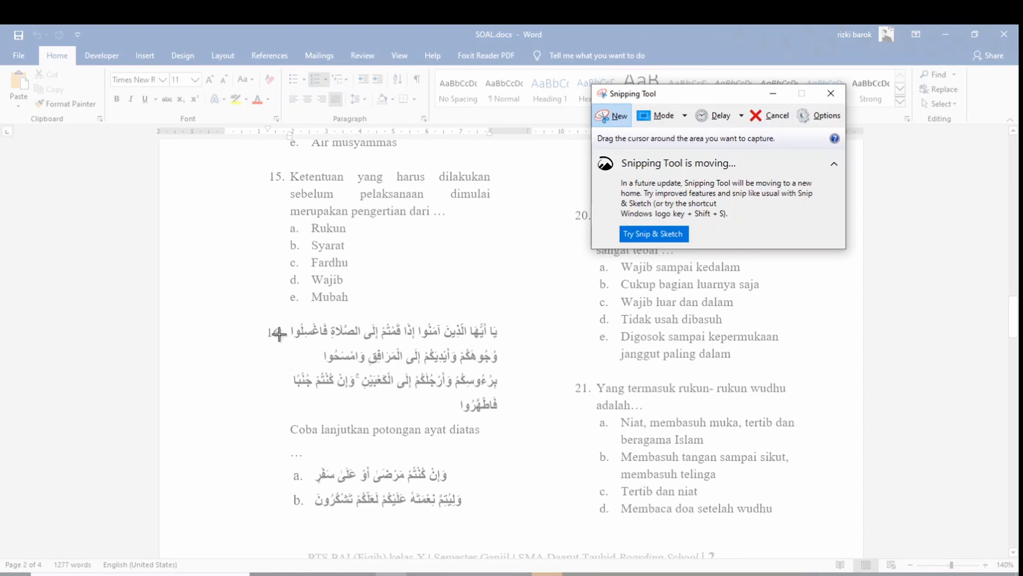
{"action": "left_click_drag", "start_coordinate": [283, 315], "coordinate": [505, 442]}
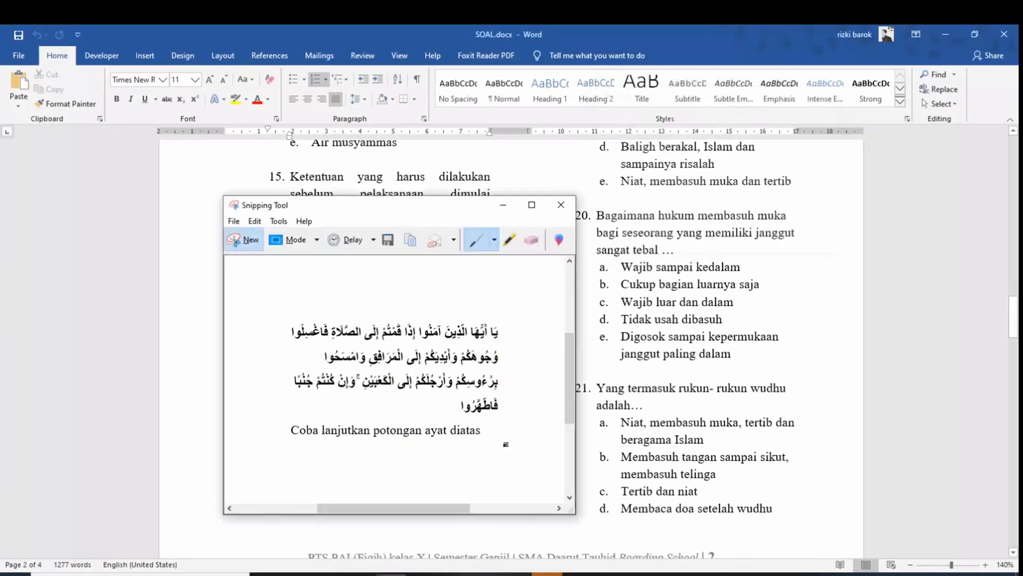
{"action": "left_click", "coordinate": [388, 239]}
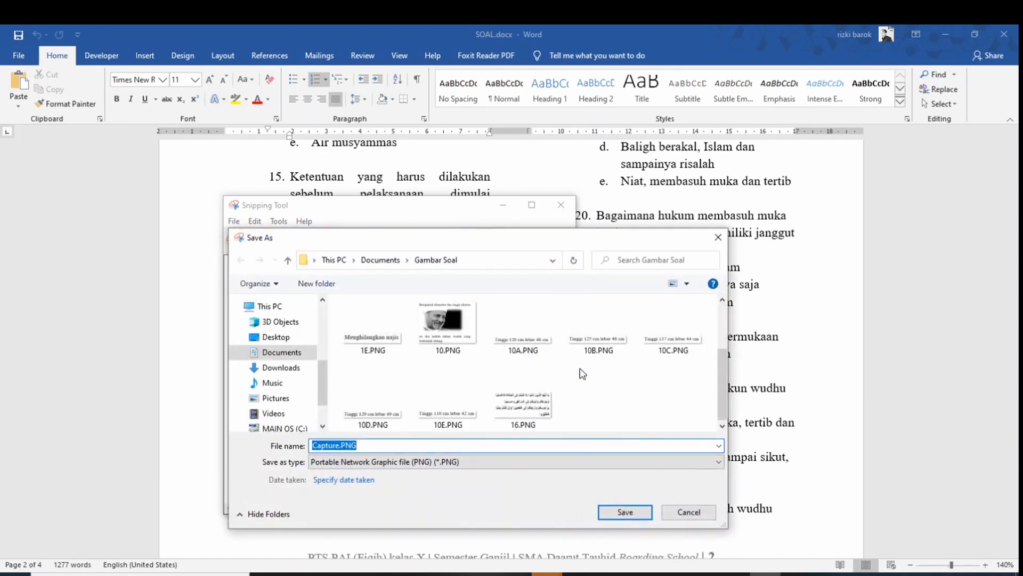
{"action": "left_click", "coordinate": [523, 394]}
{"action": "left_click", "coordinate": [629, 512]}
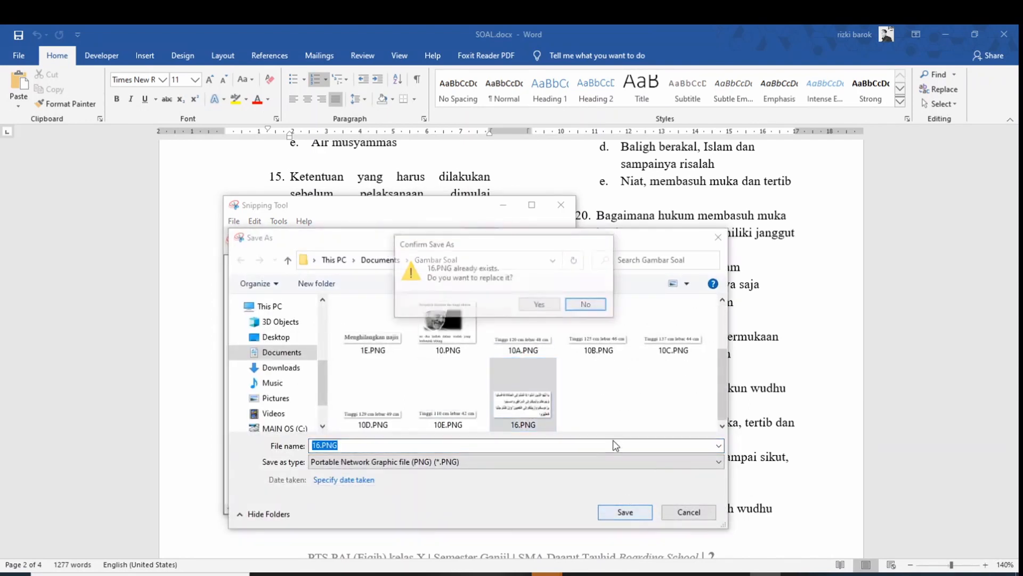
{"action": "left_click", "coordinate": [540, 305]}
Snip answer option a of question 16 and save it as 16A.PNG
{"action": "left_click", "coordinate": [302, 244]}
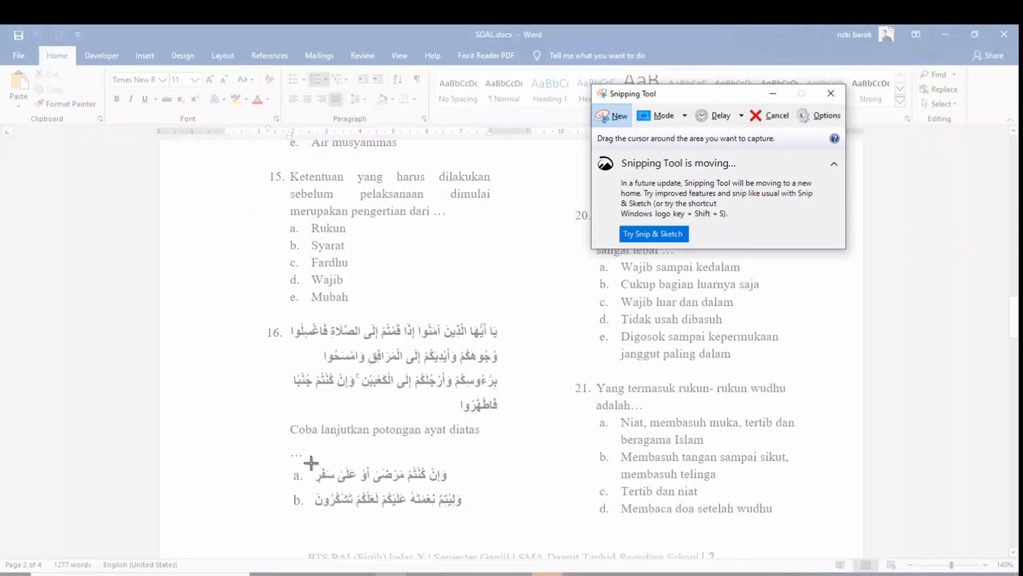
{"action": "left_click_drag", "start_coordinate": [311, 464], "coordinate": [457, 493]}
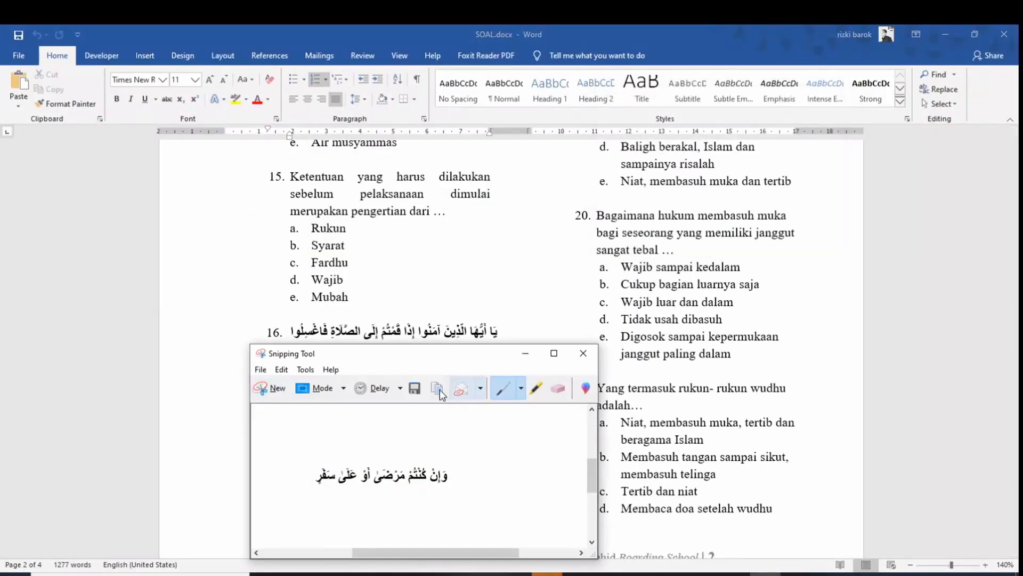
{"action": "left_click", "coordinate": [417, 388]}
{"action": "scroll", "coordinate": [436, 392], "scroll_direction": "down", "scroll_amount": 2}
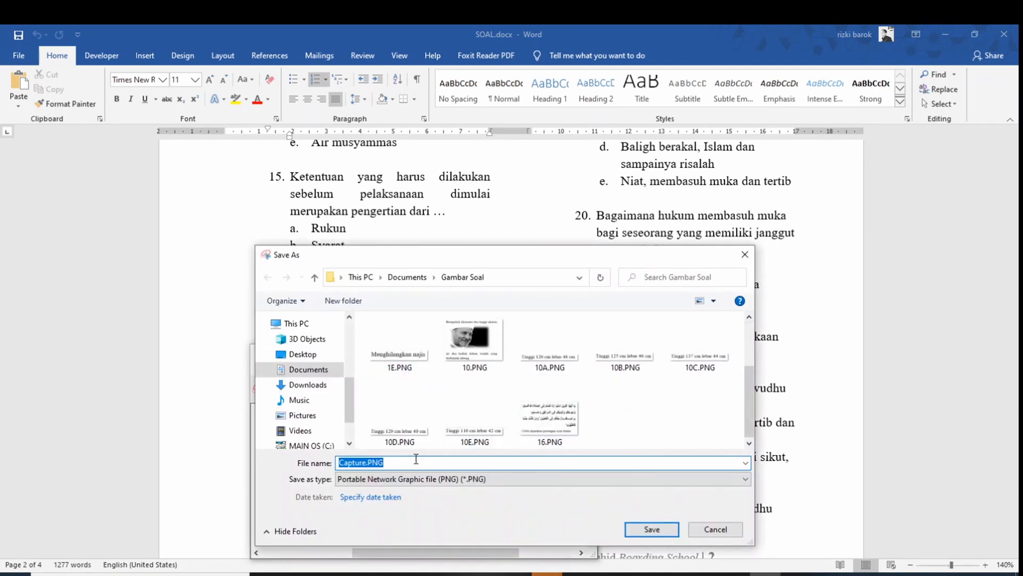
{"action": "type", "text": "16A"}
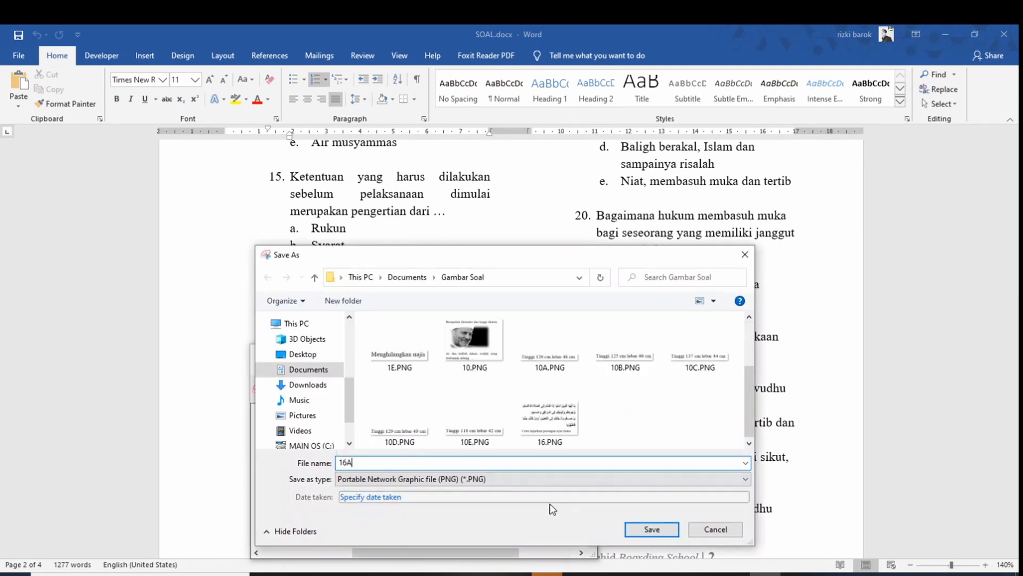
{"action": "left_click", "coordinate": [651, 529]}
Snip answer b's Arabic text and save it as 16B.PNG
{"action": "left_click", "coordinate": [279, 393]}
{"action": "left_click_drag", "start_coordinate": [312, 486], "coordinate": [468, 512]}
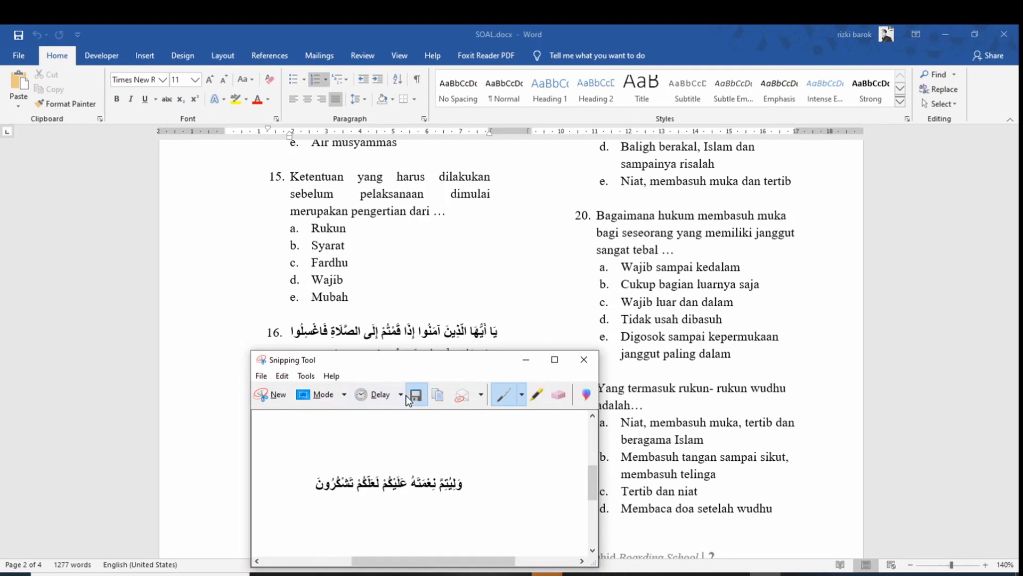
{"action": "left_click", "coordinate": [409, 399]}
{"action": "scroll", "coordinate": [542, 426], "scroll_direction": "down", "scroll_amount": 1}
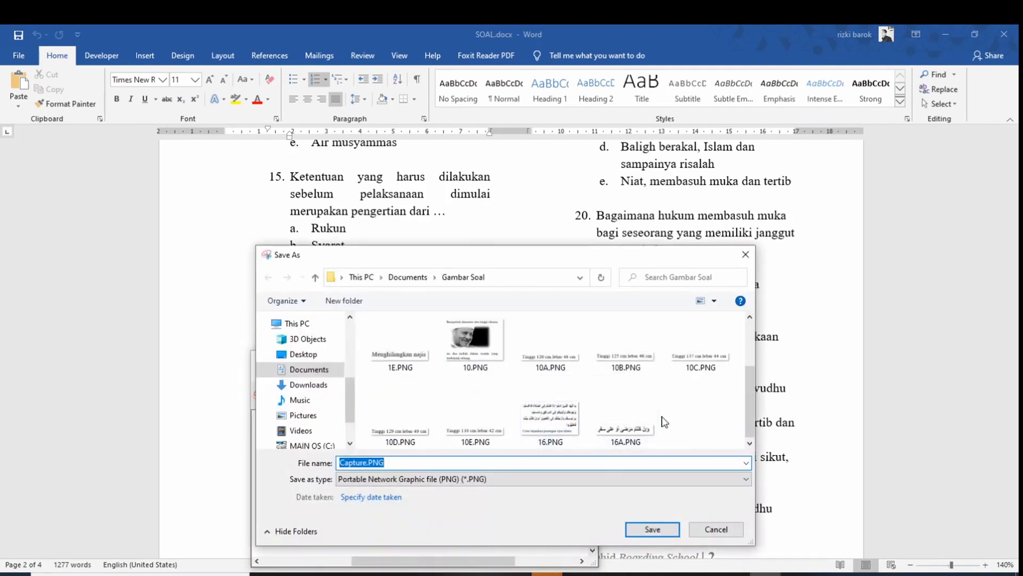
{"action": "left_click", "coordinate": [660, 421]}
{"action": "left_click", "coordinate": [356, 462]}
{"action": "left_click", "coordinate": [352, 462]}
{"action": "key", "text": "BackSpace"}
{"action": "type", "text": "B"}
{"action": "left_click", "coordinate": [650, 529]}
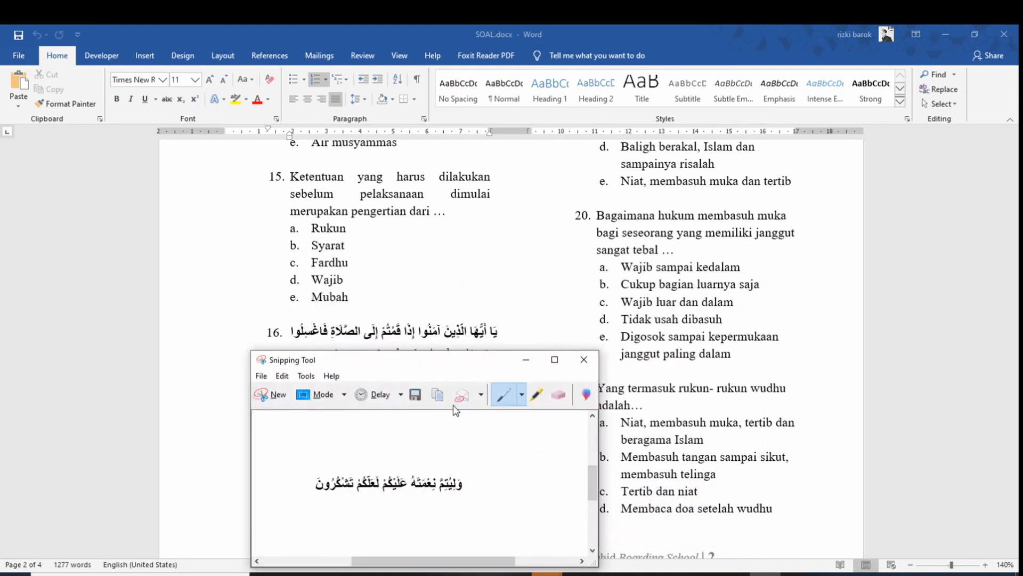
{"action": "scroll", "coordinate": [695, 335], "scroll_direction": "up", "scroll_amount": 7}
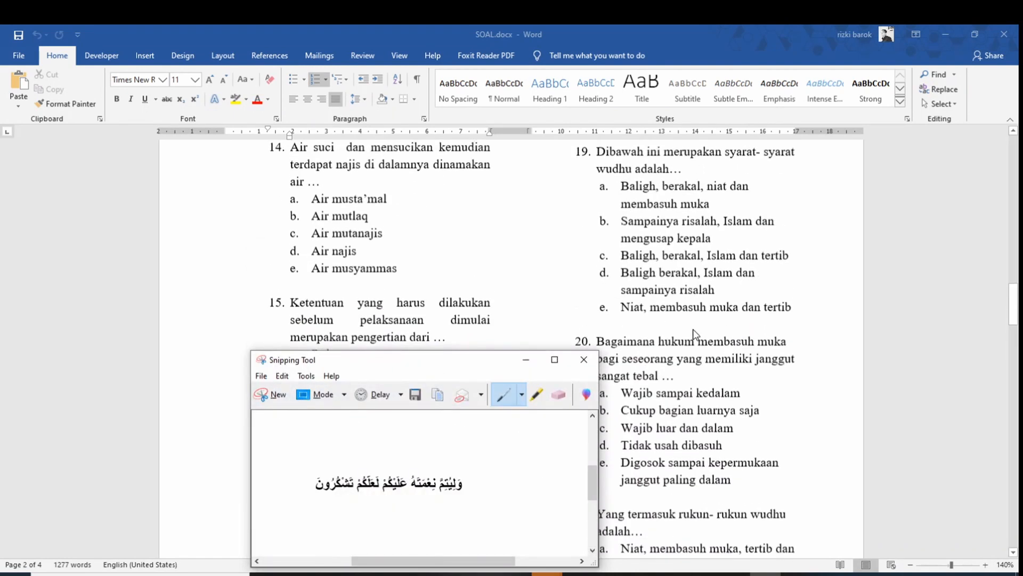
{"action": "scroll", "coordinate": [695, 334], "scroll_direction": "up", "scroll_amount": 3}
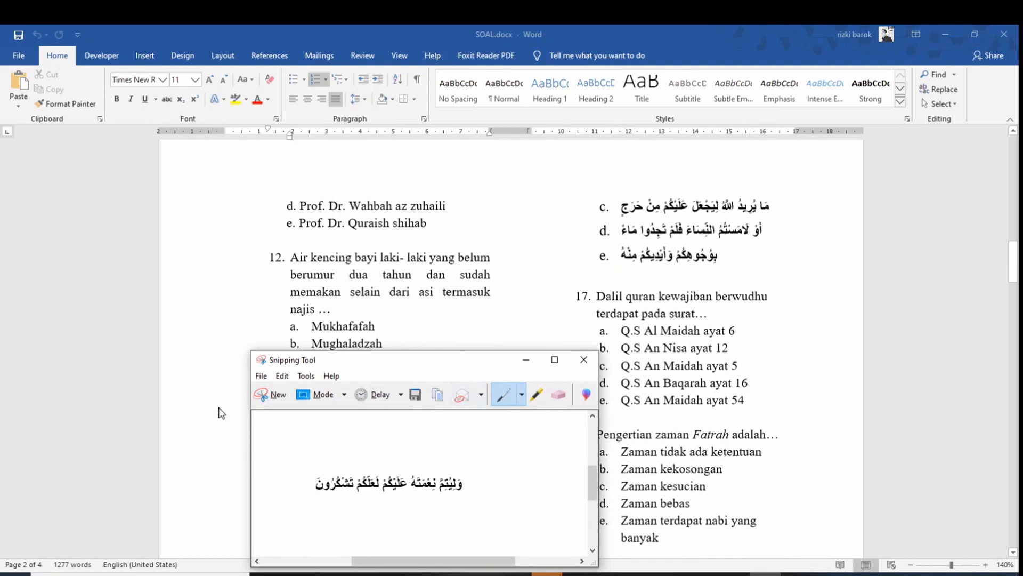
Snip answer c's Arabic line and save it as 16C.PNG in Gambar Soal
{"action": "left_click", "coordinate": [269, 395]}
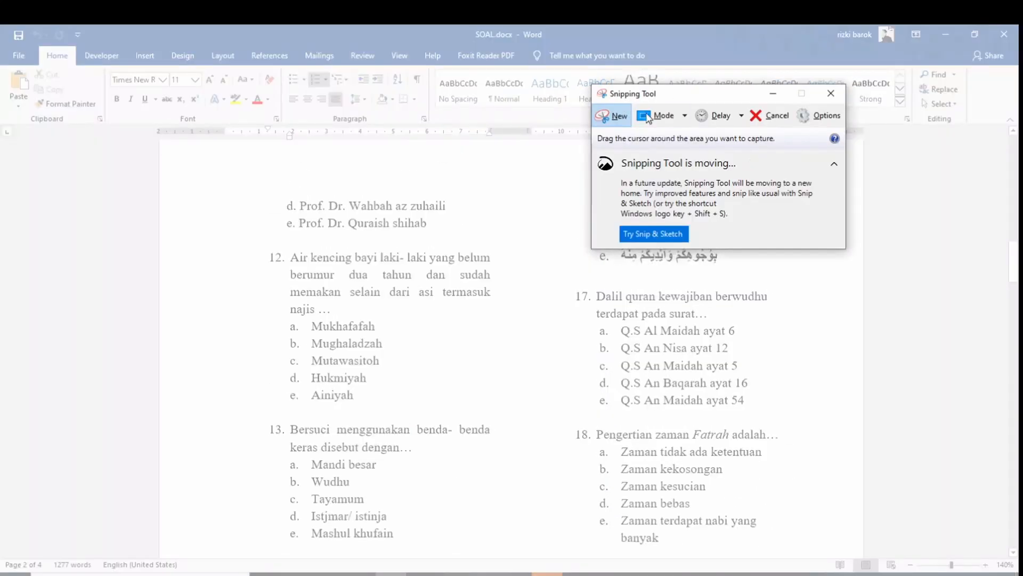
{"action": "left_click_drag", "start_coordinate": [673, 93], "coordinate": [335, 150]}
{"action": "left_click_drag", "start_coordinate": [616, 197], "coordinate": [772, 219]}
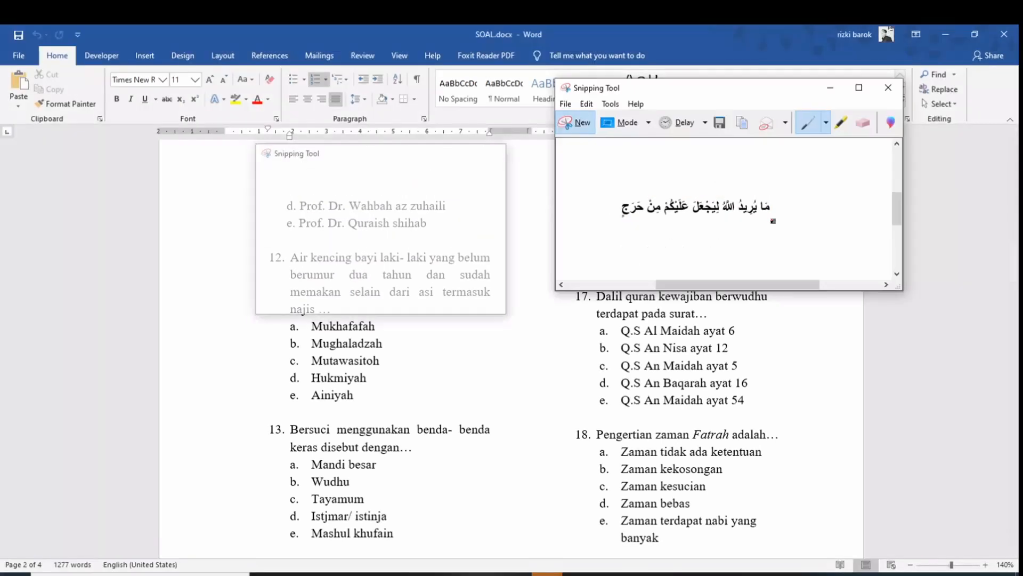
{"action": "left_click", "coordinate": [722, 126]}
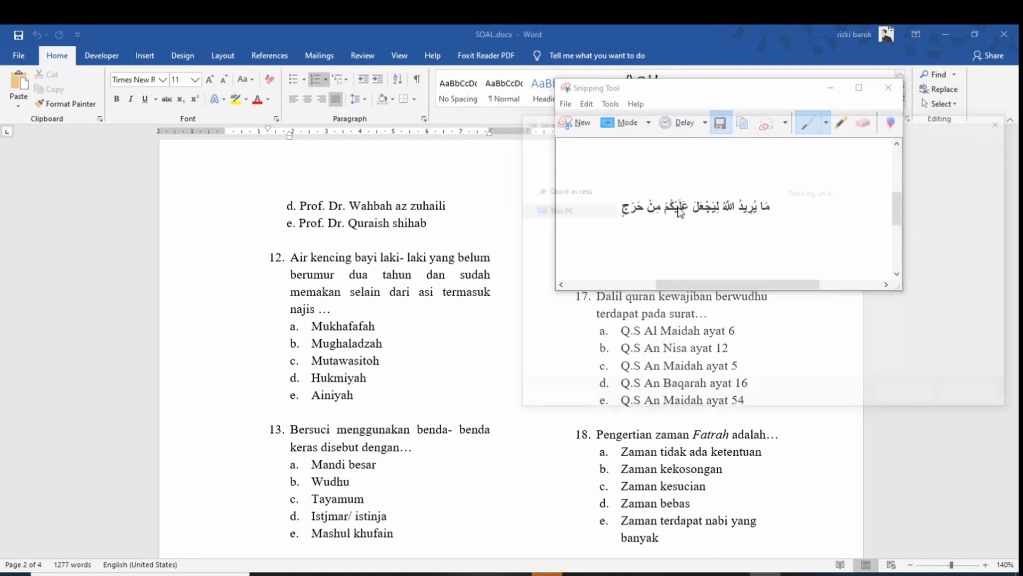
{"action": "scroll", "coordinate": [644, 270], "scroll_direction": "down", "scroll_amount": 3}
{"action": "left_click", "coordinate": [949, 298]}
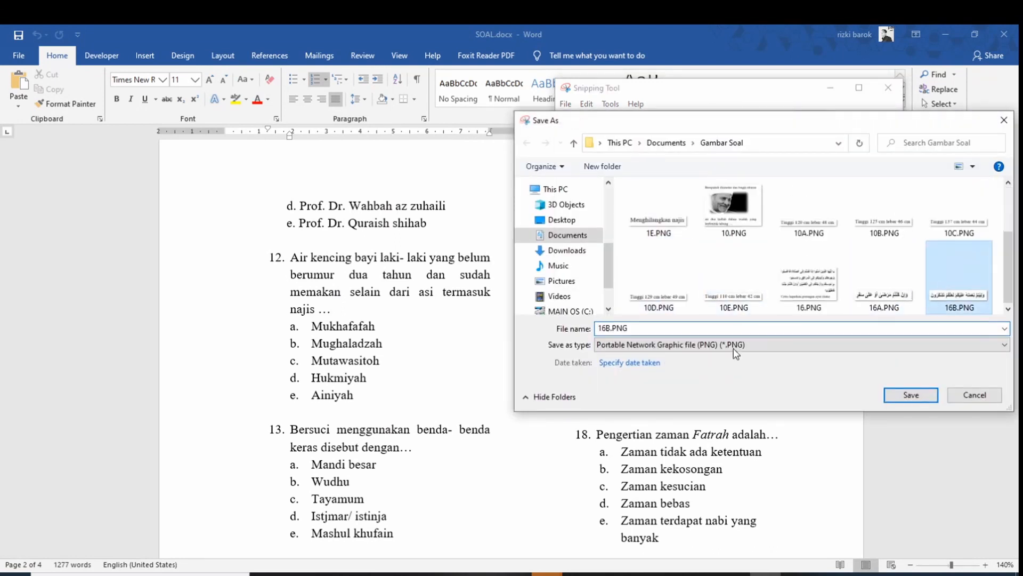
{"action": "left_click", "coordinate": [612, 328]}
{"action": "left_click", "coordinate": [611, 328]}
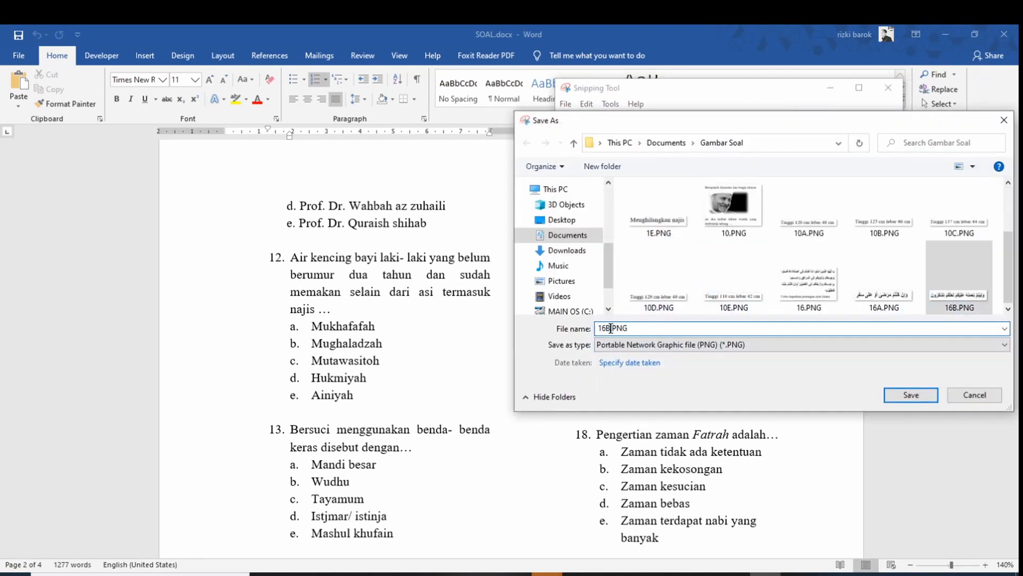
{"action": "key", "text": "BackSpace"}
{"action": "left_click", "coordinate": [911, 394]}
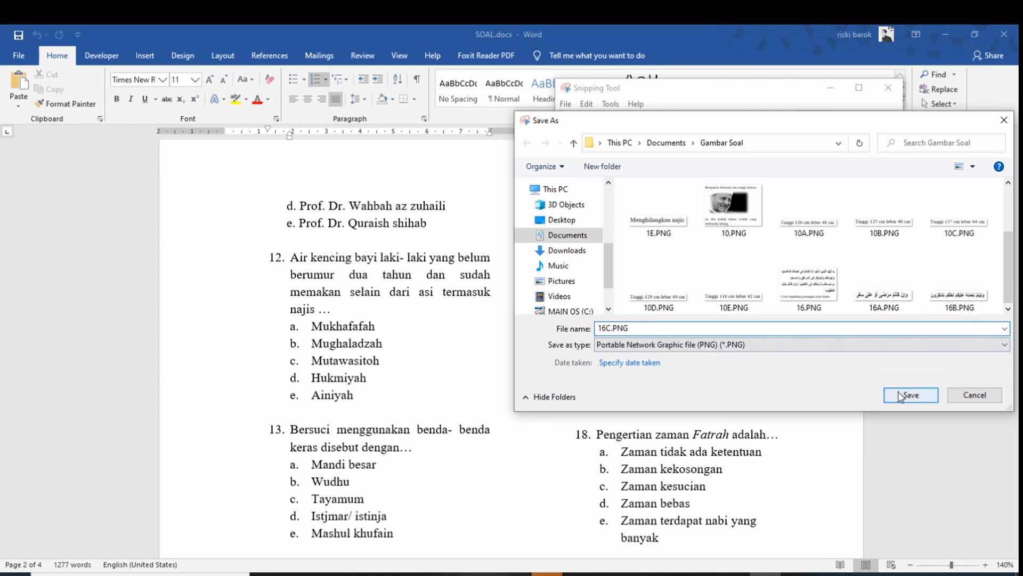
Snip answer d's Arabic line and save it as 16D.PNG
{"action": "left_click", "coordinate": [588, 122]}
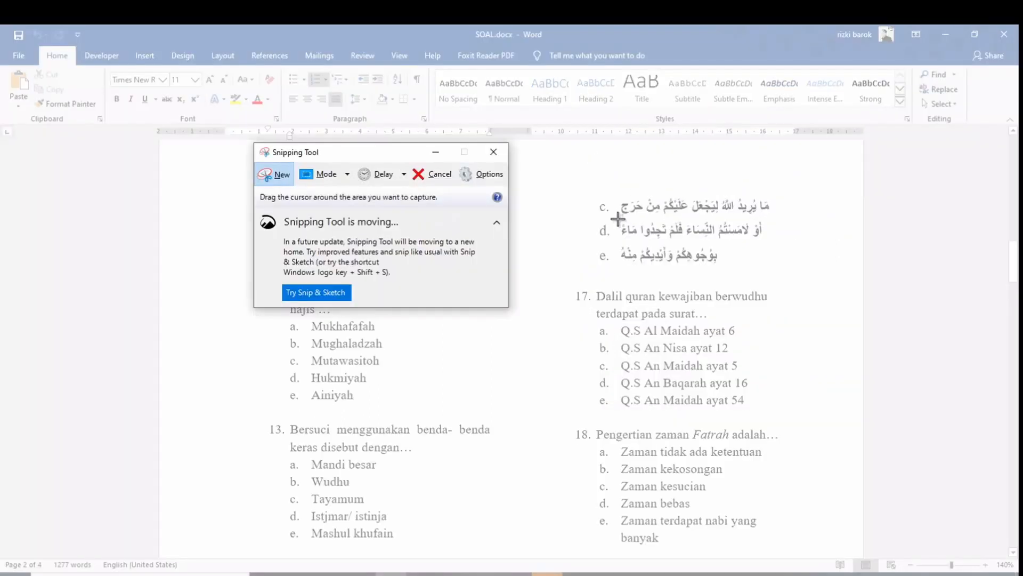
{"action": "left_click_drag", "start_coordinate": [617, 218], "coordinate": [767, 238]}
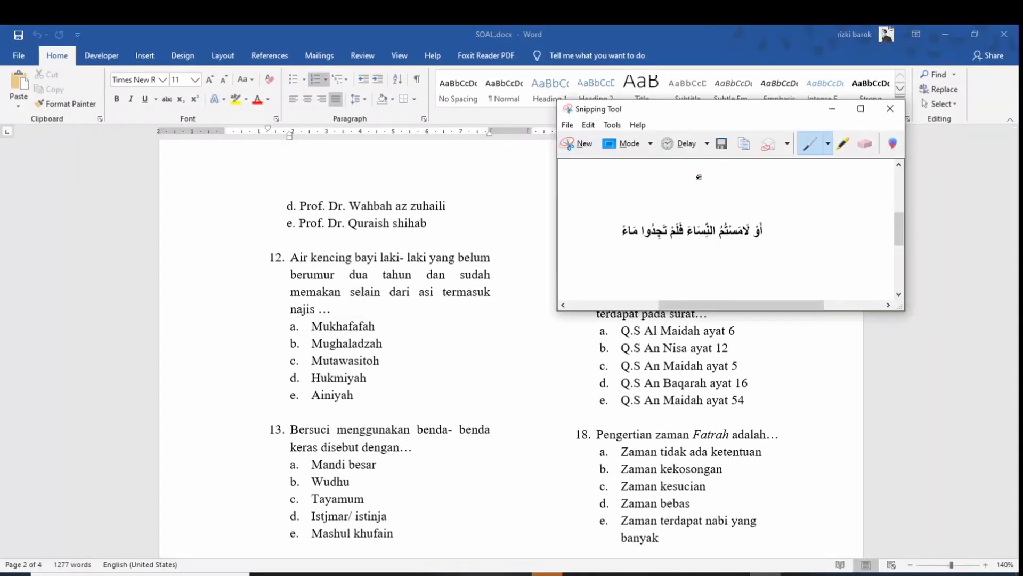
{"action": "left_click_drag", "start_coordinate": [675, 126], "coordinate": [329, 227]}
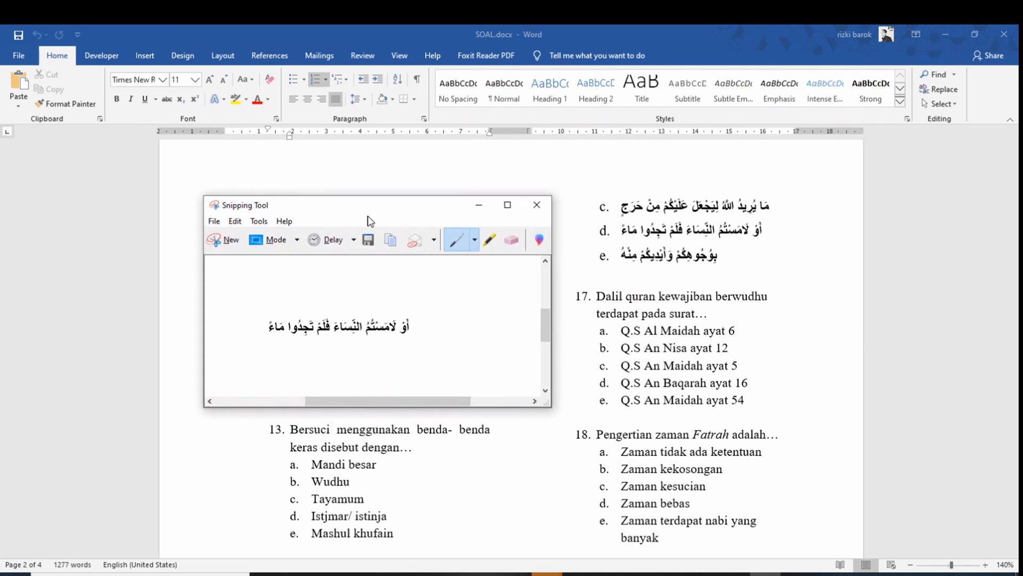
{"action": "left_click", "coordinate": [368, 240]}
{"action": "scroll", "coordinate": [533, 343], "scroll_direction": "down", "scroll_amount": 5}
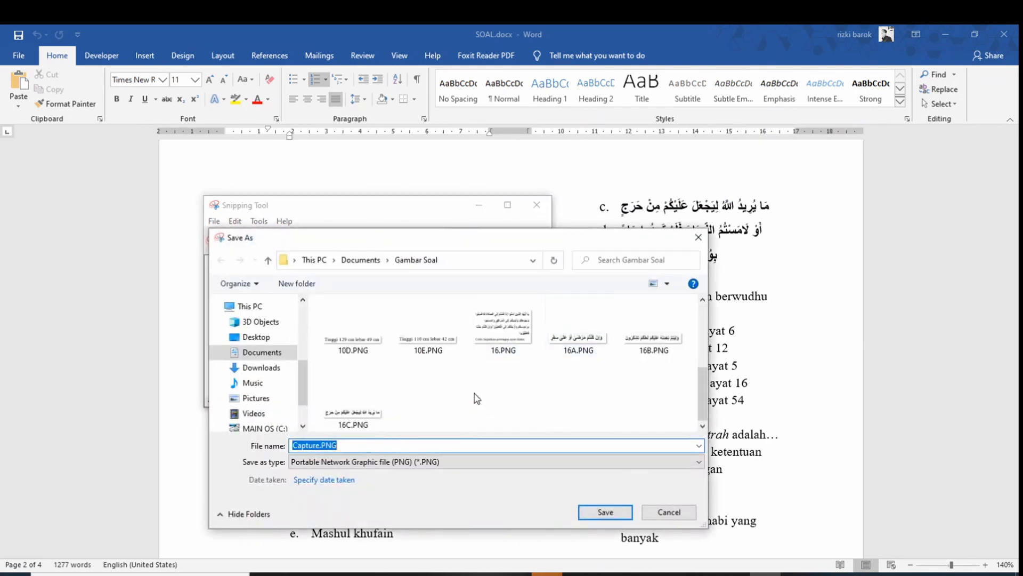
{"action": "left_click", "coordinate": [353, 407]}
{"action": "left_click", "coordinate": [306, 445]}
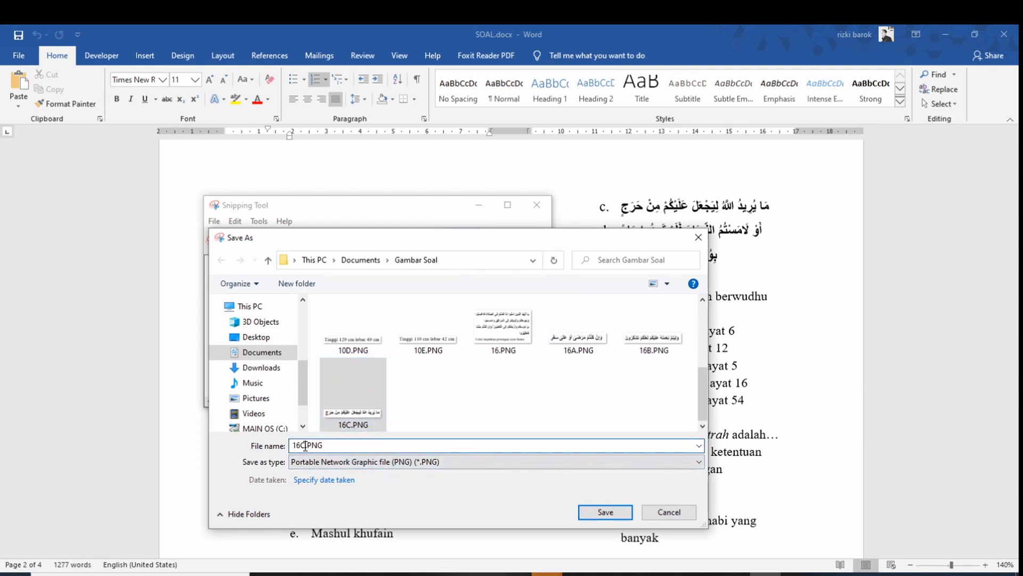
{"action": "key", "text": "BackSpace"}
{"action": "type", "text": "D"}
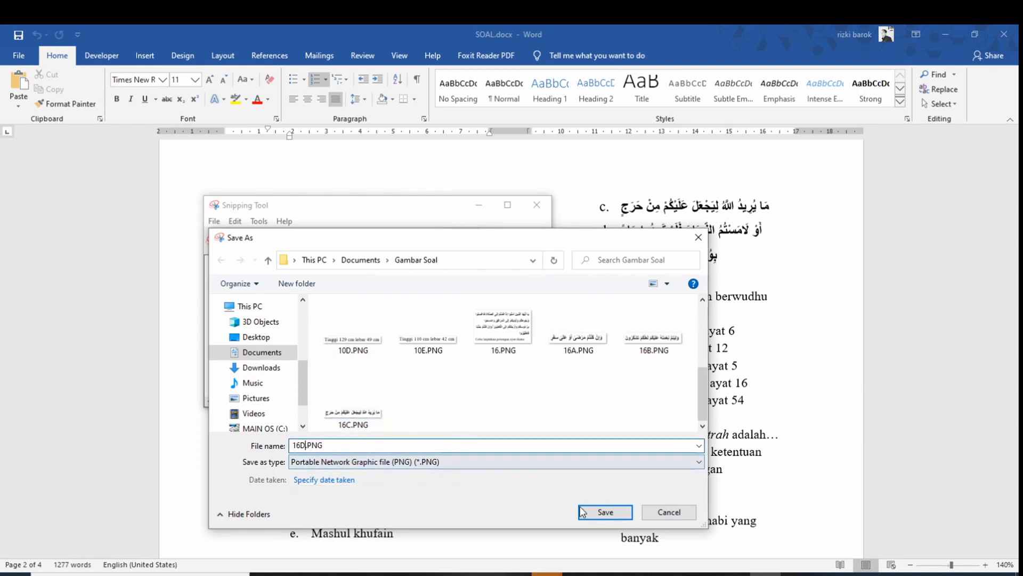
{"action": "left_click", "coordinate": [622, 512]}
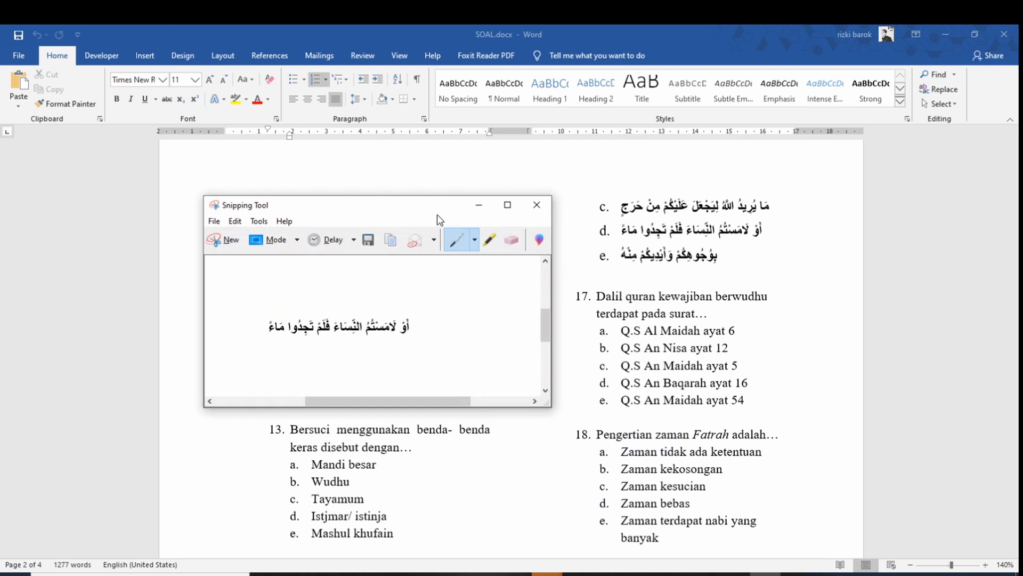
Snip answer e's Arabic line, save it as 16E.PNG, and return to Word
{"action": "left_click_drag", "start_coordinate": [437, 214], "coordinate": [429, 187]}
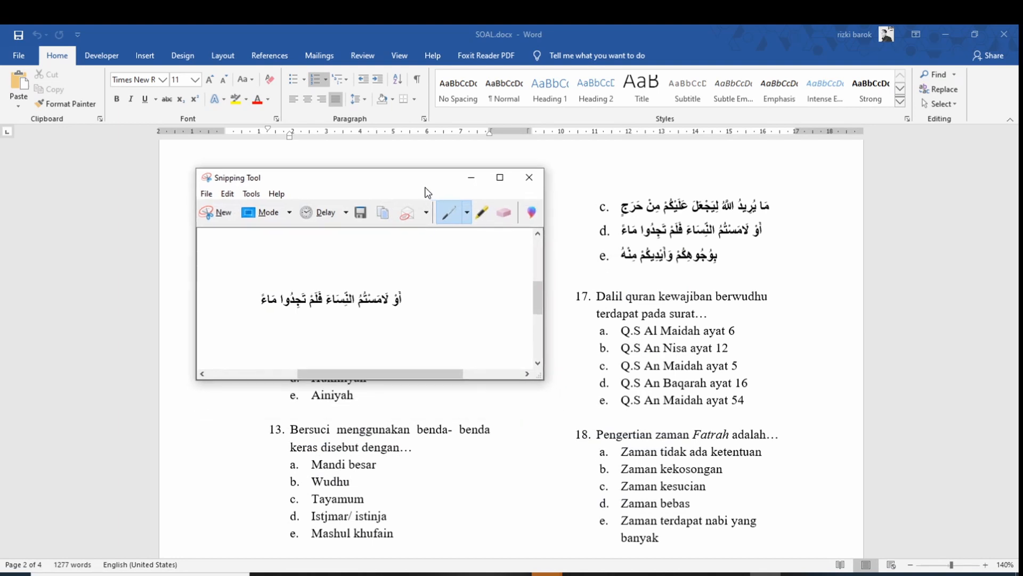
{"action": "left_click", "coordinate": [223, 214]}
{"action": "left_click_drag", "start_coordinate": [617, 241], "coordinate": [723, 265]}
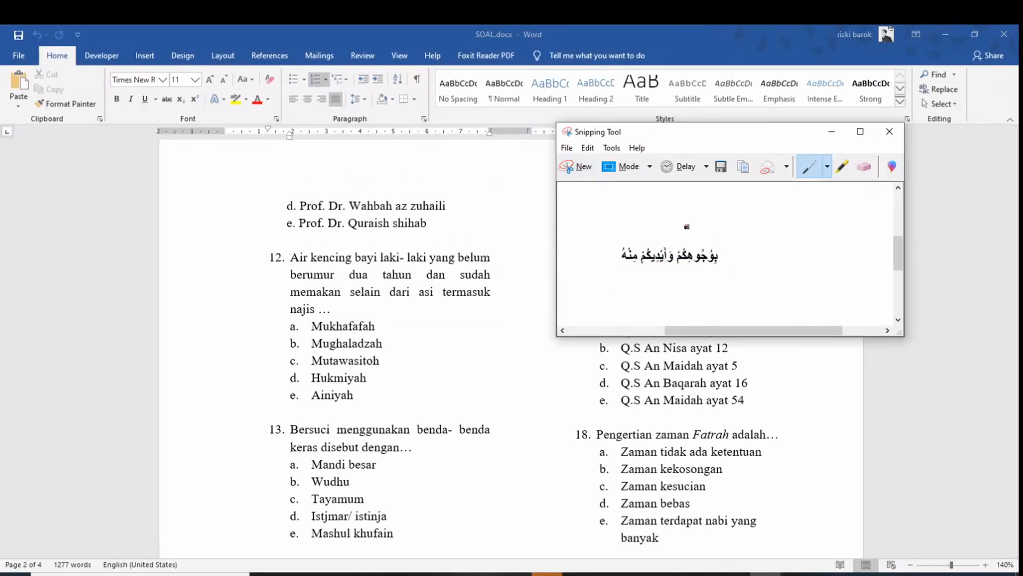
{"action": "left_click", "coordinate": [721, 167]}
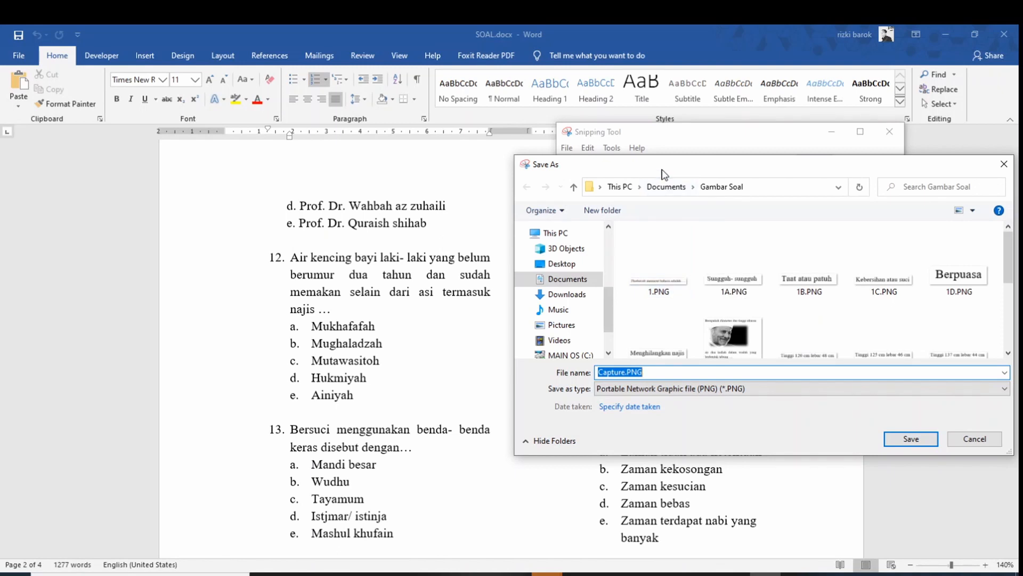
{"action": "left_click_drag", "start_coordinate": [664, 173], "coordinate": [473, 226]}
{"action": "scroll", "coordinate": [621, 351], "scroll_direction": "down", "scroll_amount": 5}
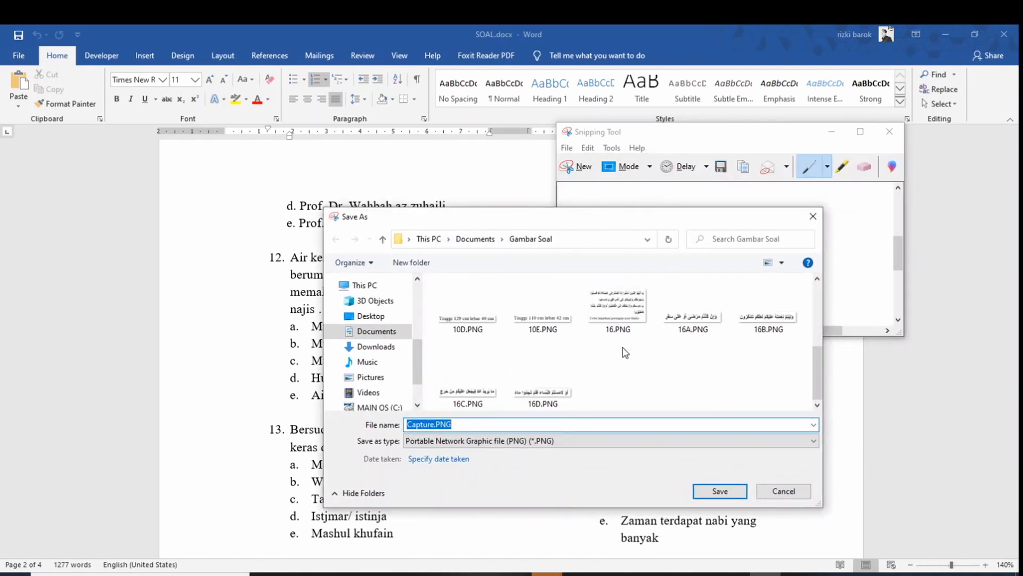
{"action": "left_click", "coordinate": [543, 373]}
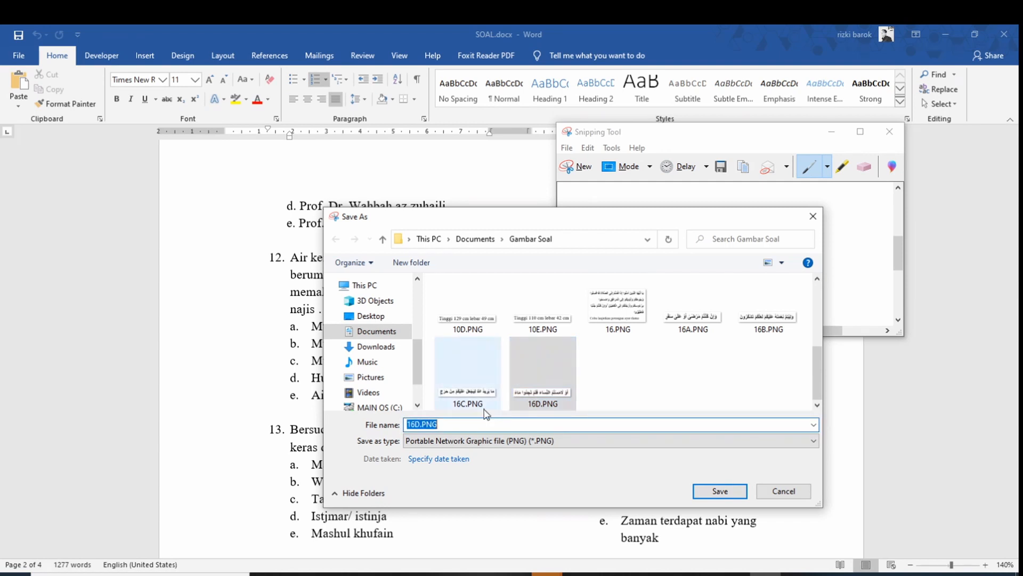
{"action": "left_click", "coordinate": [424, 425]}
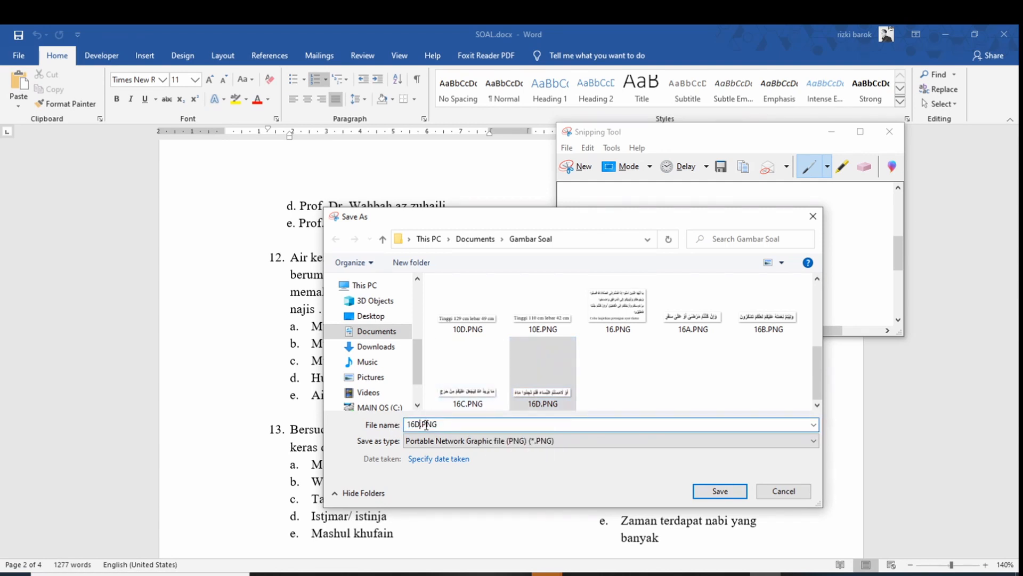
{"action": "key", "text": "BackSpace"}
{"action": "type", "text": "E"}
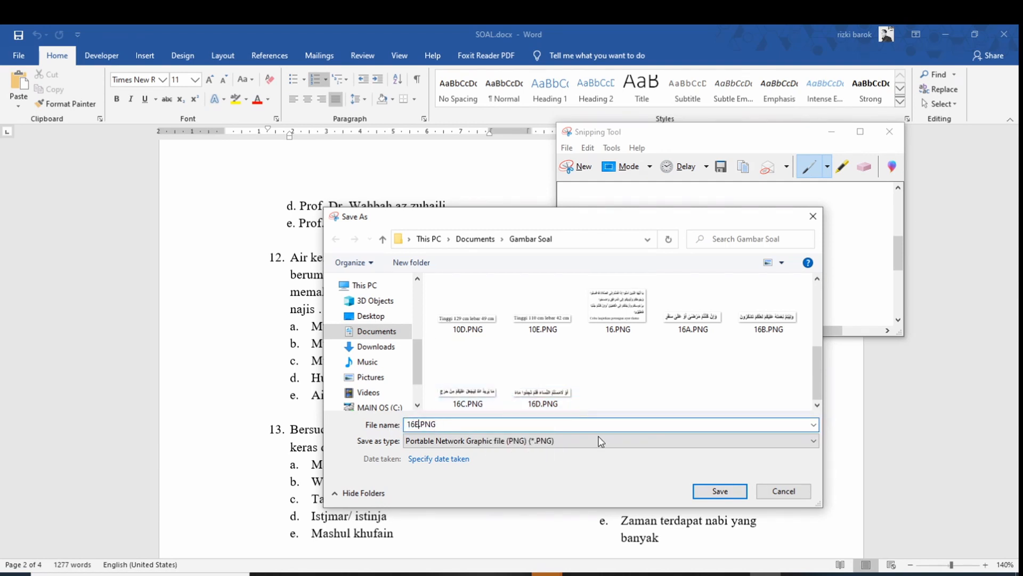
{"action": "left_click", "coordinate": [720, 491]}
{"action": "left_click", "coordinate": [730, 499]}
{"action": "scroll", "coordinate": [724, 432], "scroll_direction": "down", "scroll_amount": 10}
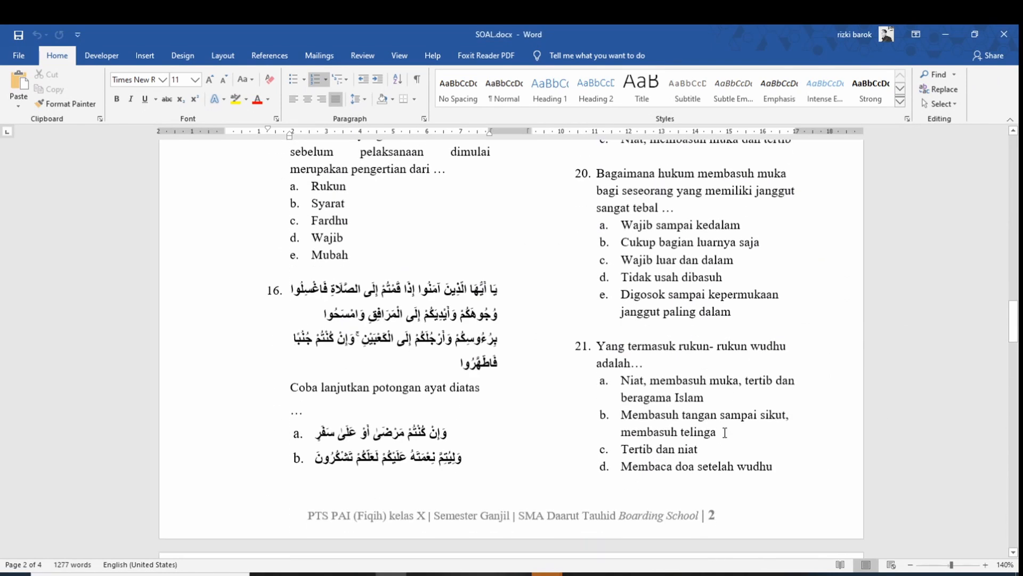
Scroll to page 3 and place the caret in question 28's Arabic hadith line
{"action": "scroll", "coordinate": [725, 432], "scroll_direction": "down", "scroll_amount": 10}
{"action": "scroll", "coordinate": [722, 396], "scroll_direction": "down", "scroll_amount": 1}
{"action": "scroll", "coordinate": [721, 396], "scroll_direction": "down", "scroll_amount": 4}
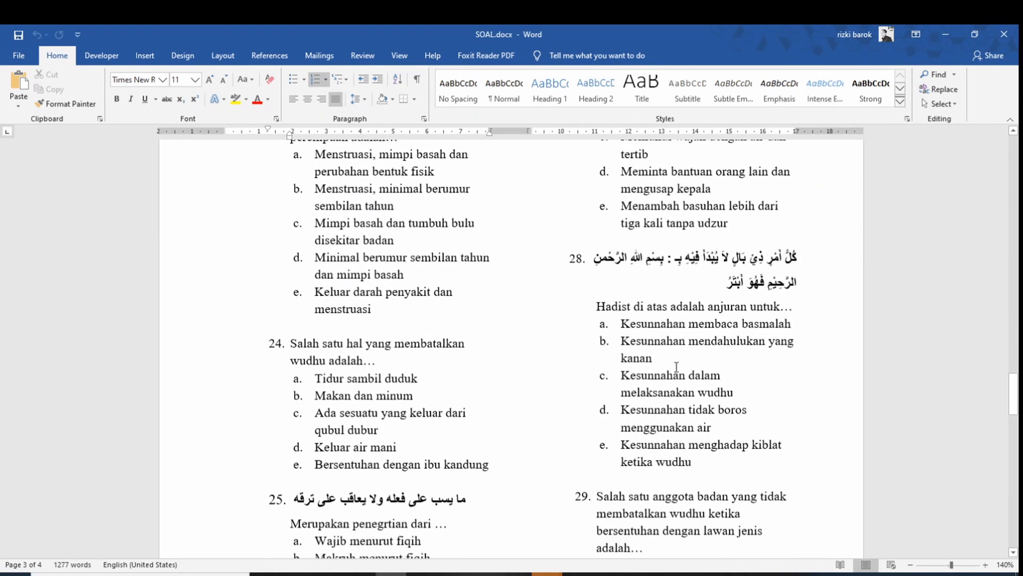
{"action": "scroll", "coordinate": [676, 367], "scroll_direction": "down", "scroll_amount": 3}
{"action": "scroll", "coordinate": [675, 367], "scroll_direction": "up", "scroll_amount": 8}
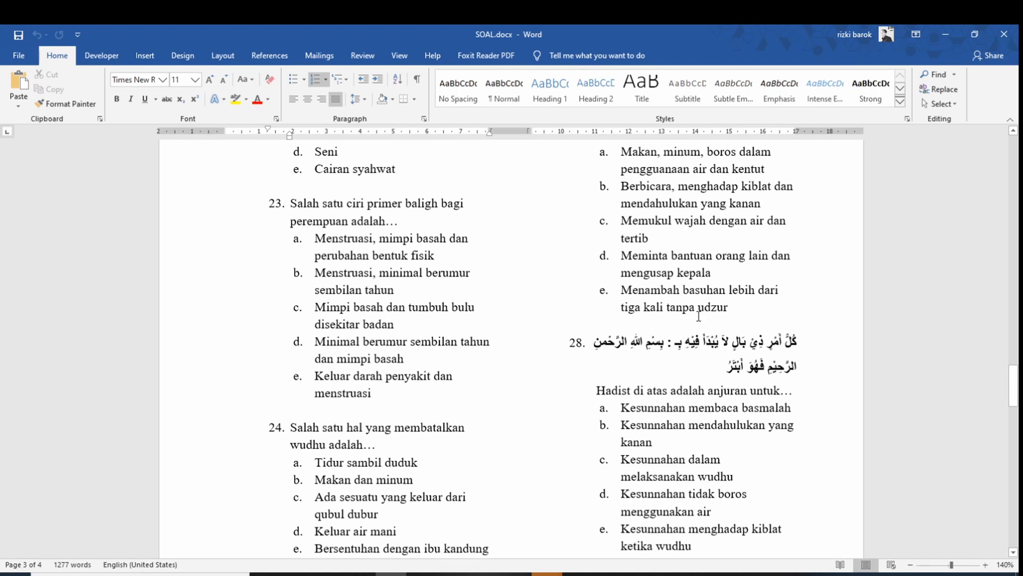
{"action": "left_click", "coordinate": [740, 347]}
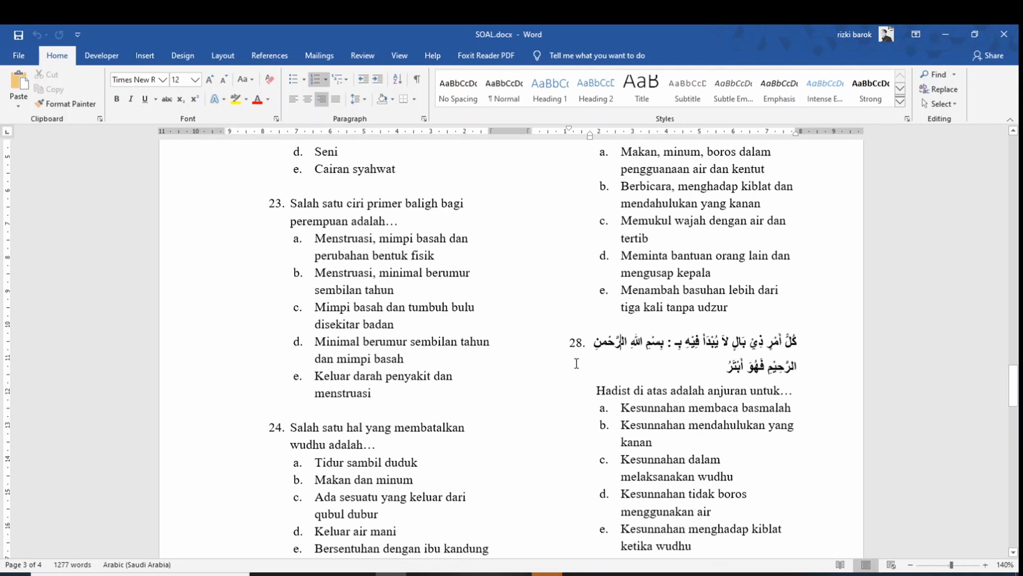
Try the saved-username suggestions on the existing Edubox login page
{"action": "left_click", "coordinate": [516, 574]}
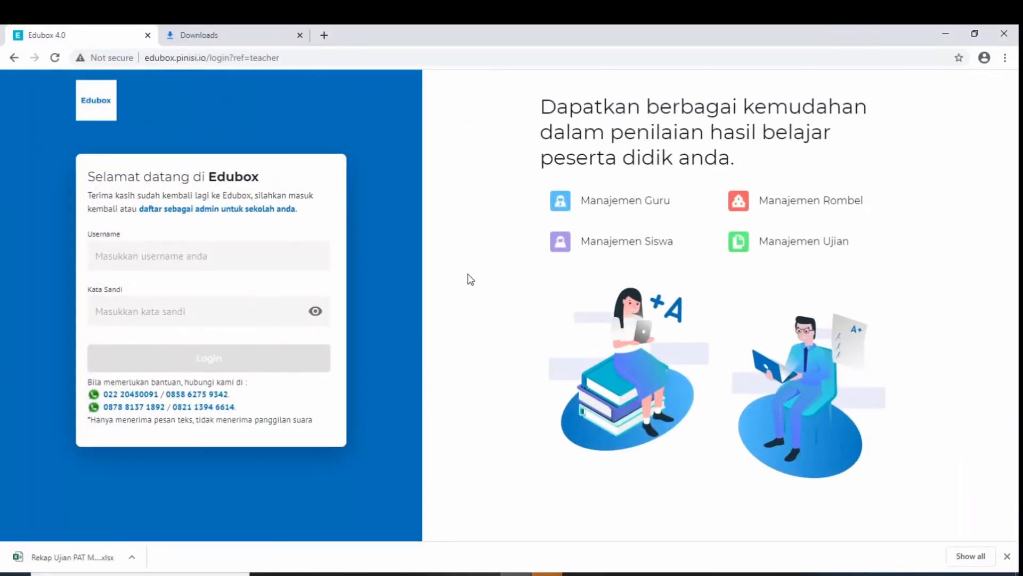
{"action": "left_click", "coordinate": [229, 255]}
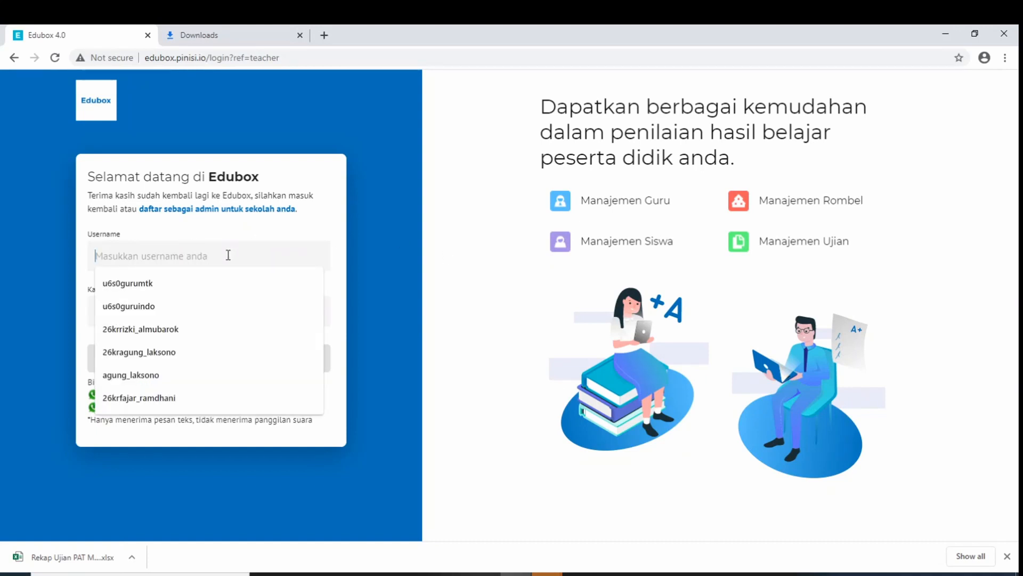
{"action": "left_click", "coordinate": [391, 254]}
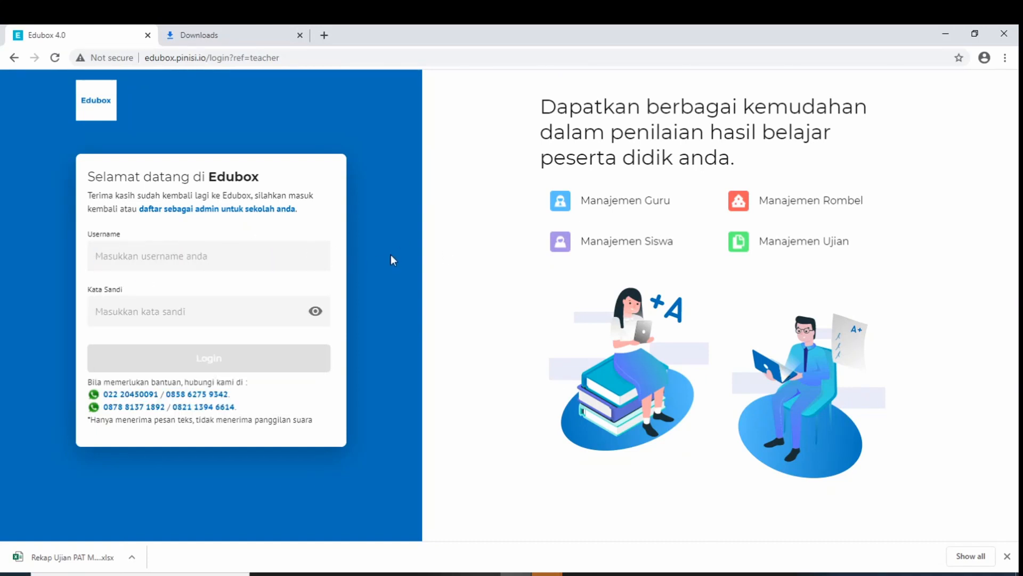
{"action": "left_click", "coordinate": [289, 255]}
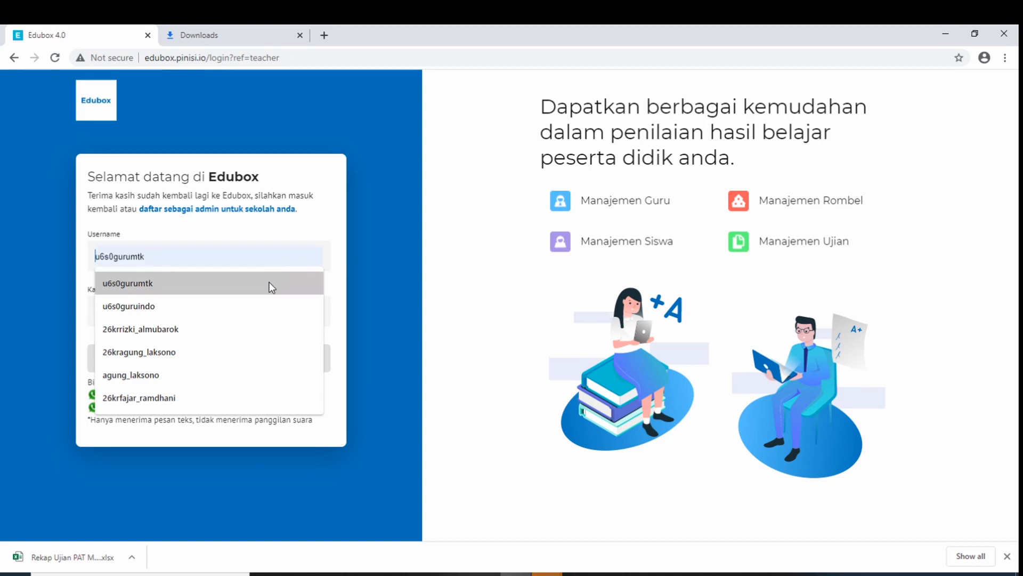
{"action": "left_click", "coordinate": [340, 144]}
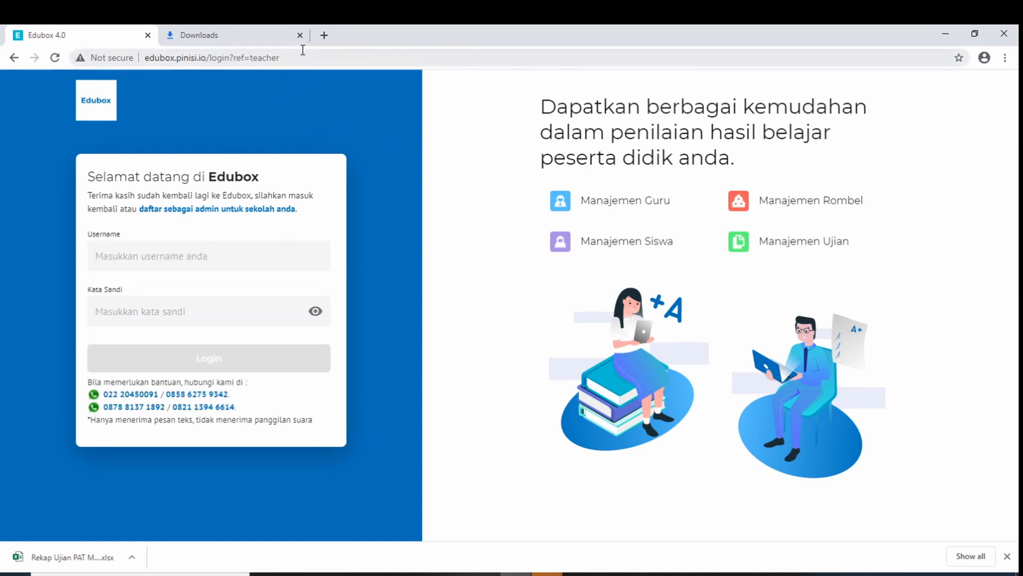
Open edubox.pinisi.io in a new tab and log in with a saved teacher username and password
{"action": "left_click", "coordinate": [324, 35]}
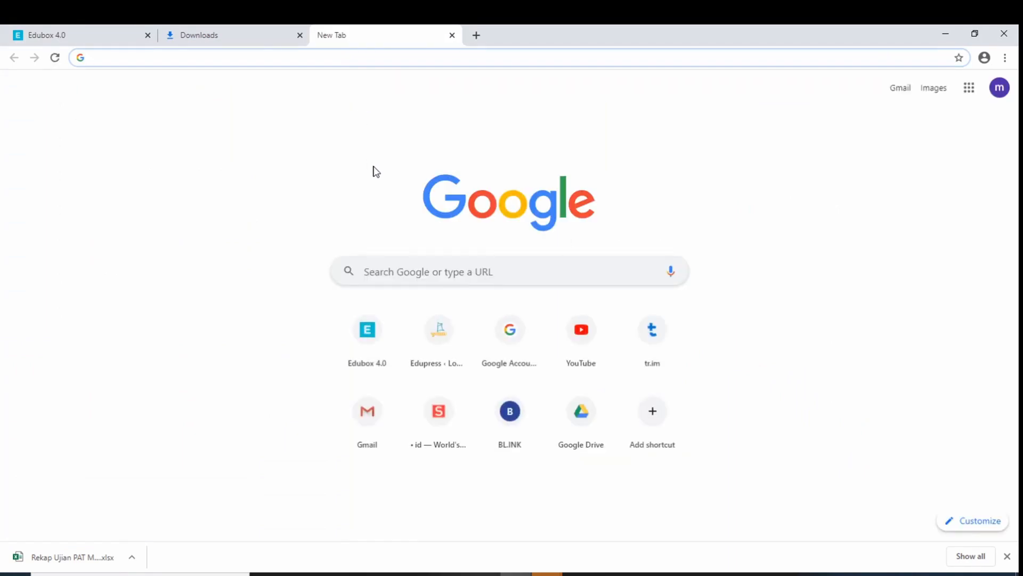
{"action": "type", "text": "edubo"}
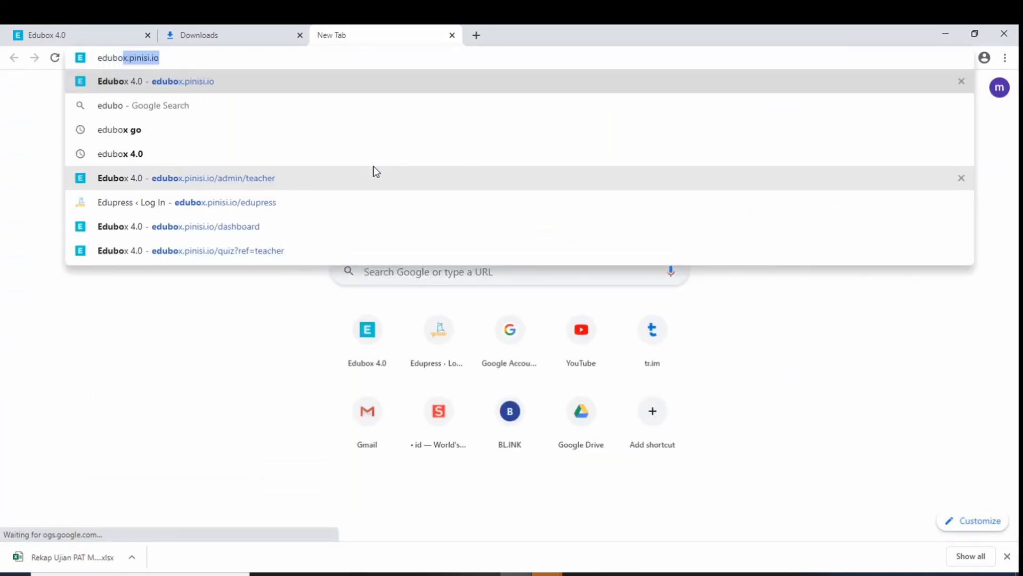
{"action": "type", "text": "x.pin"}
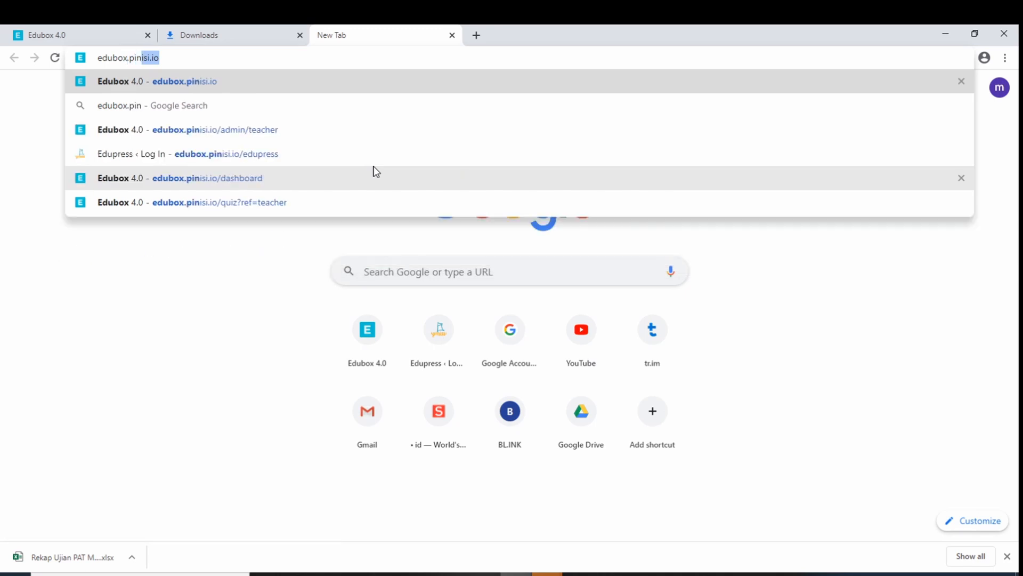
{"action": "type", "text": "isi.io"}
{"action": "key", "text": "Return"}
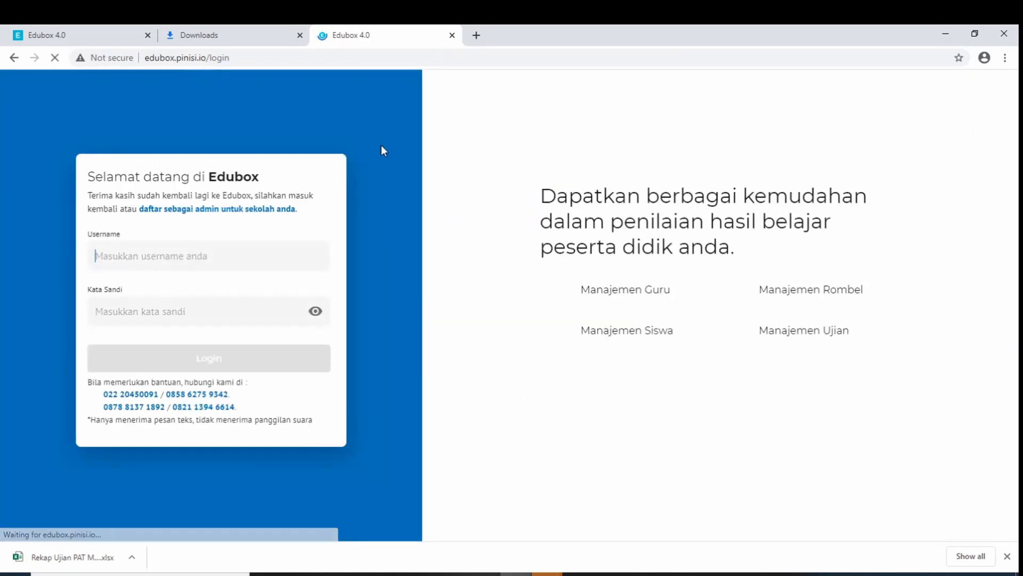
{"action": "left_click", "coordinate": [222, 258]}
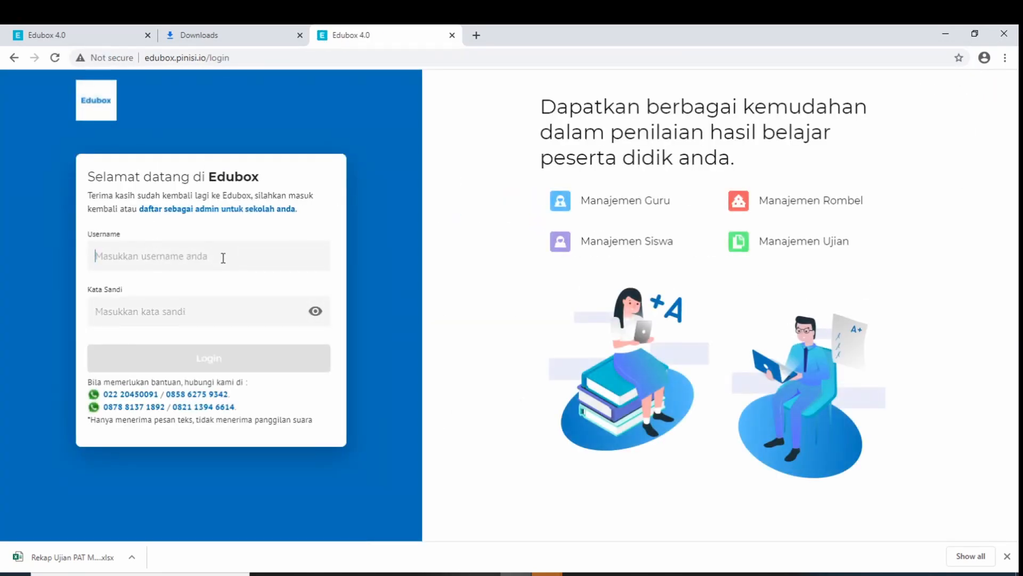
{"action": "left_click", "coordinate": [223, 258]}
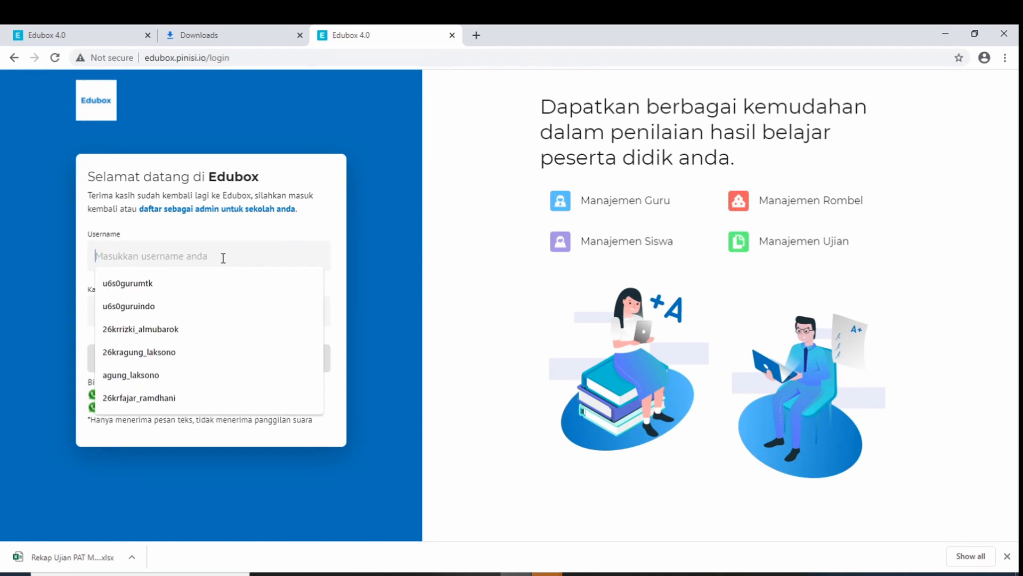
{"action": "left_click", "coordinate": [224, 306]}
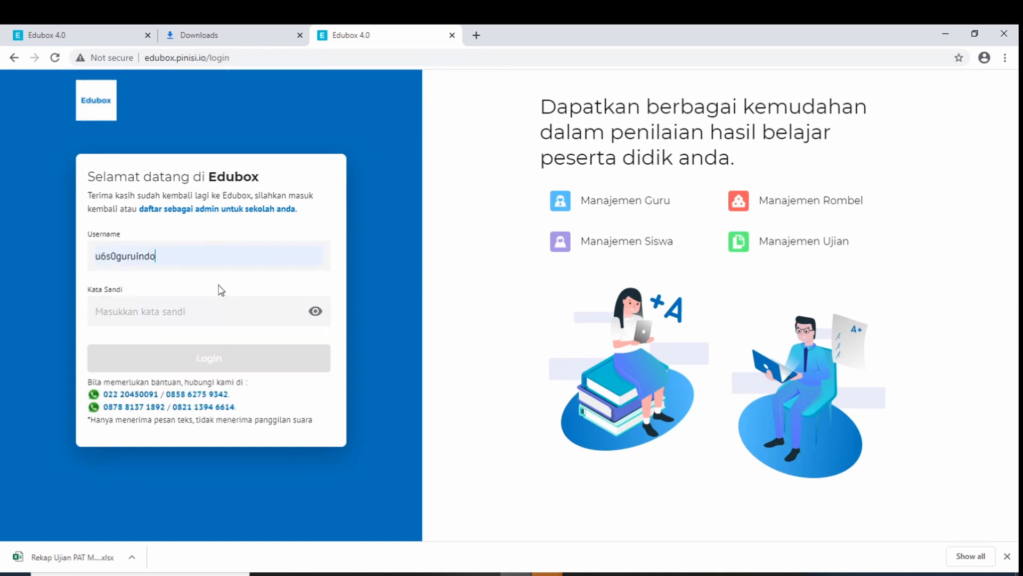
{"action": "left_click", "coordinate": [217, 307]}
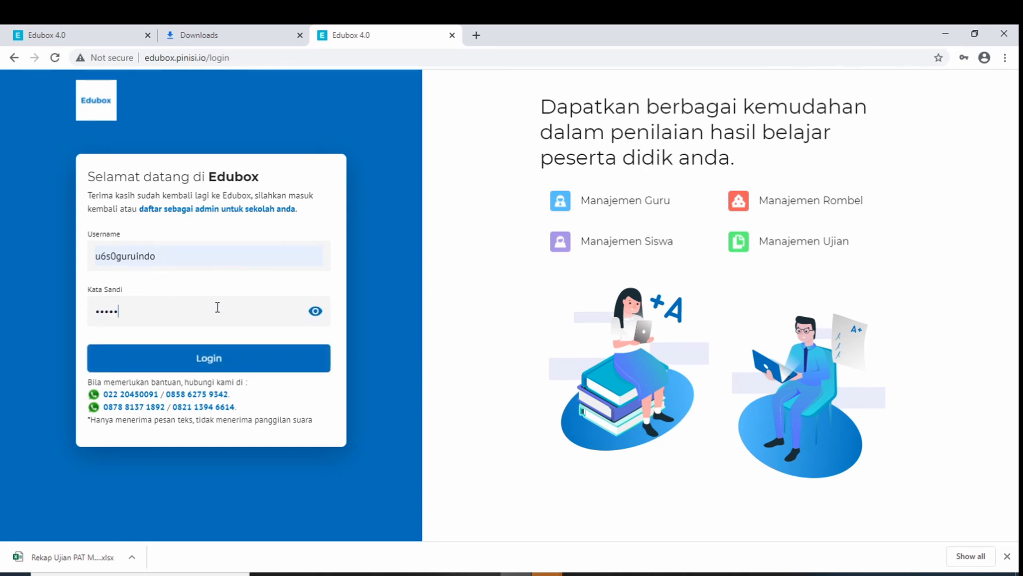
{"action": "left_click", "coordinate": [241, 368]}
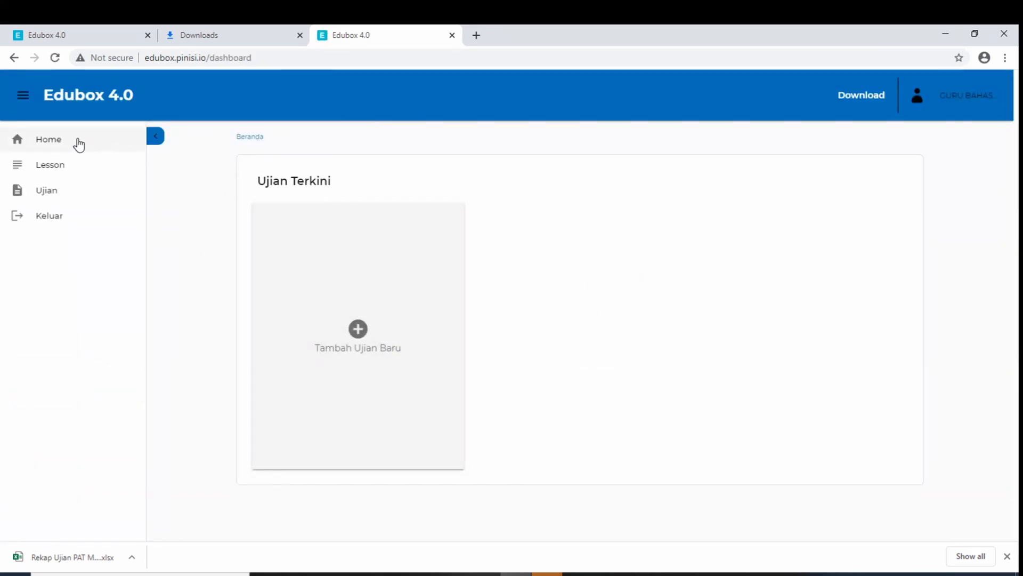
Go to Ujian in the sidebar and start a new exam with Tambah Ujian
{"action": "left_click", "coordinate": [59, 199]}
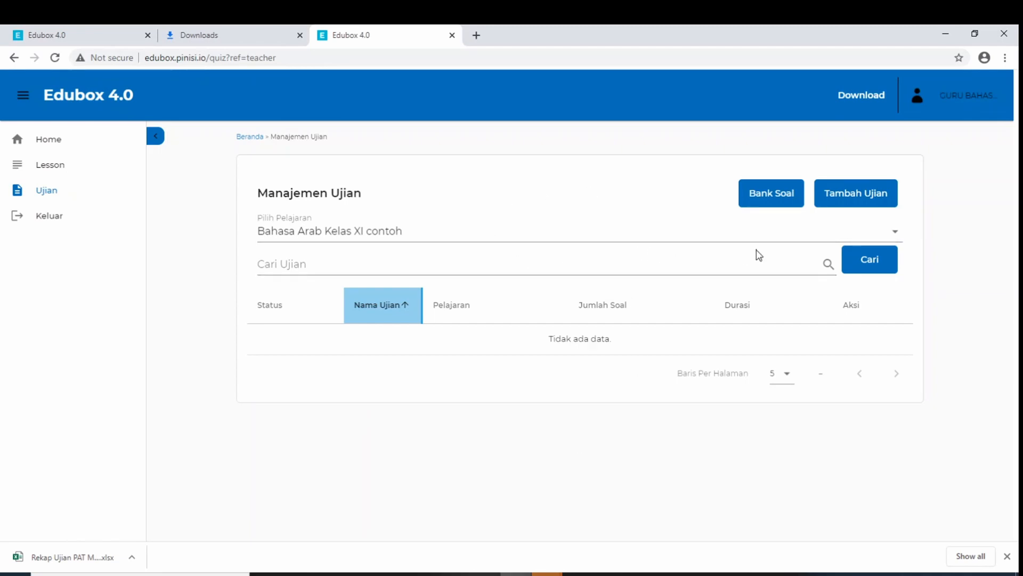
{"action": "left_click", "coordinate": [843, 200]}
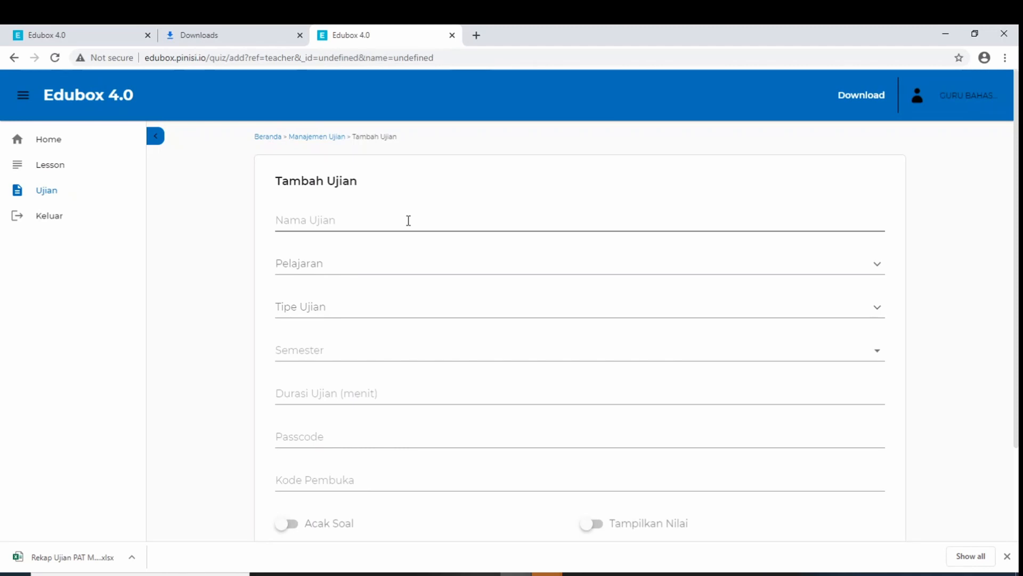
Enter 'Bahasa Arab Kelas XI' as Nama Ujian and choose the subject Bahasa Arab Kelas XI contoh
{"action": "left_click", "coordinate": [408, 220]}
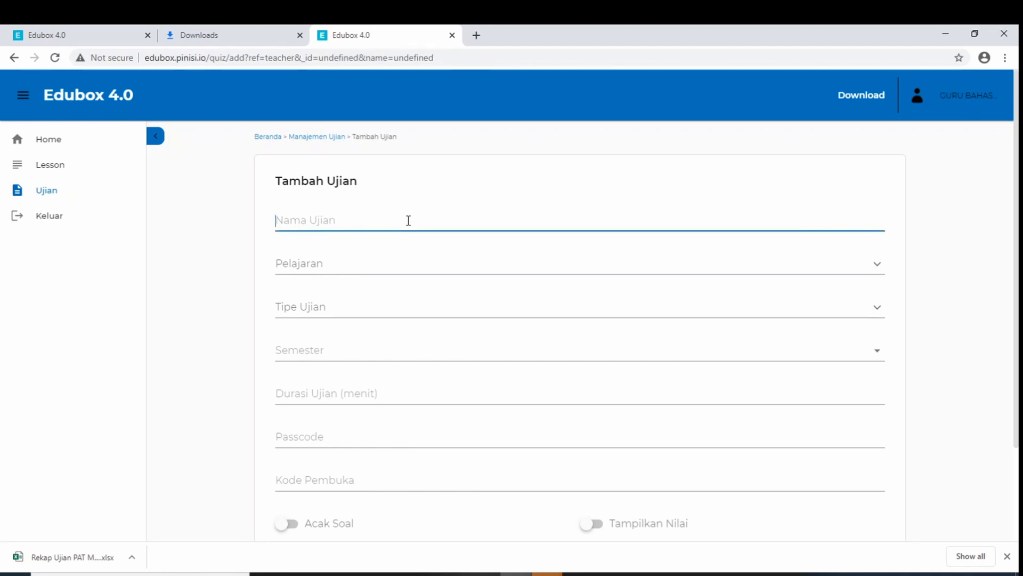
{"action": "type", "text": "Bahasa Arab Kelas XI"}
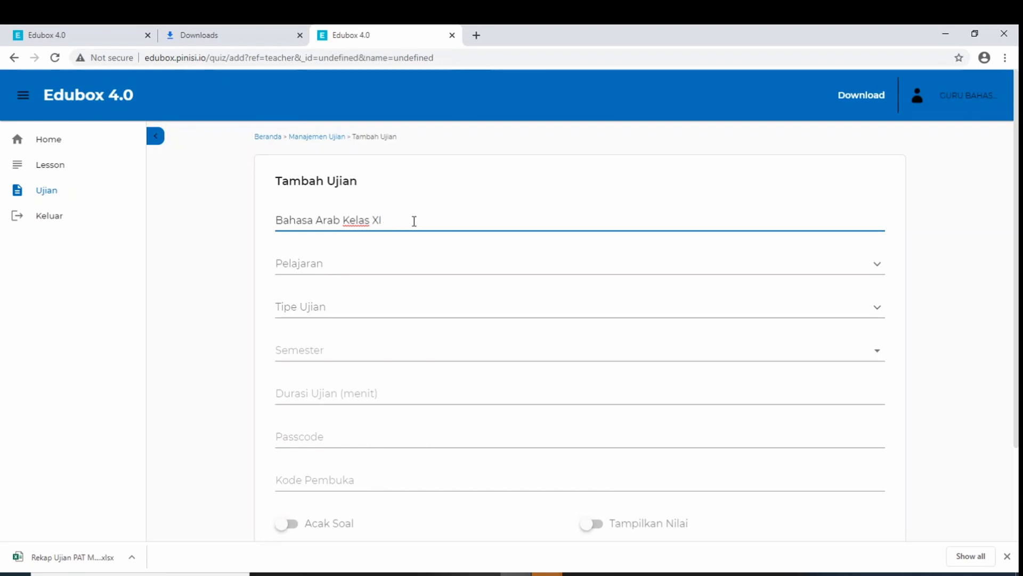
{"action": "left_click", "coordinate": [404, 261]}
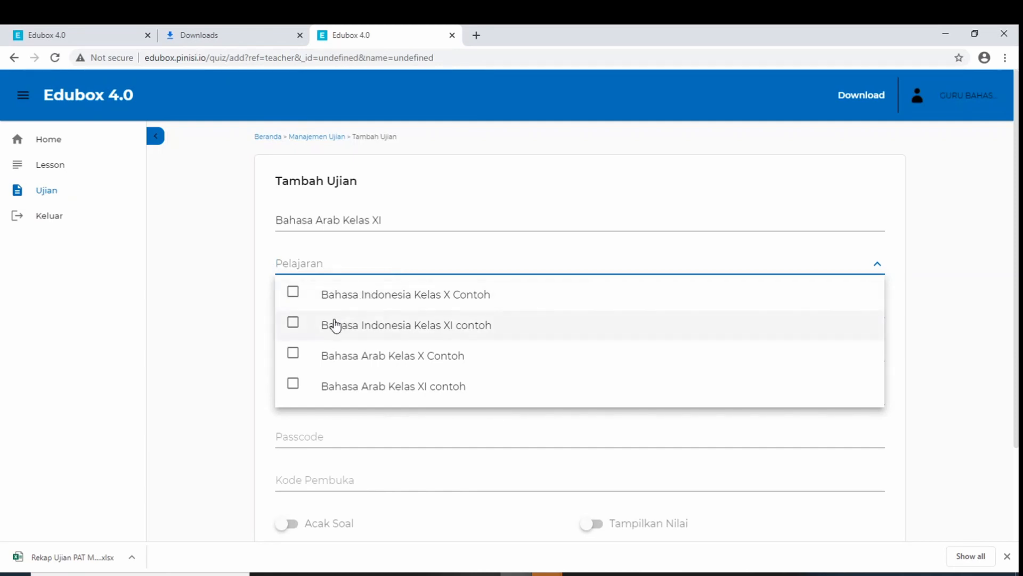
{"action": "left_click", "coordinate": [293, 388]}
{"action": "left_click", "coordinate": [203, 298]}
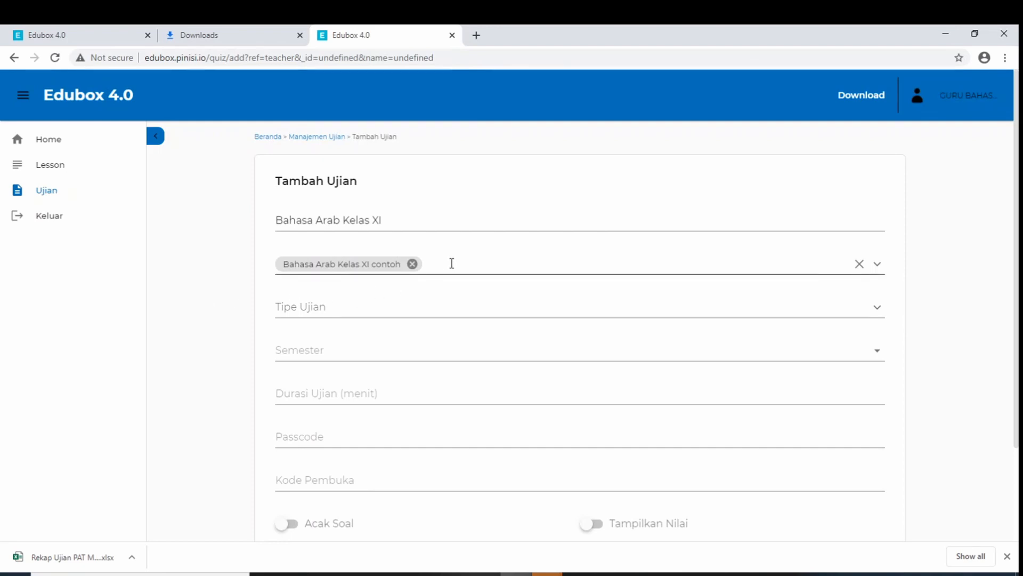
{"action": "left_click", "coordinate": [478, 263]}
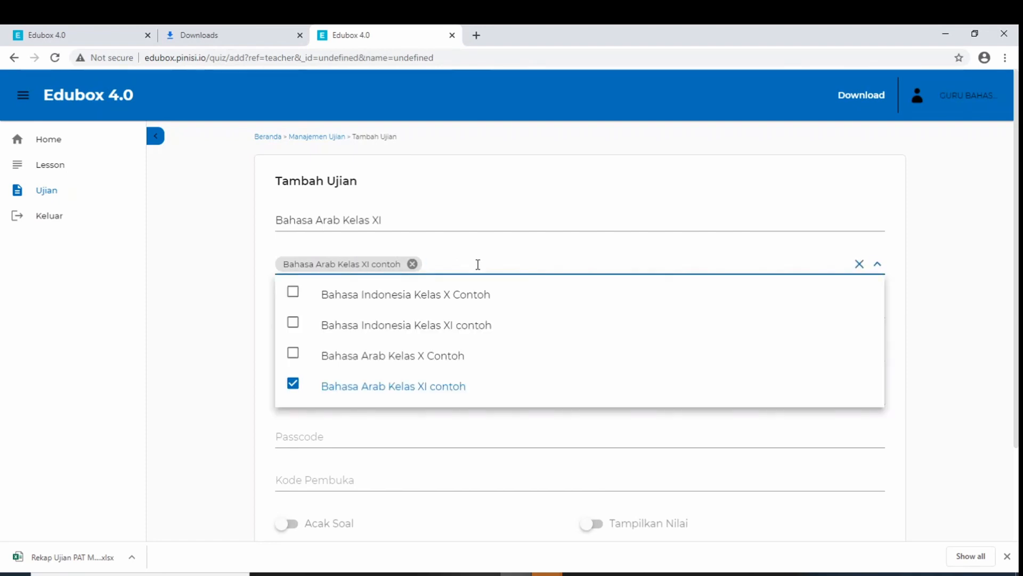
{"action": "left_click", "coordinate": [208, 261]}
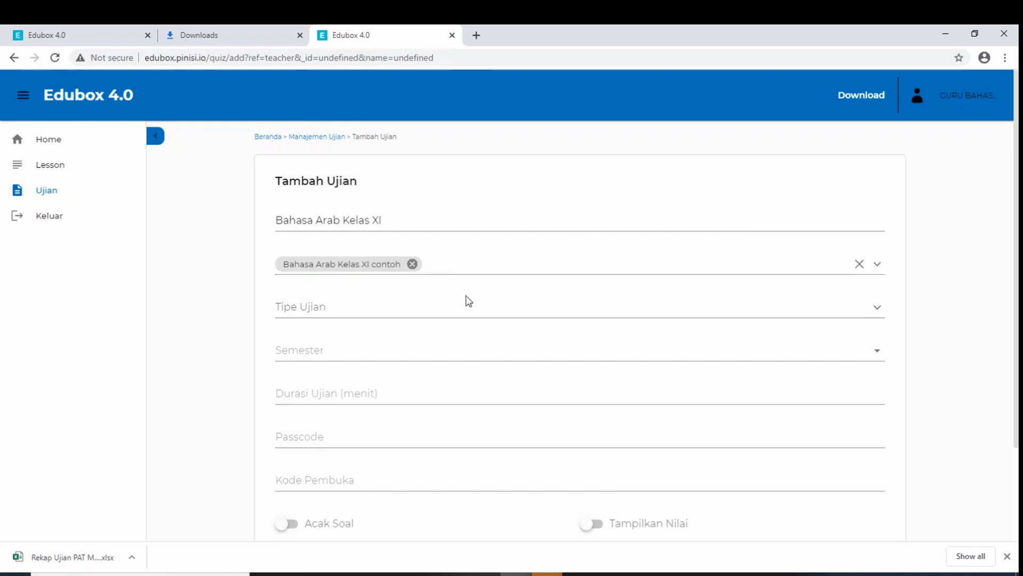
Set exam type Penilaian Akhir Tahun (PAT), semester 2 and duration 90 minutes
{"action": "left_click", "coordinate": [451, 306]}
{"action": "scroll", "coordinate": [468, 370], "scroll_direction": "down", "scroll_amount": 3}
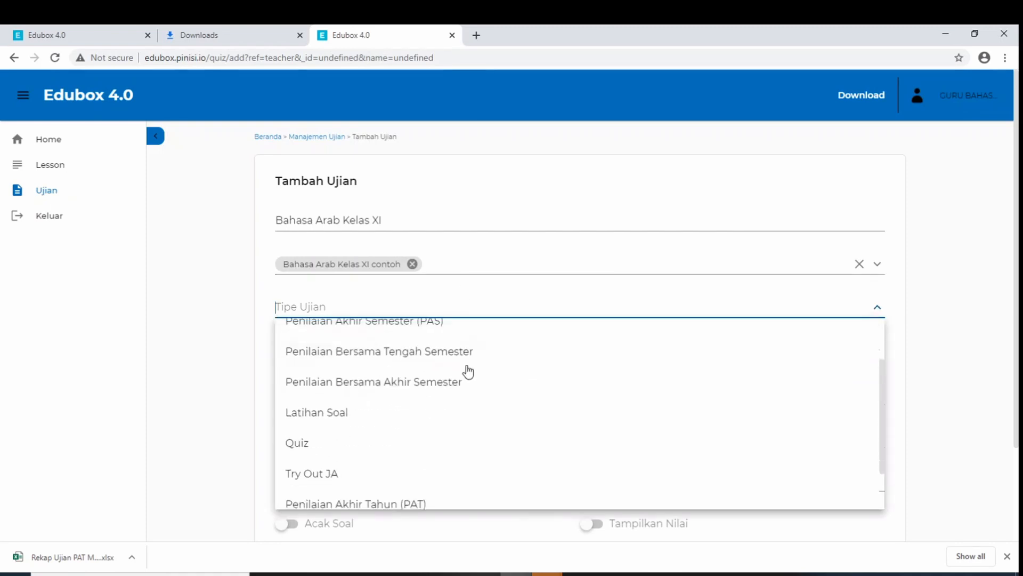
{"action": "scroll", "coordinate": [488, 437], "scroll_direction": "up", "scroll_amount": 3}
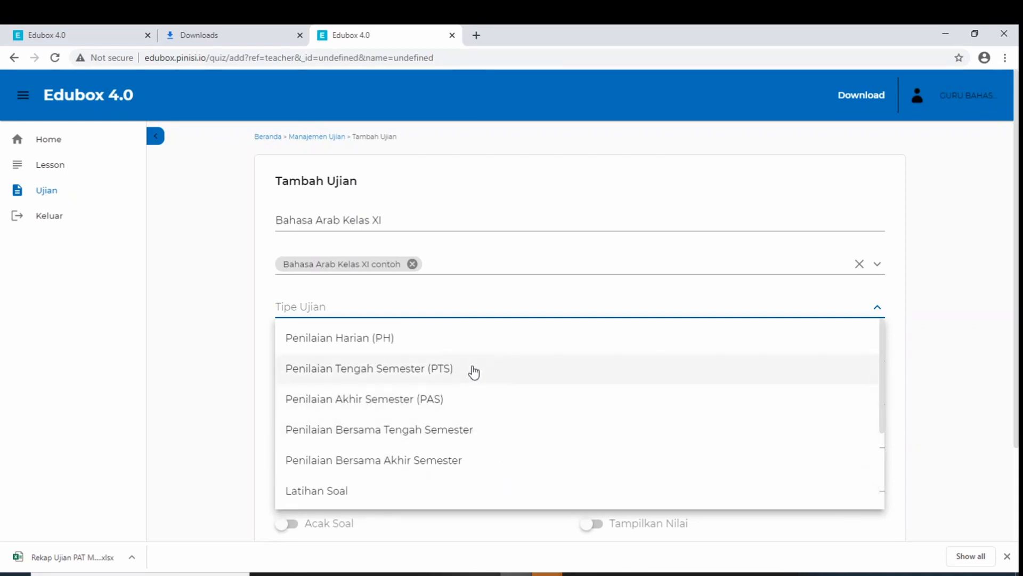
{"action": "scroll", "coordinate": [512, 389], "scroll_direction": "down", "scroll_amount": 3}
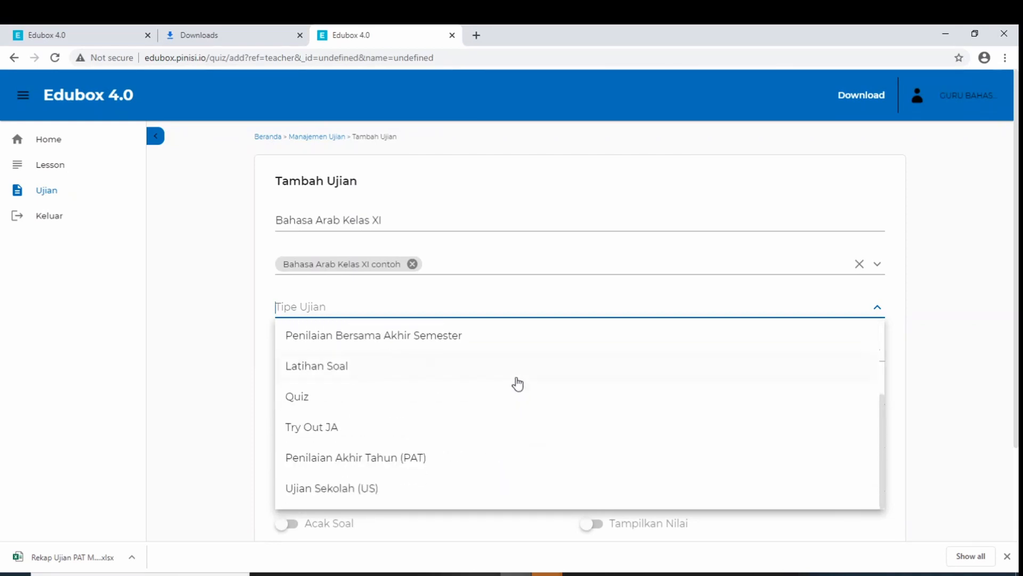
{"action": "left_click", "coordinate": [474, 457]}
{"action": "left_click", "coordinate": [361, 353]}
{"action": "left_click", "coordinate": [362, 388]}
{"action": "left_click", "coordinate": [443, 392]}
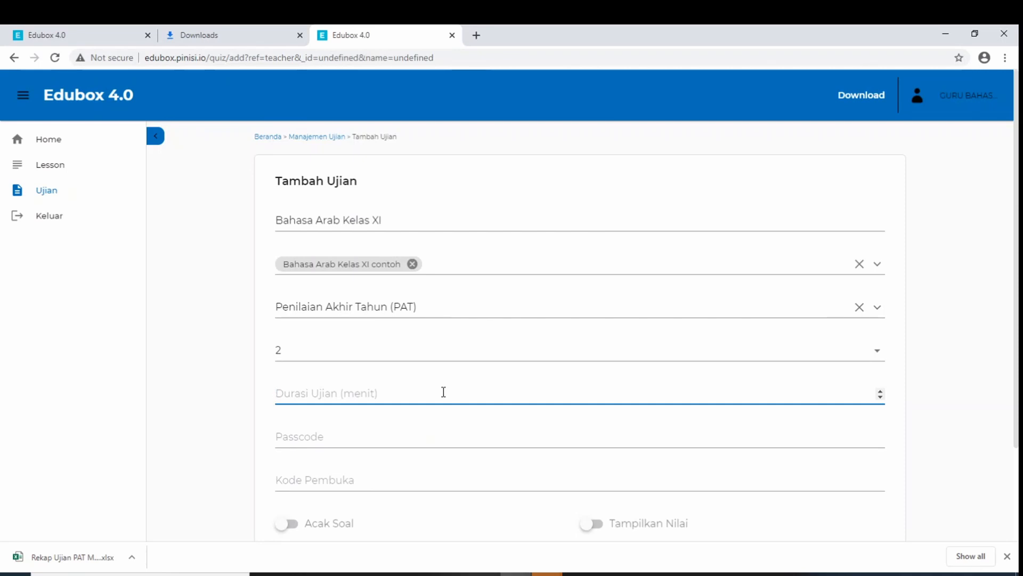
{"action": "type", "text": "90"}
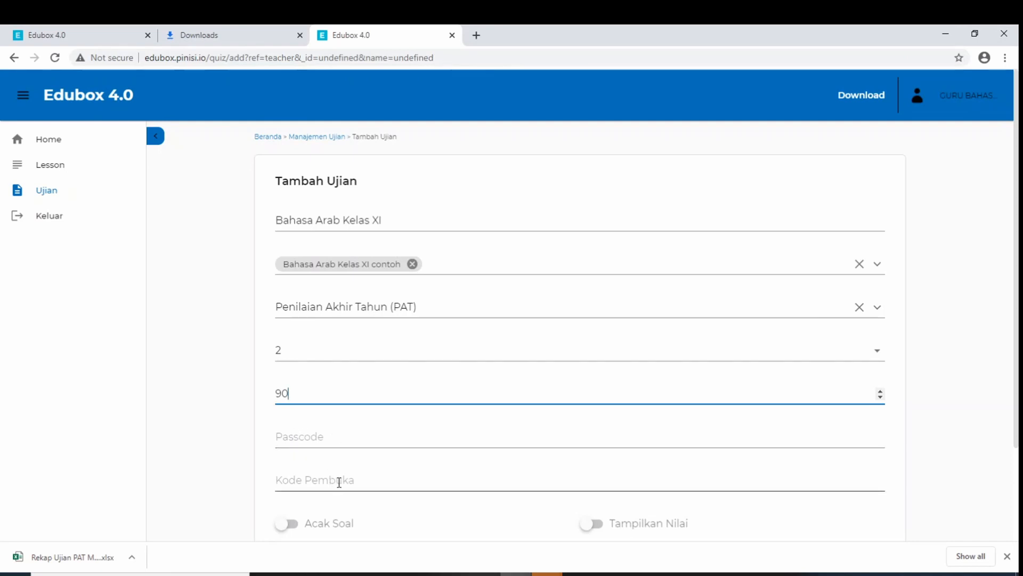
Fill in the exam's Passcode and Kode Pembuka fields
{"action": "left_click", "coordinate": [344, 438]}
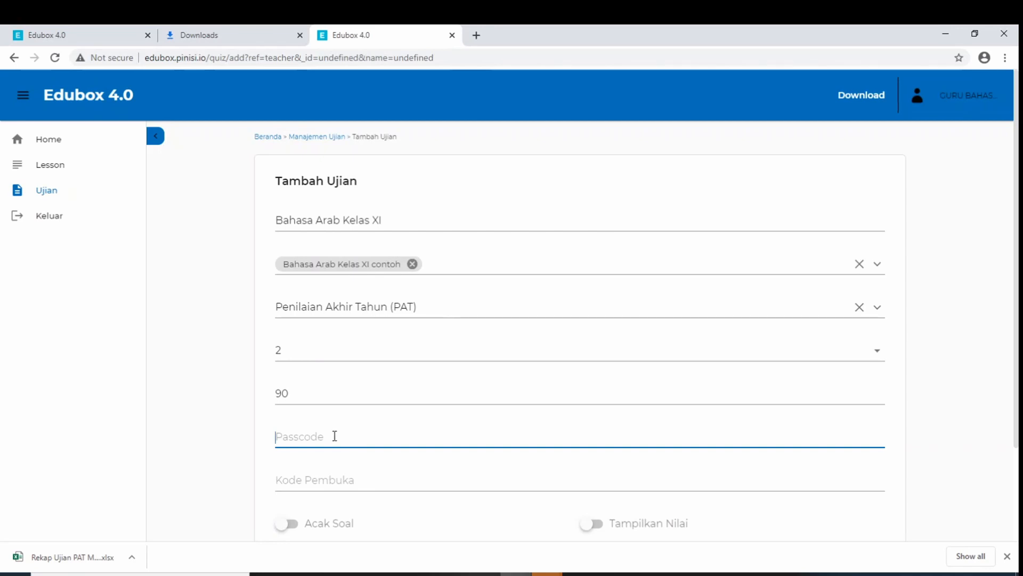
{"action": "left_click_drag", "start_coordinate": [303, 435], "coordinate": [275, 437]}
{"action": "left_click", "coordinate": [326, 437]}
{"action": "left_click", "coordinate": [341, 480]}
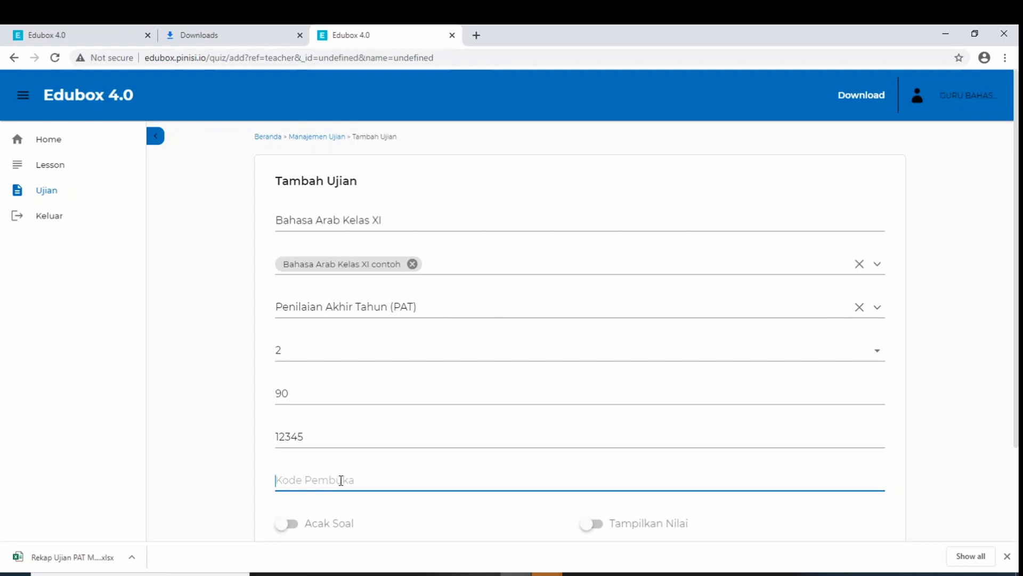
{"action": "scroll", "coordinate": [320, 445], "scroll_direction": "down", "scroll_amount": 2}
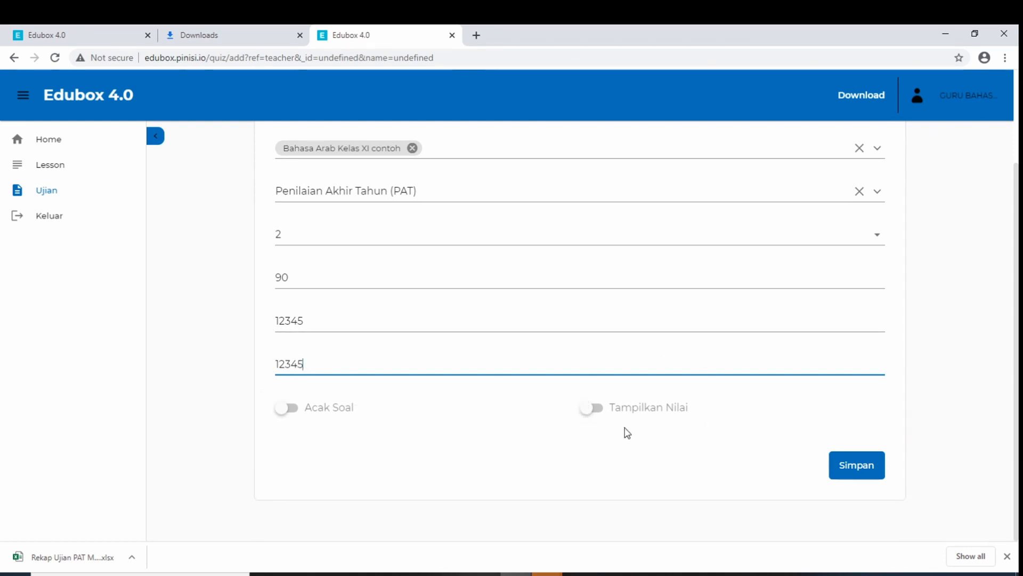
Turn on Acak Soal with score display left off, save the exam, and return to the list
{"action": "left_click", "coordinate": [602, 414]}
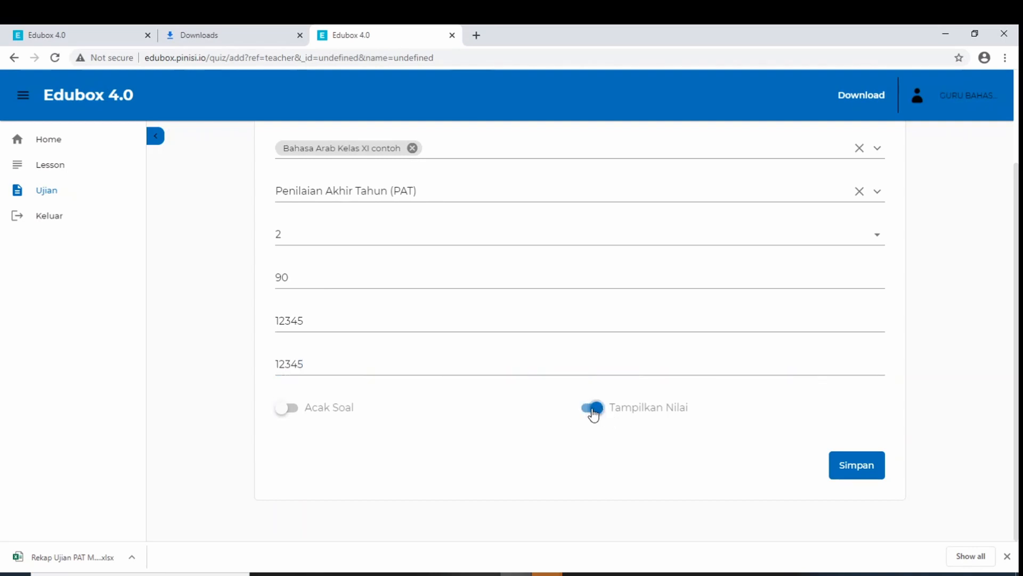
{"action": "left_click", "coordinate": [591, 414]}
{"action": "scroll", "coordinate": [353, 443], "scroll_direction": "up", "scroll_amount": 2}
{"action": "scroll", "coordinate": [354, 436], "scroll_direction": "down", "scroll_amount": 3}
{"action": "left_click", "coordinate": [297, 414]}
{"action": "scroll", "coordinate": [437, 399], "scroll_direction": "up", "scroll_amount": 3}
{"action": "scroll", "coordinate": [437, 398], "scroll_direction": "down", "scroll_amount": 2}
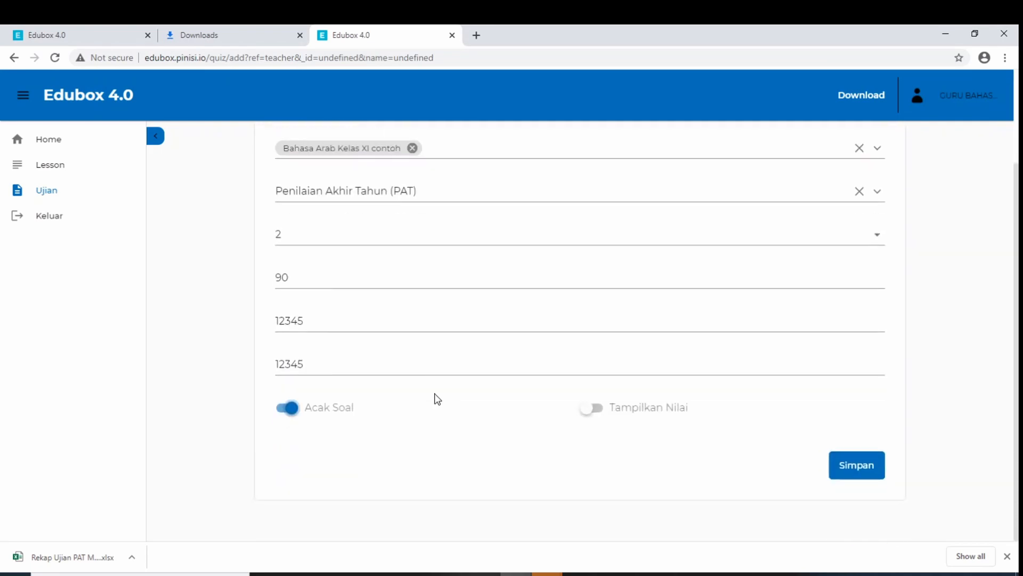
{"action": "left_click", "coordinate": [864, 468]}
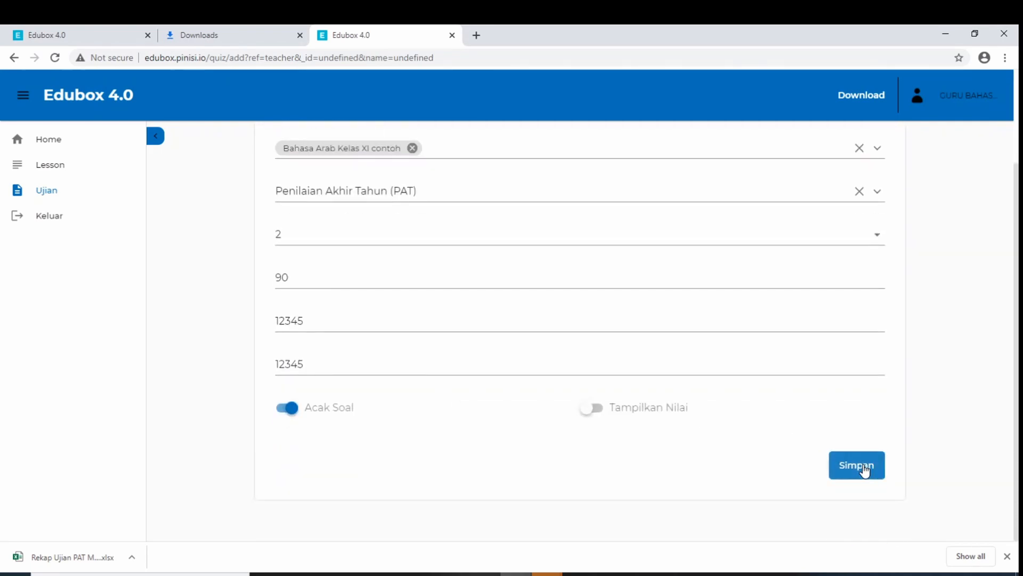
{"action": "left_click", "coordinate": [604, 343]}
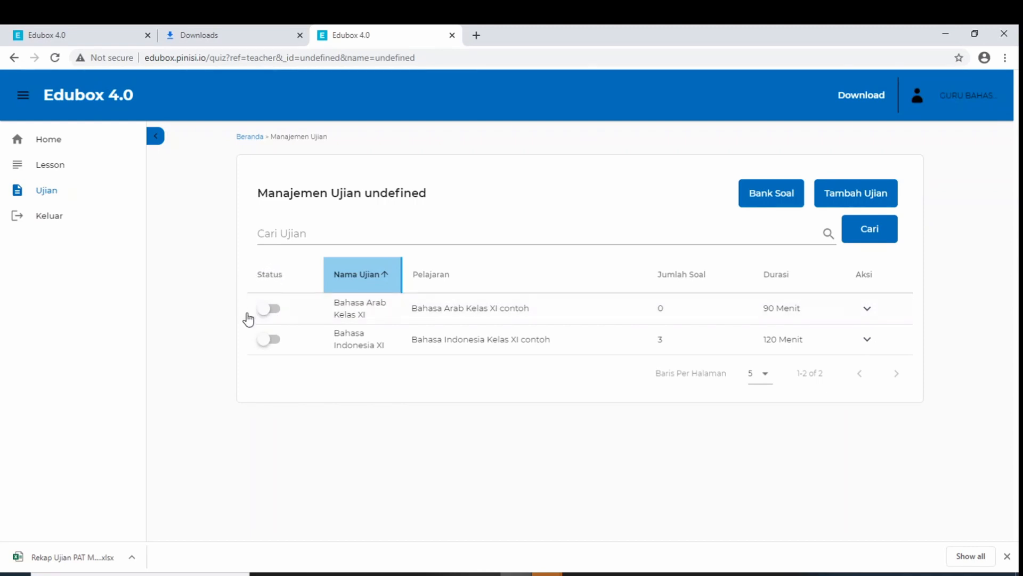
Switch the Bahasa Arab Kelas XI exam's status off and open its Daftar Pertanyaan
{"action": "left_click", "coordinate": [275, 308]}
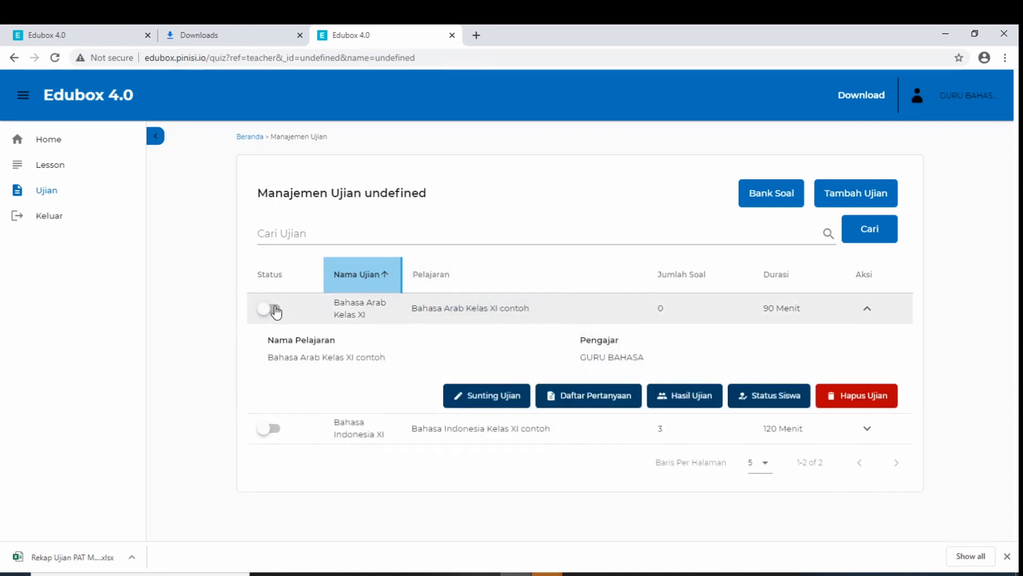
{"action": "left_click", "coordinate": [275, 308]}
{"action": "left_click", "coordinate": [275, 309]}
{"action": "left_click", "coordinate": [275, 309]}
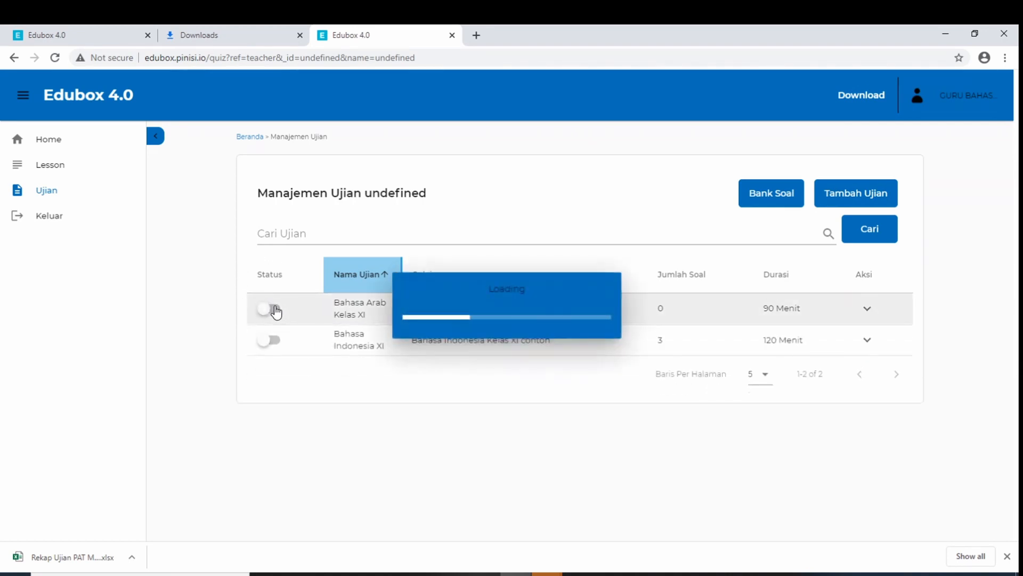
{"action": "left_click", "coordinate": [275, 310]}
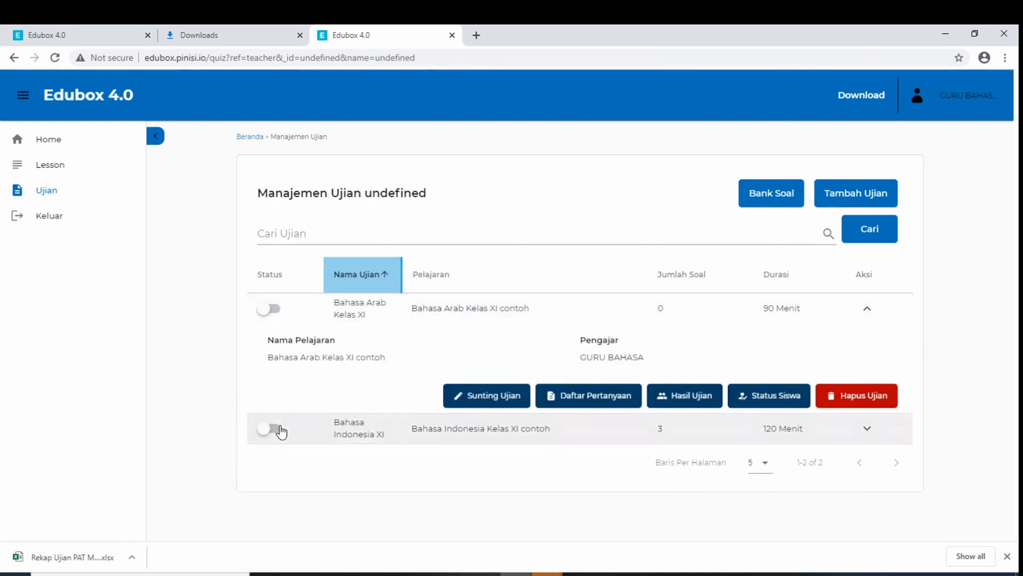
{"action": "left_click", "coordinate": [282, 429]}
{"action": "left_click", "coordinate": [276, 429]}
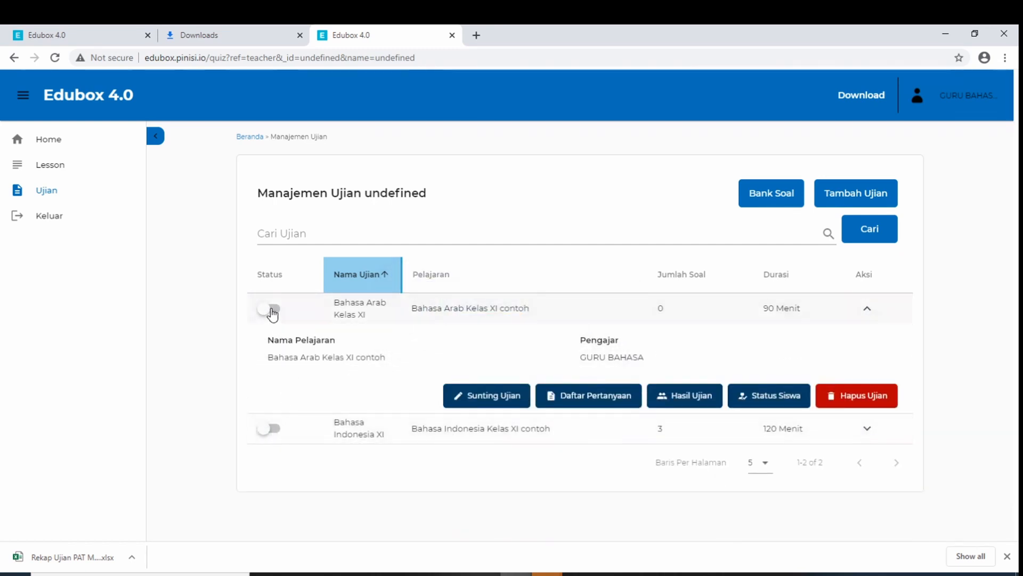
{"action": "left_click", "coordinate": [270, 308]}
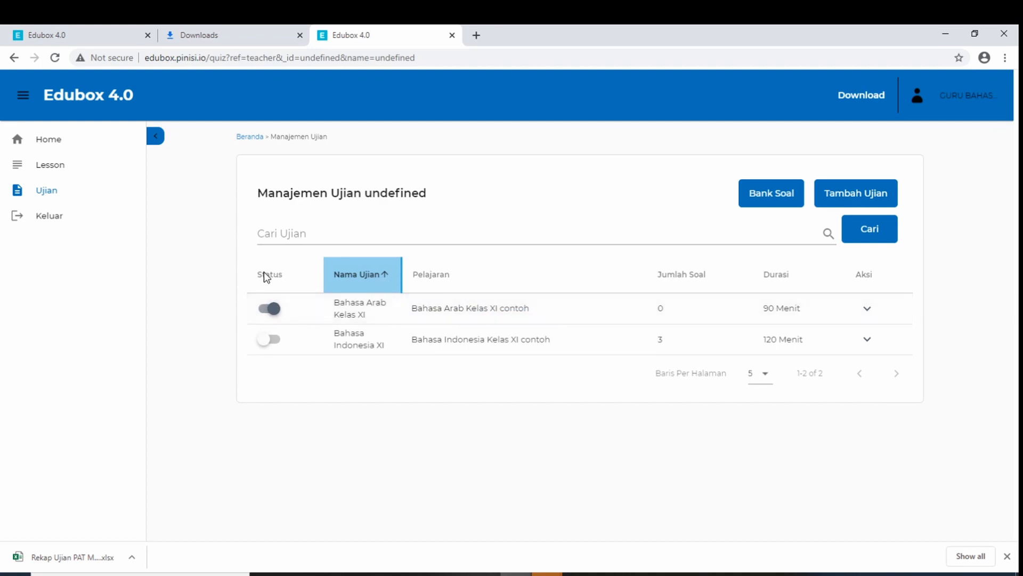
{"action": "left_click", "coordinate": [268, 309]}
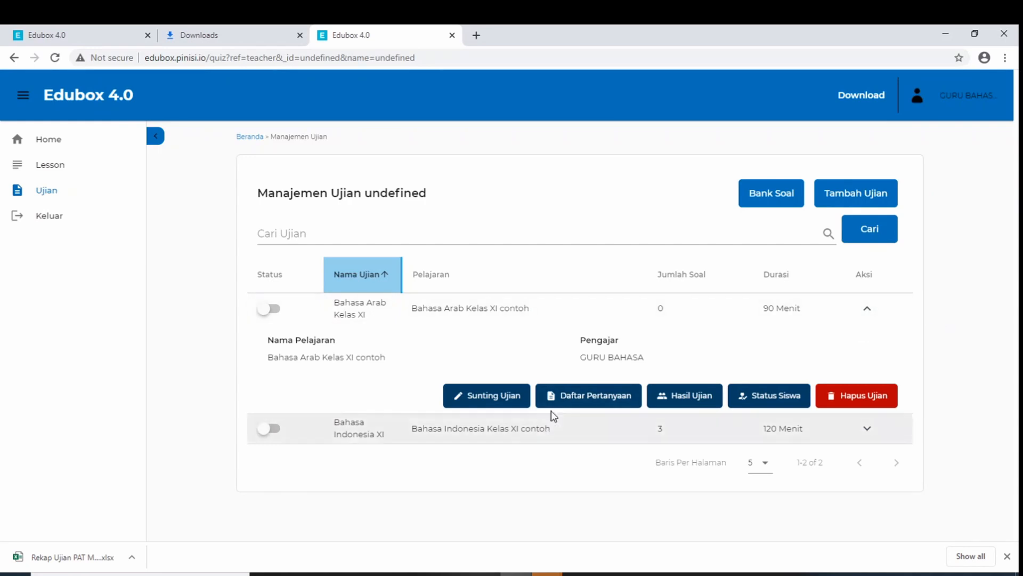
{"action": "left_click", "coordinate": [568, 403]}
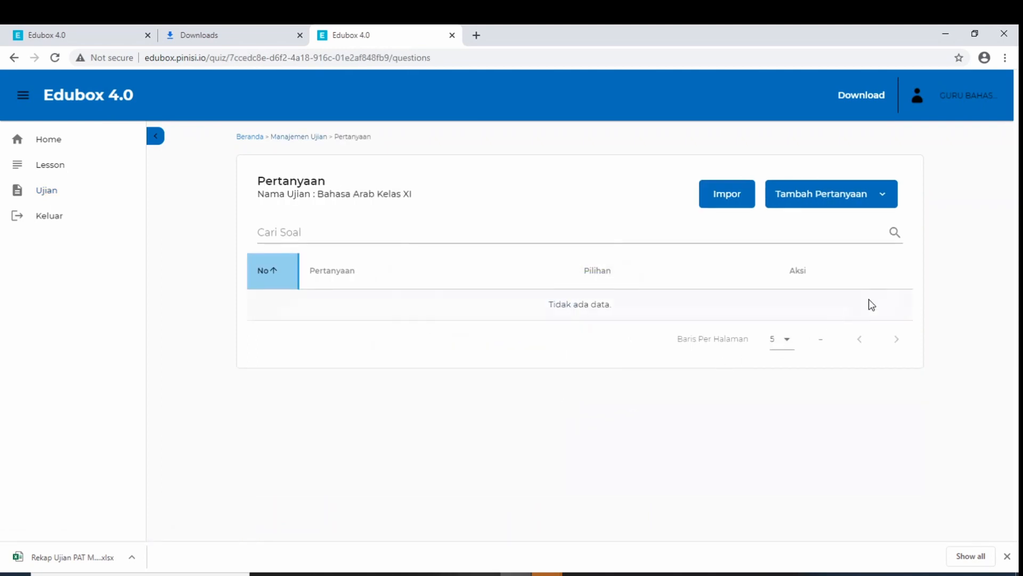
Start a manual question with type Pilihan Ganda, Tingkat 11 and difficulty Aplikasi, then focus Nomor KD
{"action": "left_click", "coordinate": [886, 197]}
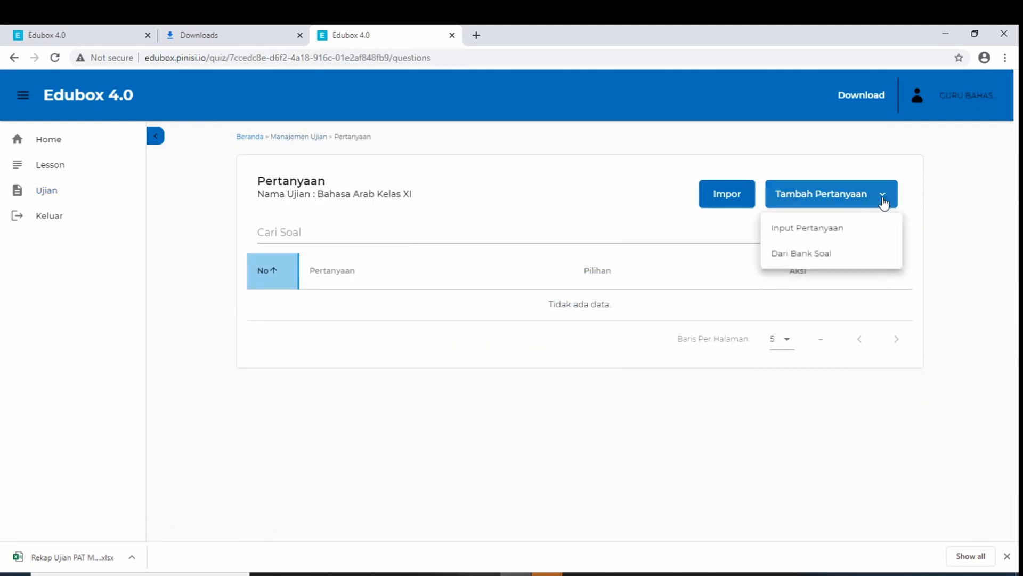
{"action": "left_click", "coordinate": [831, 233]}
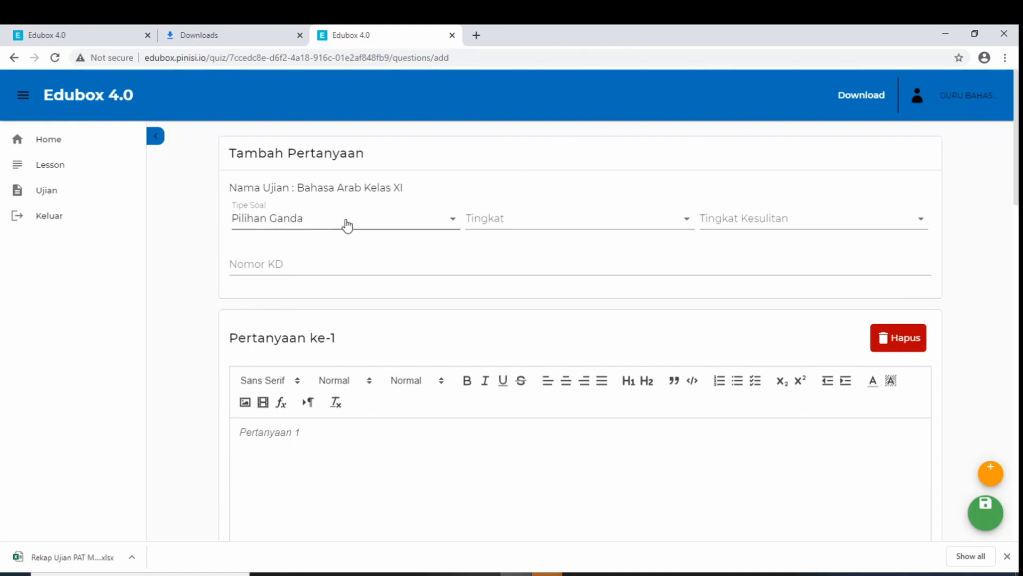
{"action": "left_click", "coordinate": [299, 219]}
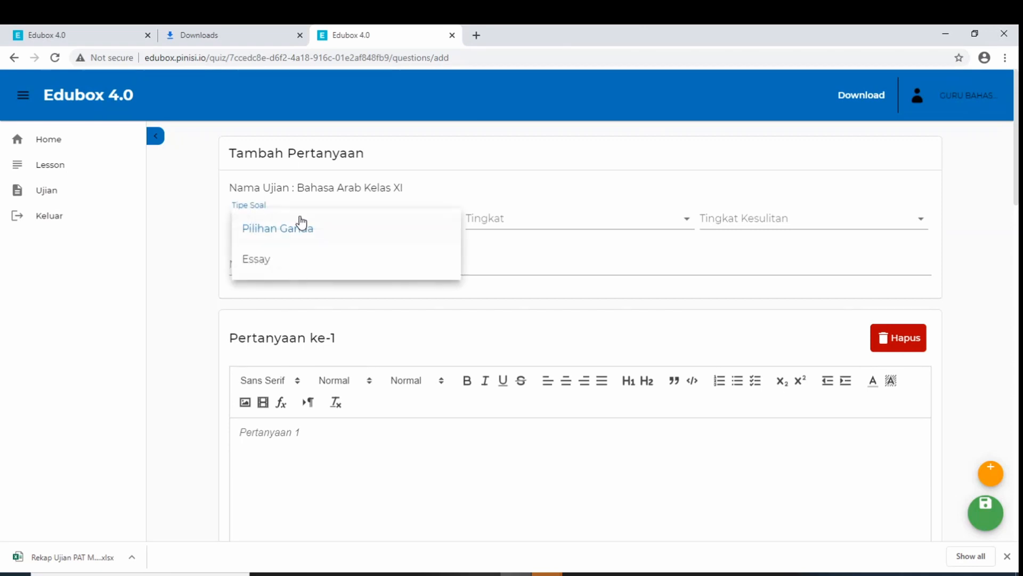
{"action": "left_click", "coordinate": [296, 233]}
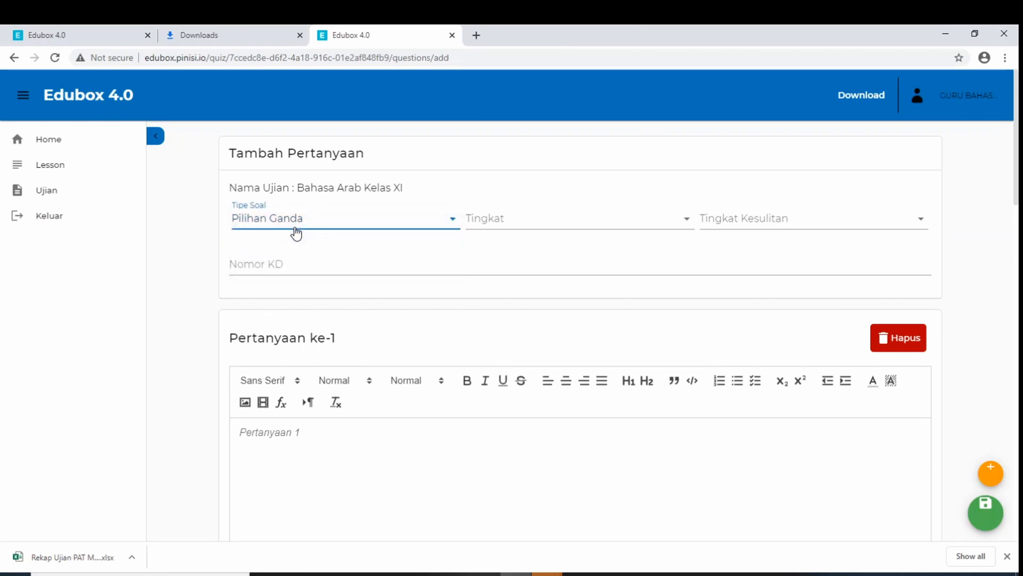
{"action": "left_click", "coordinate": [522, 220]}
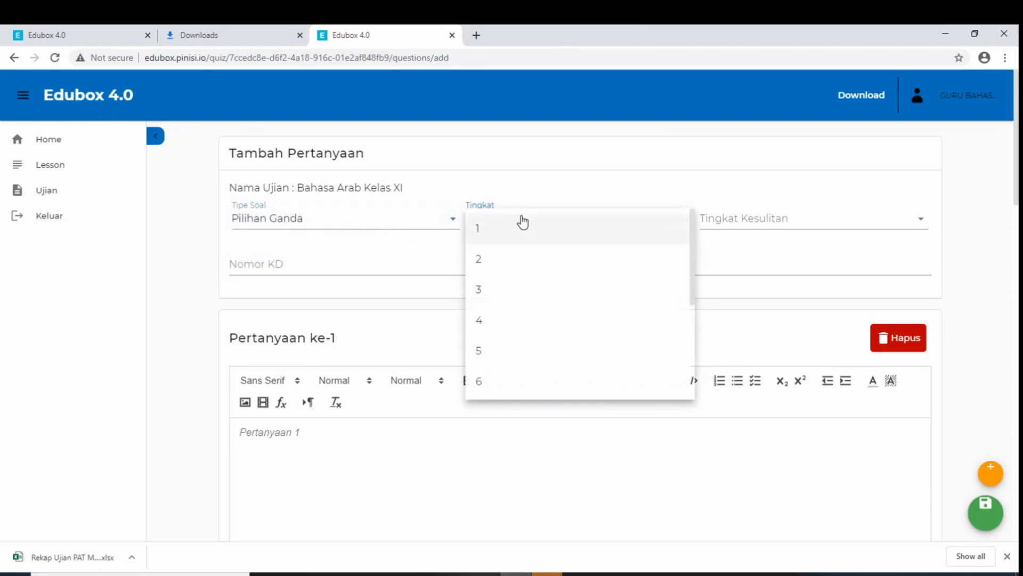
{"action": "scroll", "coordinate": [539, 259], "scroll_direction": "down", "scroll_amount": 3}
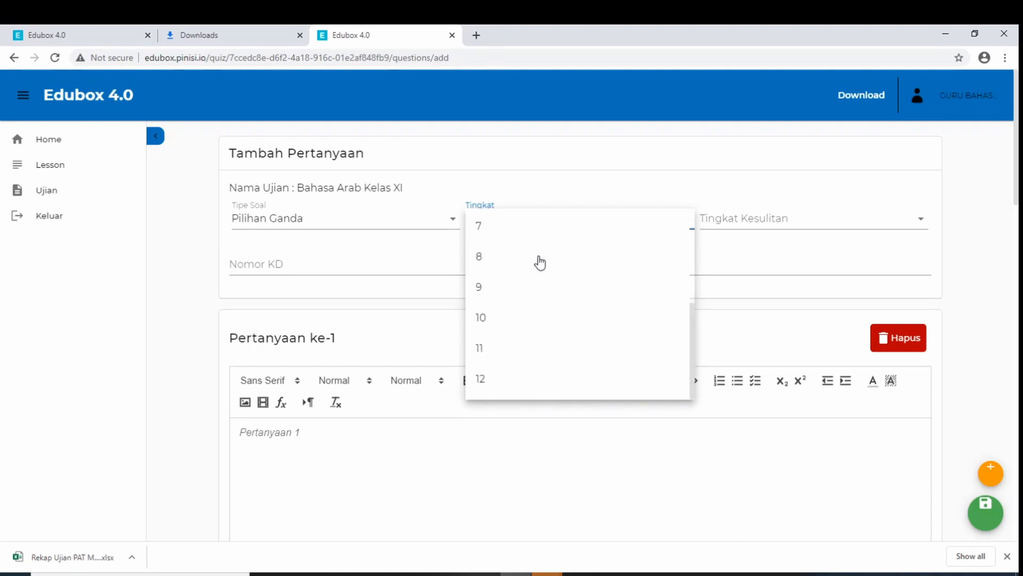
{"action": "left_click", "coordinate": [535, 344]}
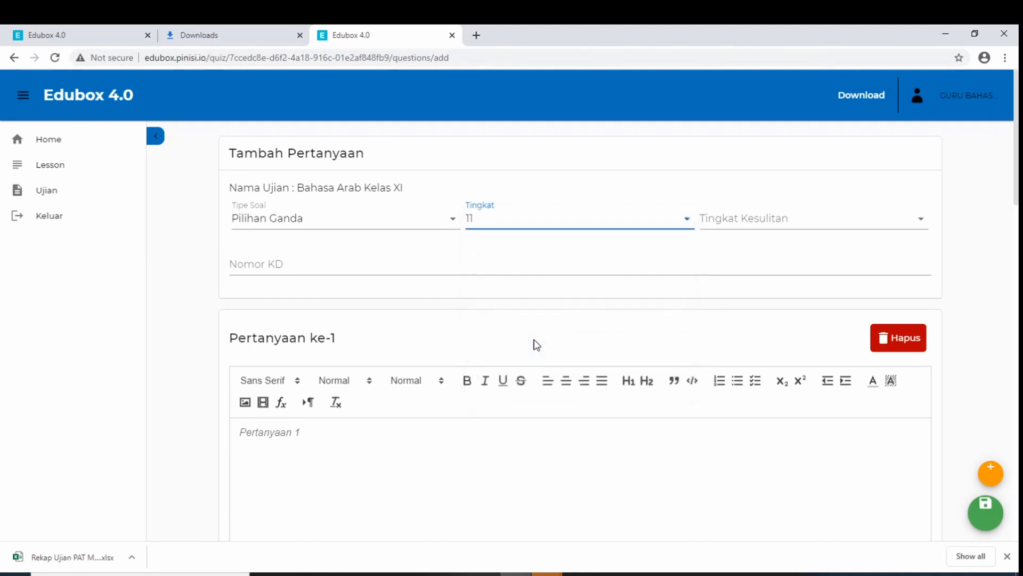
{"action": "left_click", "coordinate": [729, 225]}
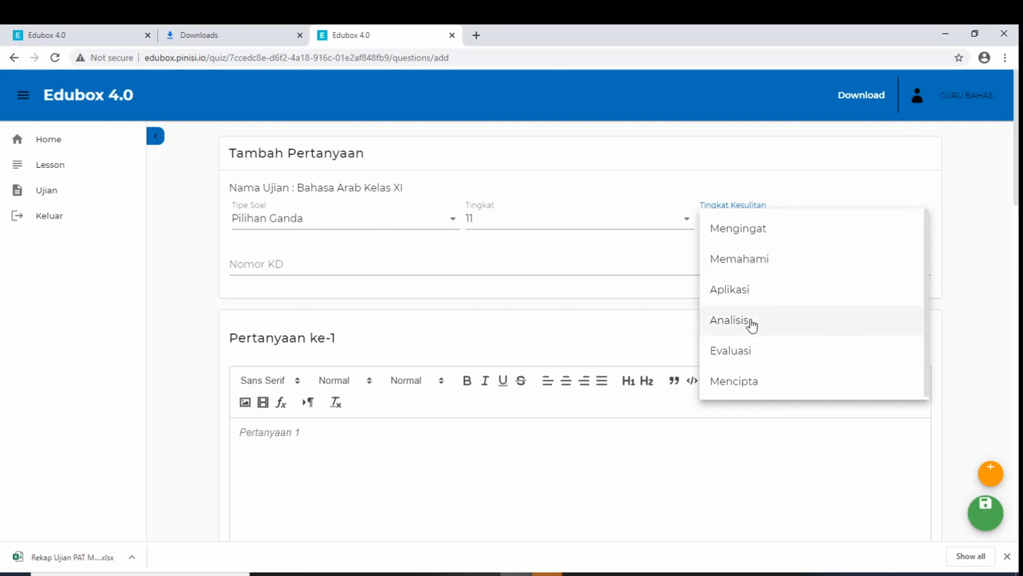
{"action": "left_click", "coordinate": [748, 289]}
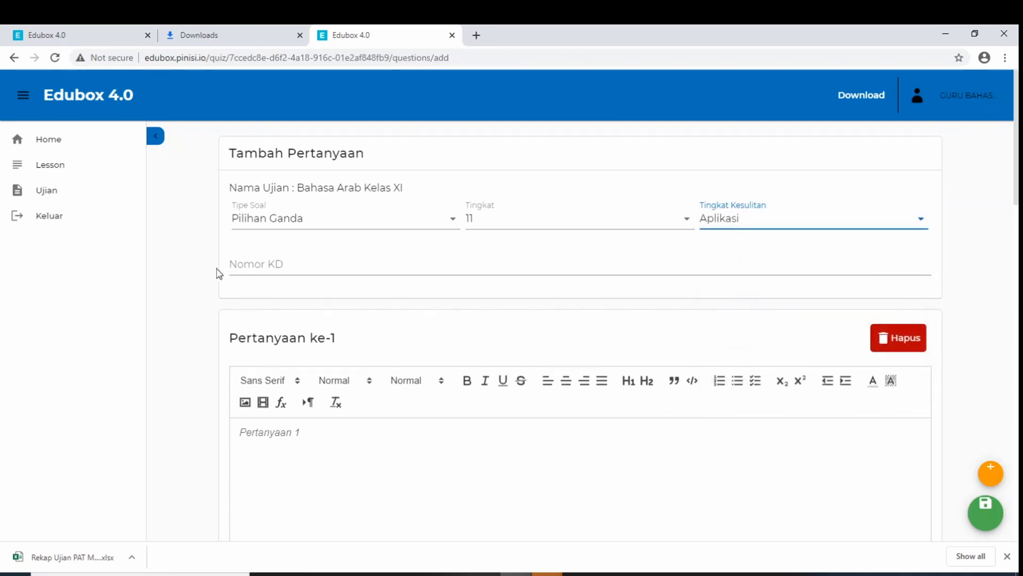
{"action": "left_click", "coordinate": [301, 264]}
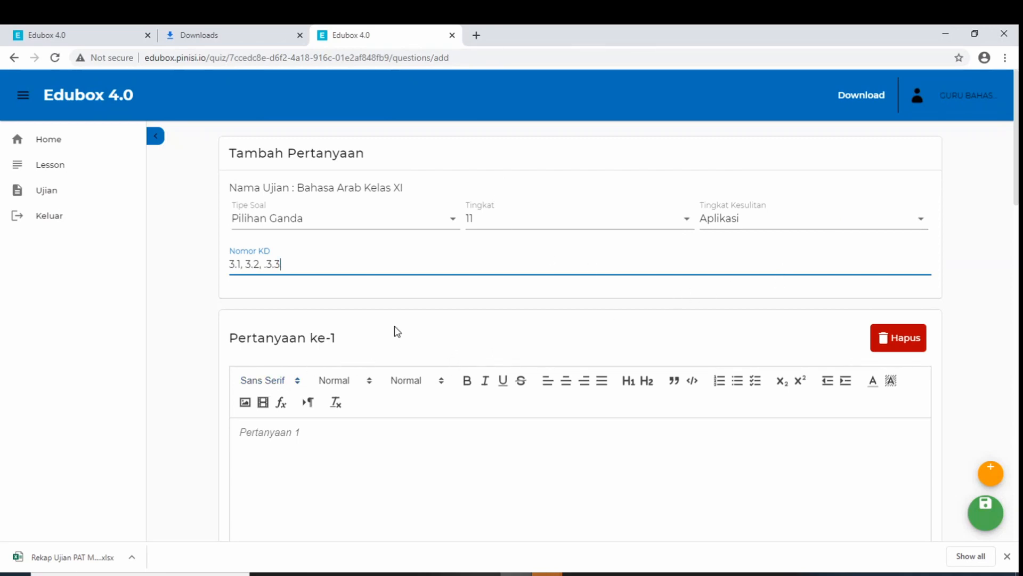
Insert 1.PNG from the Gambar Soal folder as the question text
{"action": "scroll", "coordinate": [397, 332], "scroll_direction": "down", "scroll_amount": 2}
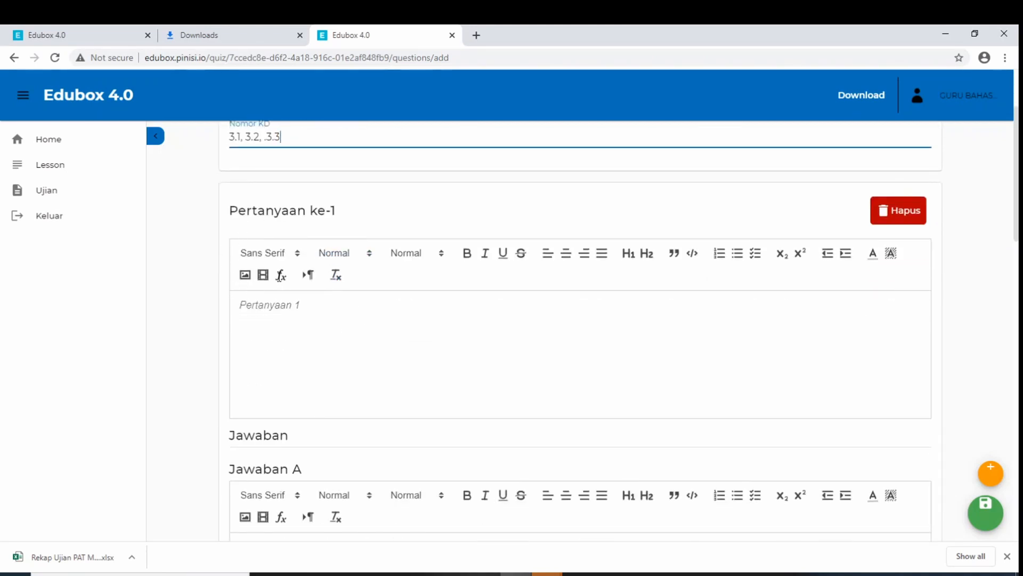
{"action": "left_click", "coordinate": [244, 276]}
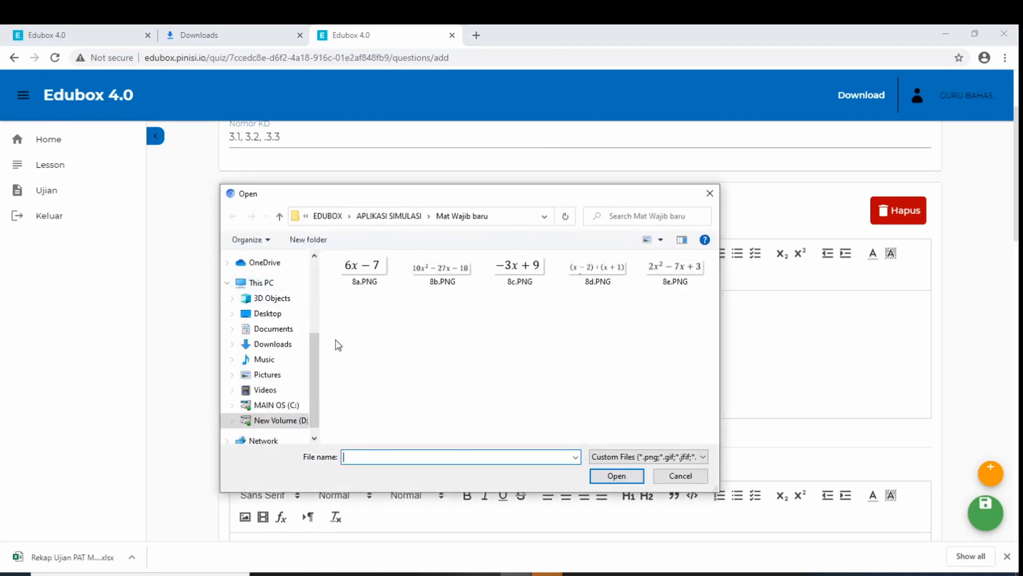
{"action": "left_click_drag", "start_coordinate": [319, 355], "coordinate": [318, 361]}
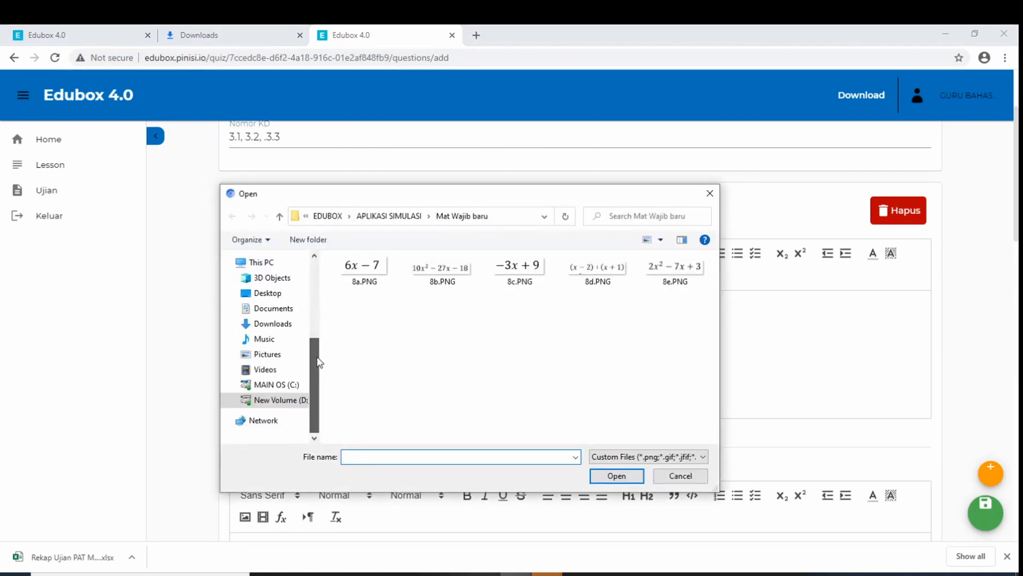
{"action": "left_click", "coordinate": [279, 311]}
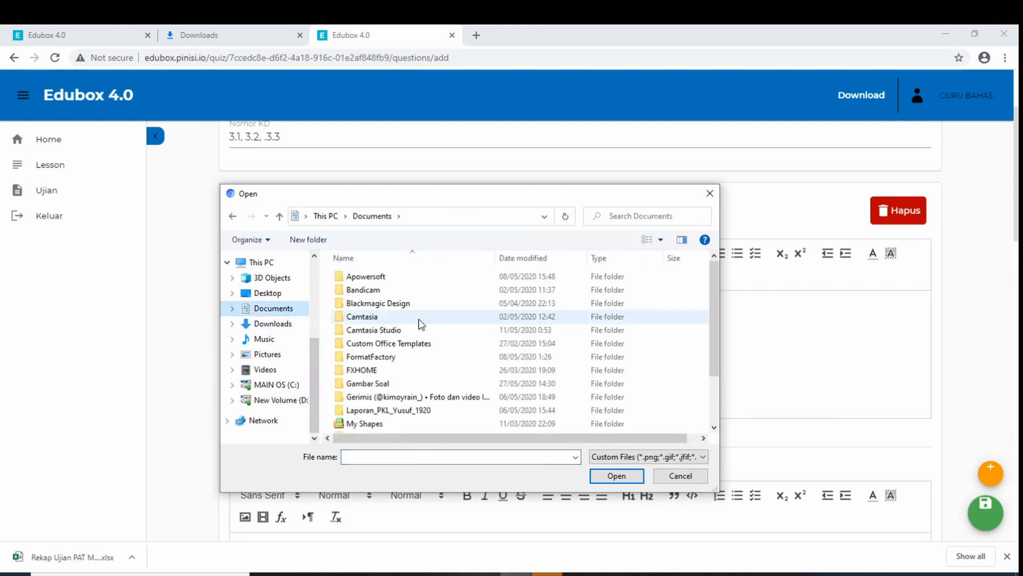
{"action": "double_click", "coordinate": [400, 384]}
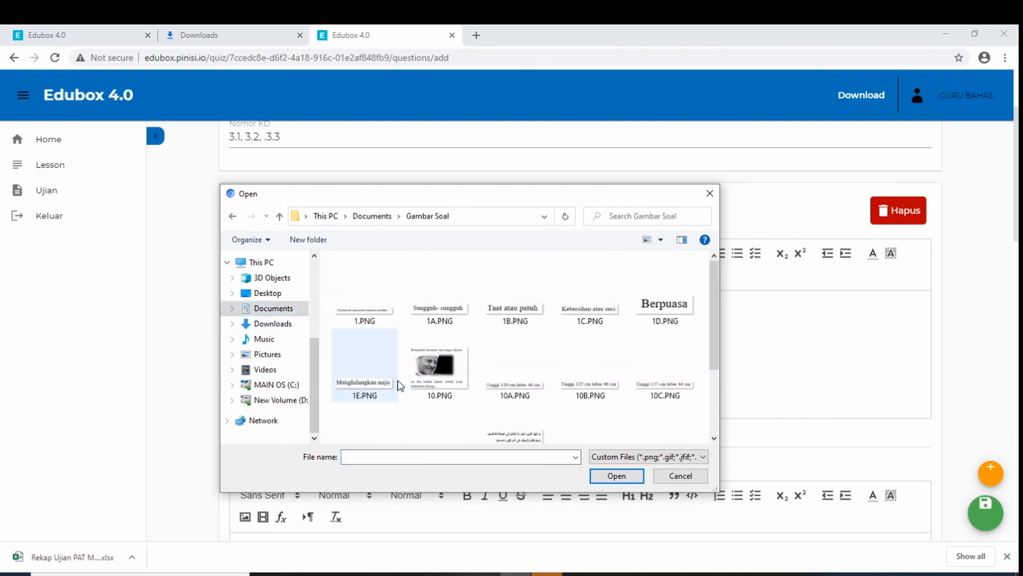
{"action": "left_click_drag", "start_coordinate": [417, 199], "coordinate": [401, 166]}
{"action": "left_click", "coordinate": [360, 286]}
{"action": "left_click", "coordinate": [601, 443]}
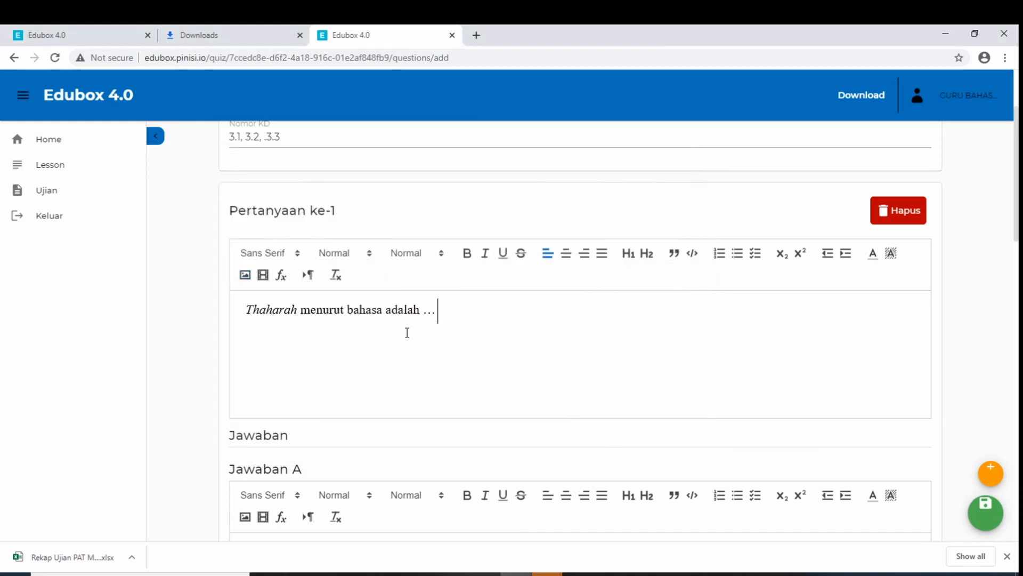
Fill answers A–C with images 1A, 1B and 1C (Sungguh-sungguh, Taat atau patuh, Kebersihan atau suci)
{"action": "scroll", "coordinate": [443, 321], "scroll_direction": "down", "scroll_amount": 4}
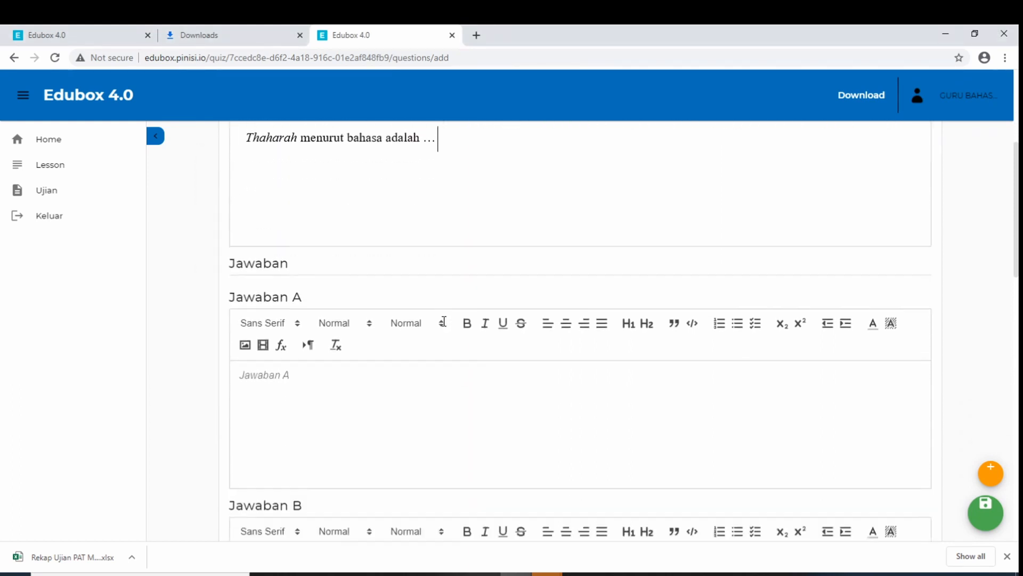
{"action": "left_click", "coordinate": [332, 372]}
{"action": "left_click", "coordinate": [245, 325]}
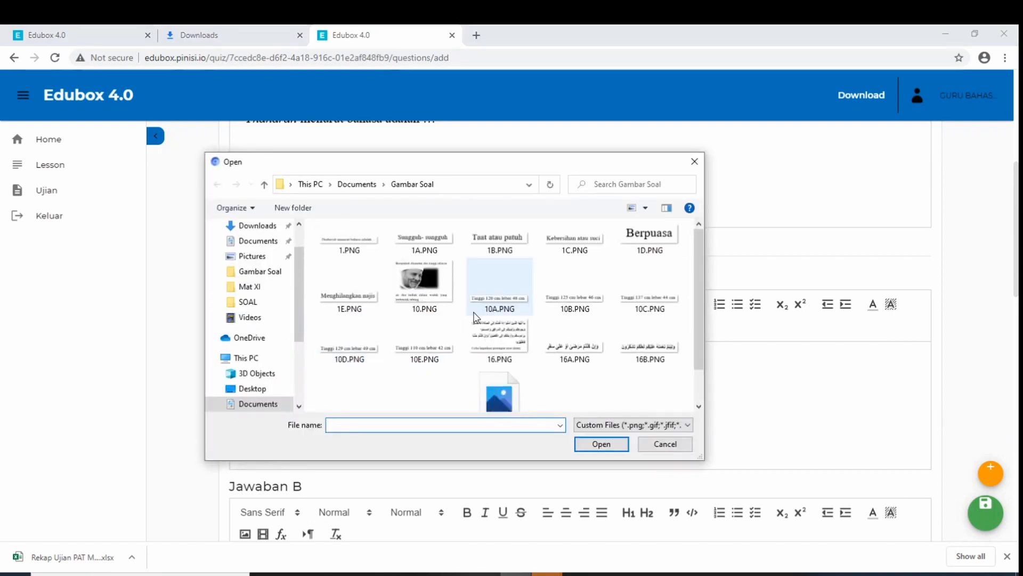
{"action": "left_click", "coordinate": [426, 248]}
{"action": "left_click", "coordinate": [600, 443]}
{"action": "scroll", "coordinate": [539, 402], "scroll_direction": "down", "scroll_amount": 5}
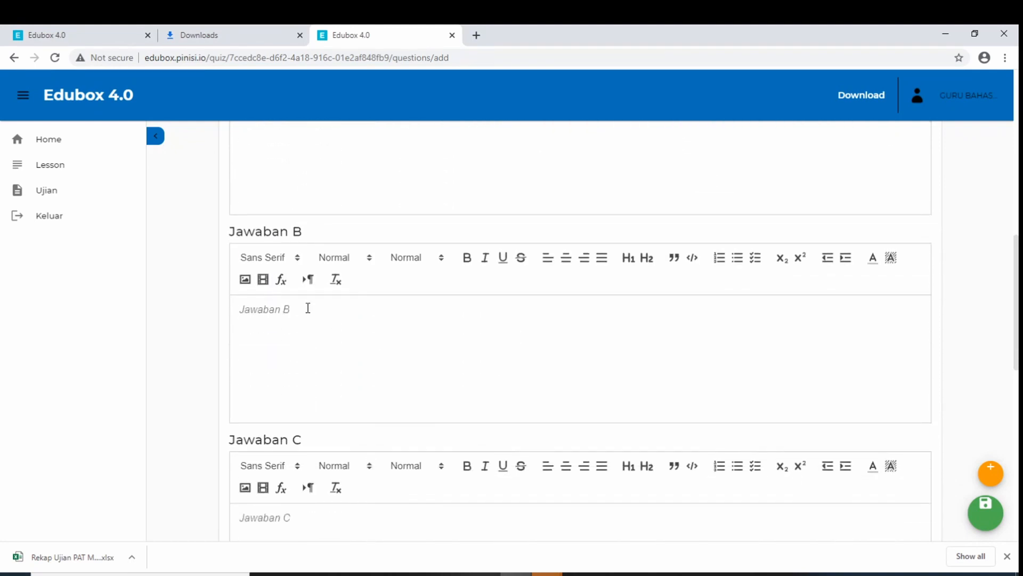
{"action": "left_click", "coordinate": [245, 279]}
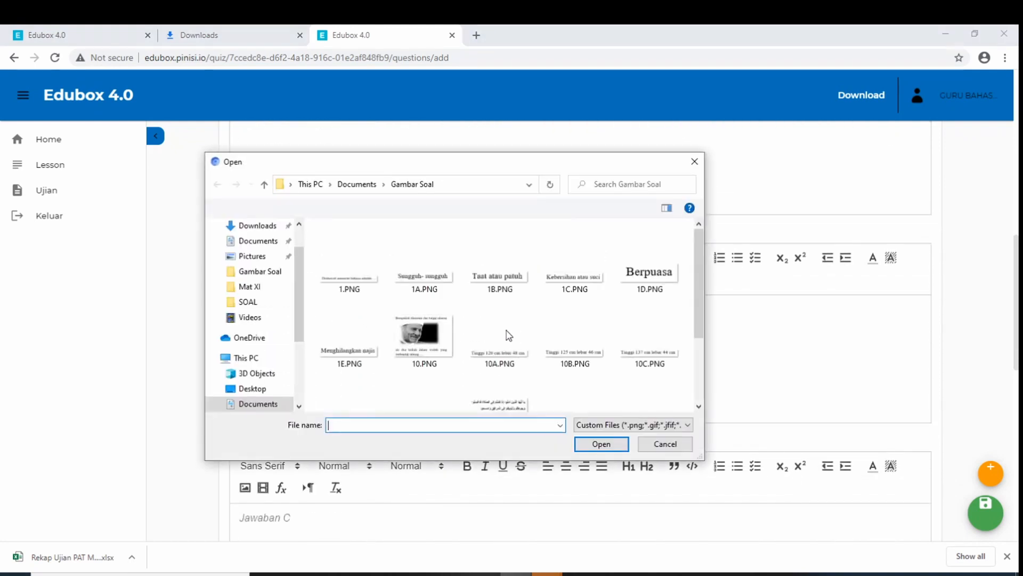
{"action": "left_click", "coordinate": [501, 246]}
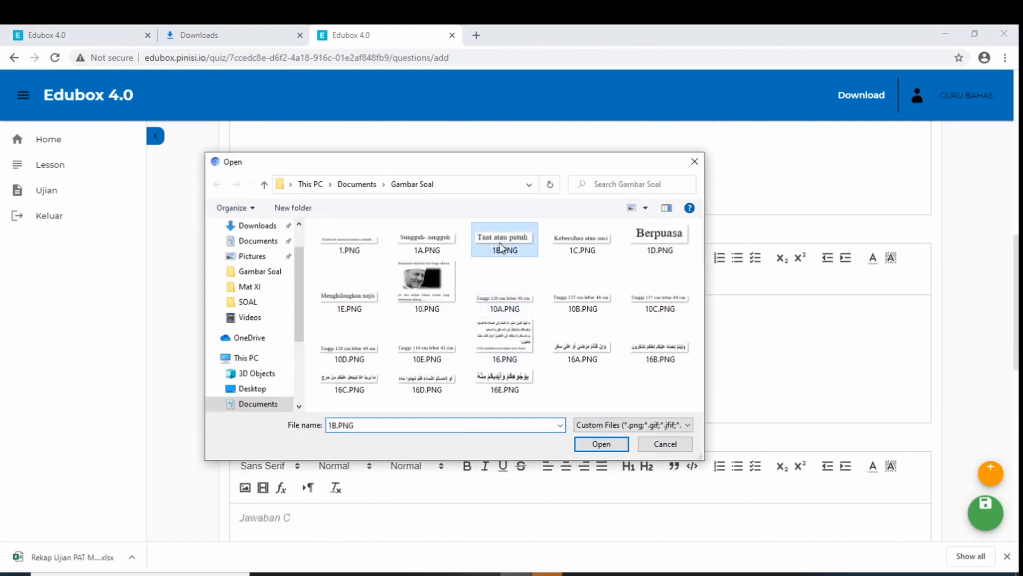
{"action": "left_click", "coordinate": [598, 450]}
{"action": "scroll", "coordinate": [397, 375], "scroll_direction": "down", "scroll_amount": 3}
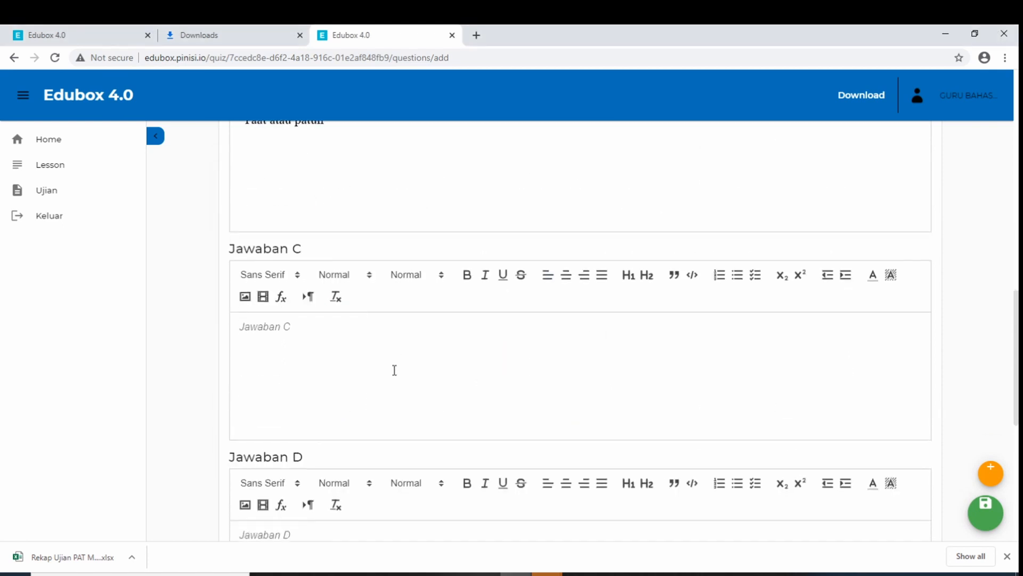
{"action": "left_click", "coordinate": [245, 297]}
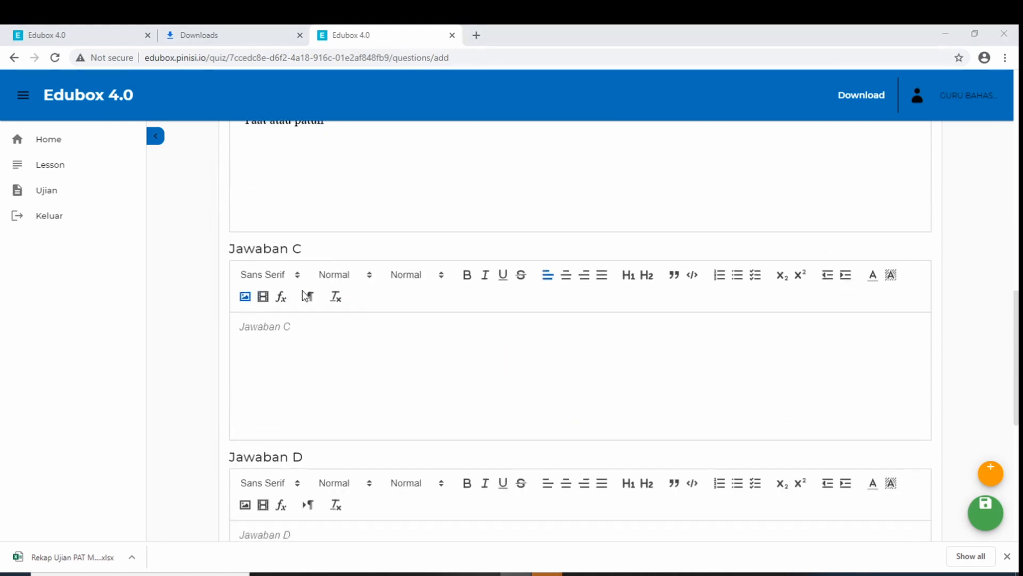
{"action": "left_click", "coordinate": [575, 253]}
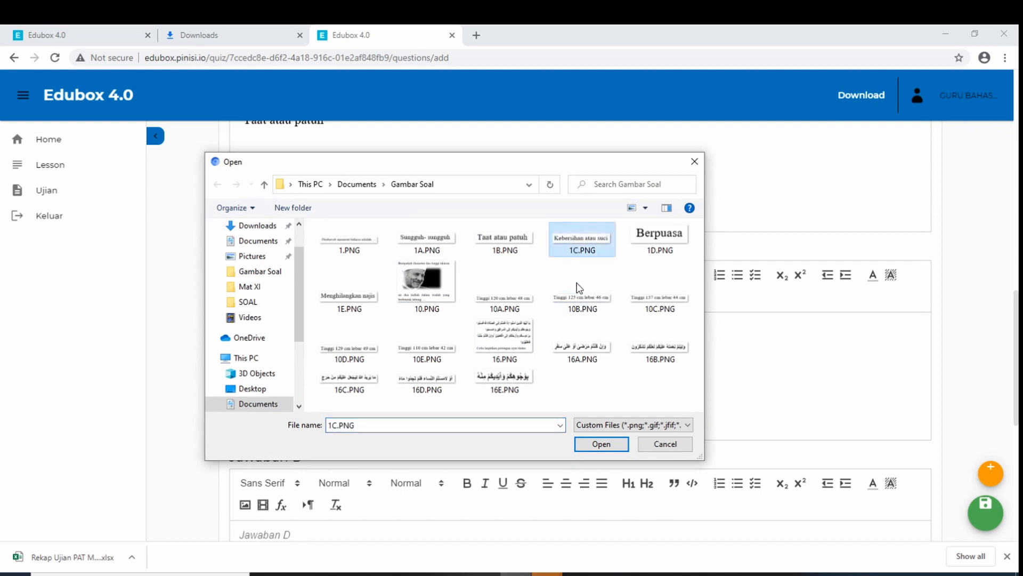
{"action": "left_click", "coordinate": [608, 445]}
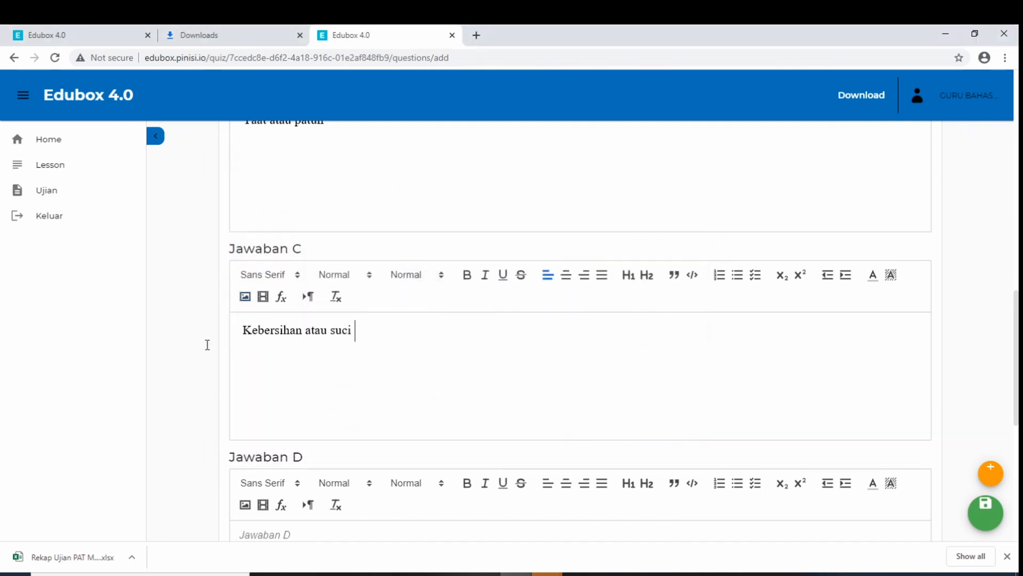
Put the 1D Berpuasa image in answer D and the 1E Menghilangkan najis image in answer E
{"action": "scroll", "coordinate": [174, 361], "scroll_direction": "down", "scroll_amount": 2}
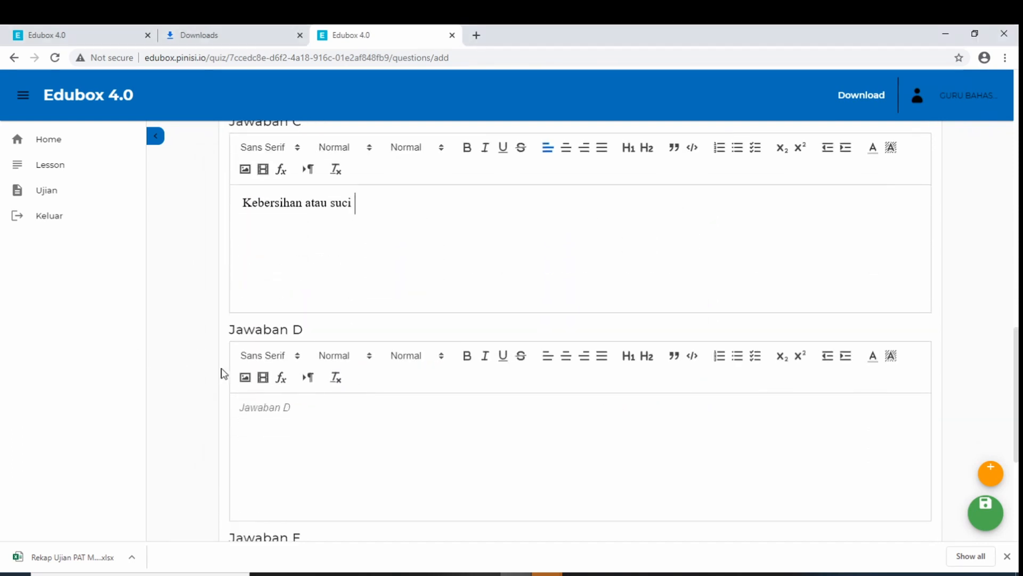
{"action": "left_click", "coordinate": [245, 377]}
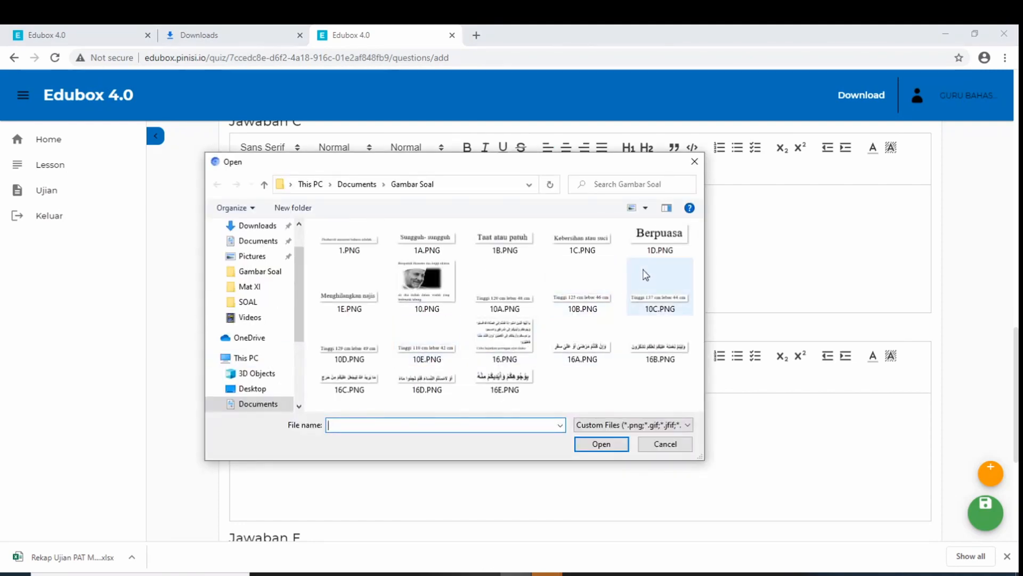
{"action": "left_click", "coordinate": [650, 241]}
{"action": "left_click", "coordinate": [601, 443]}
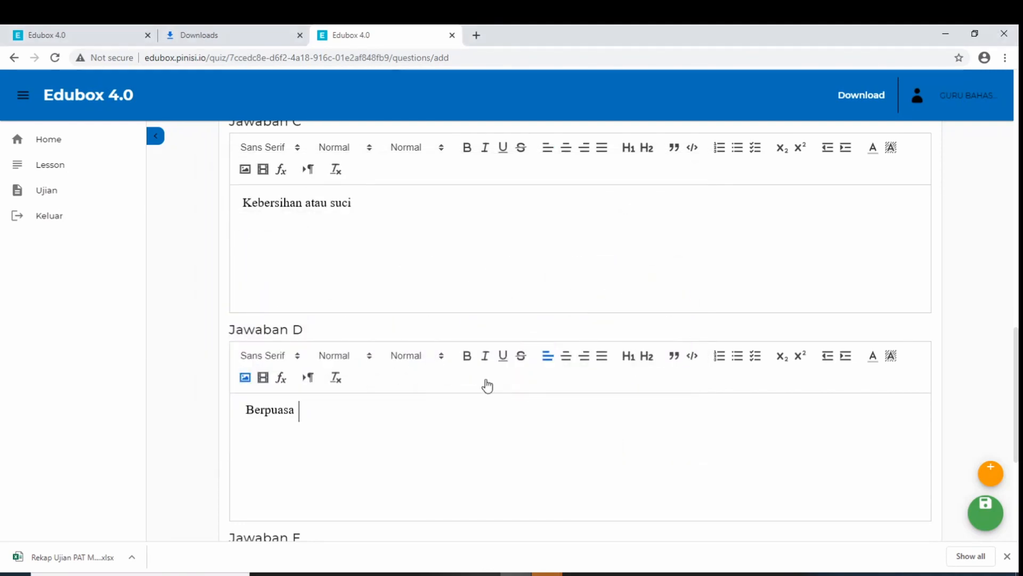
{"action": "scroll", "coordinate": [228, 384], "scroll_direction": "down", "scroll_amount": 5}
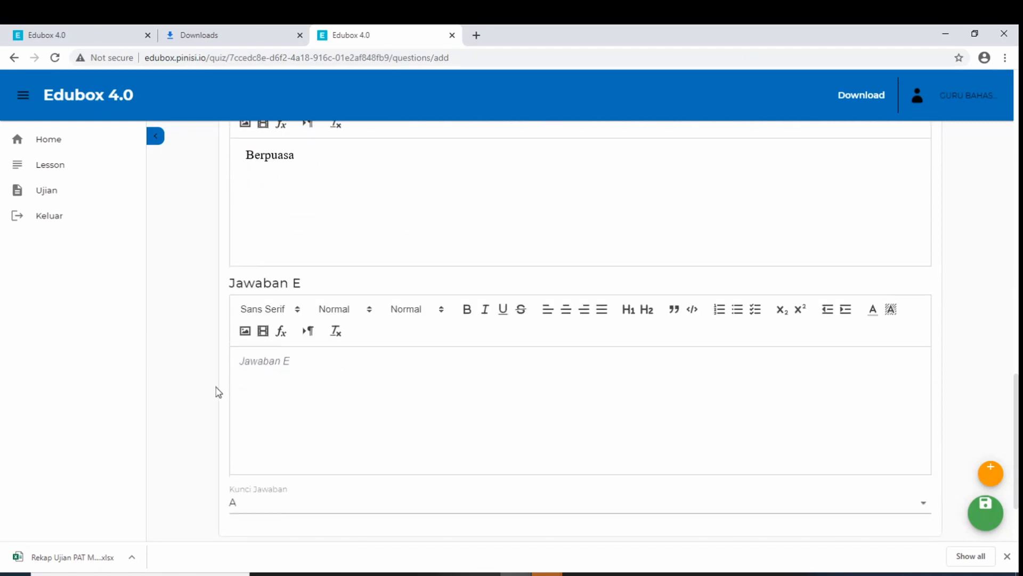
{"action": "left_click", "coordinate": [245, 333]}
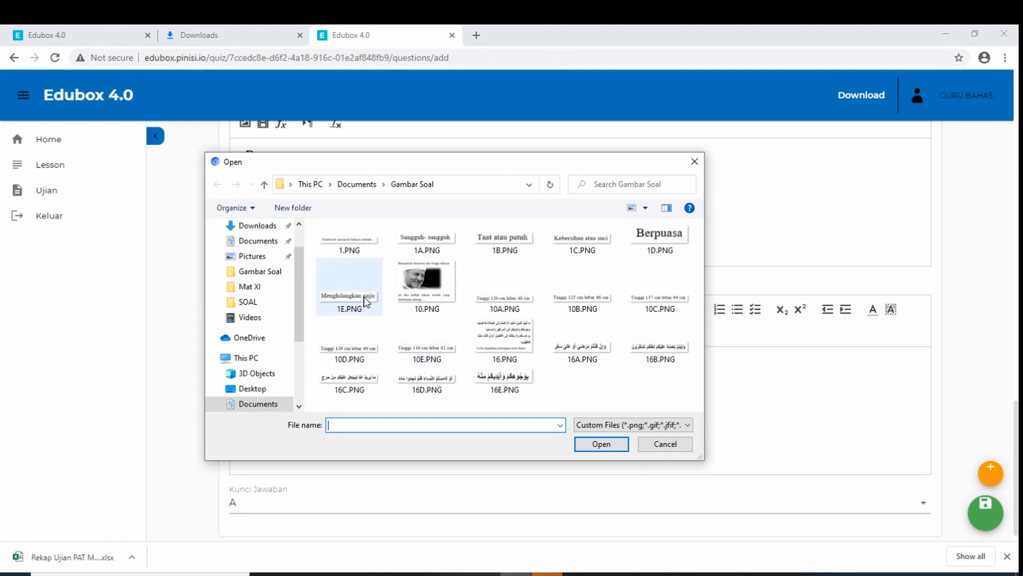
{"action": "left_click", "coordinate": [346, 299]}
{"action": "left_click", "coordinate": [601, 444]}
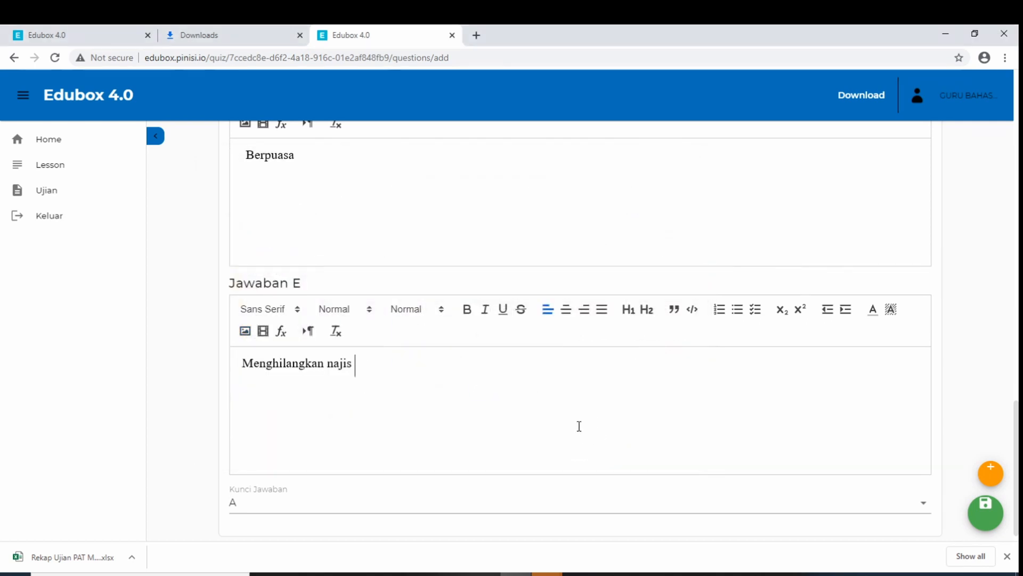
{"action": "scroll", "coordinate": [579, 426], "scroll_direction": "up", "scroll_amount": 20}
{"action": "scroll", "coordinate": [578, 416], "scroll_direction": "down", "scroll_amount": 20}
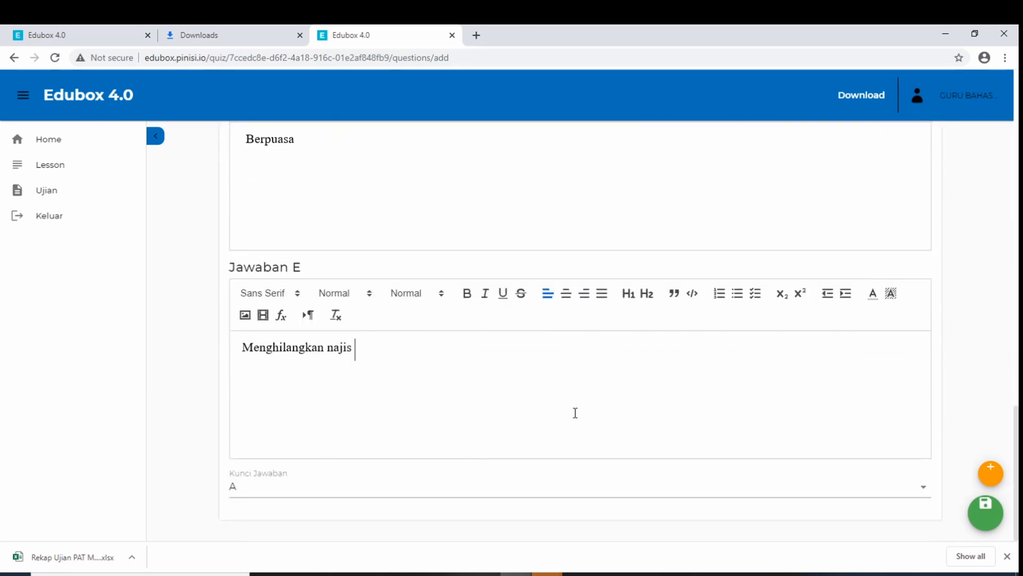
Choose C in the Kunci Jawaban dropdown for the first question
{"action": "left_click", "coordinate": [288, 497]}
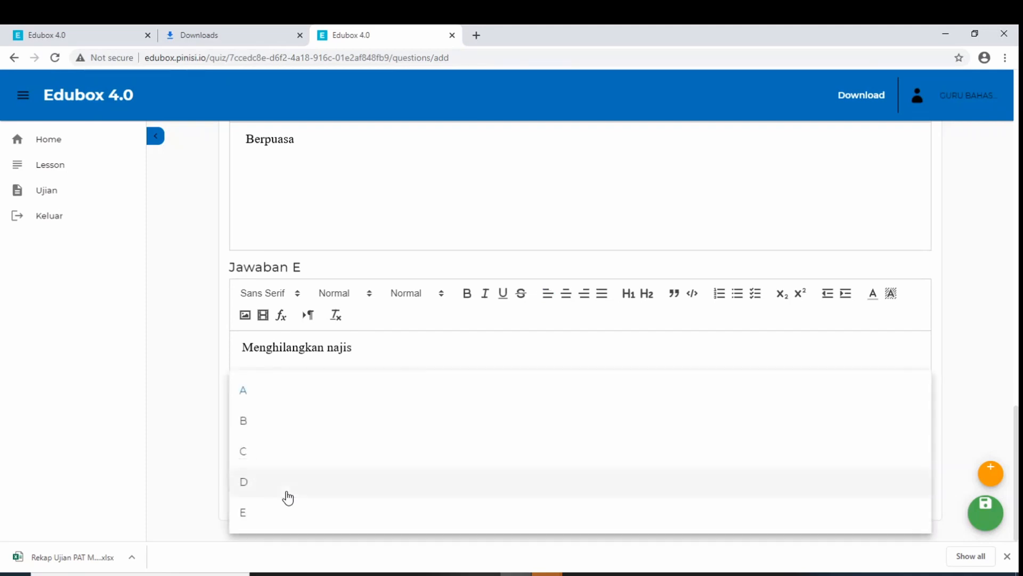
{"action": "left_click", "coordinate": [290, 458]}
{"action": "scroll", "coordinate": [964, 343], "scroll_direction": "up", "scroll_amount": 15}
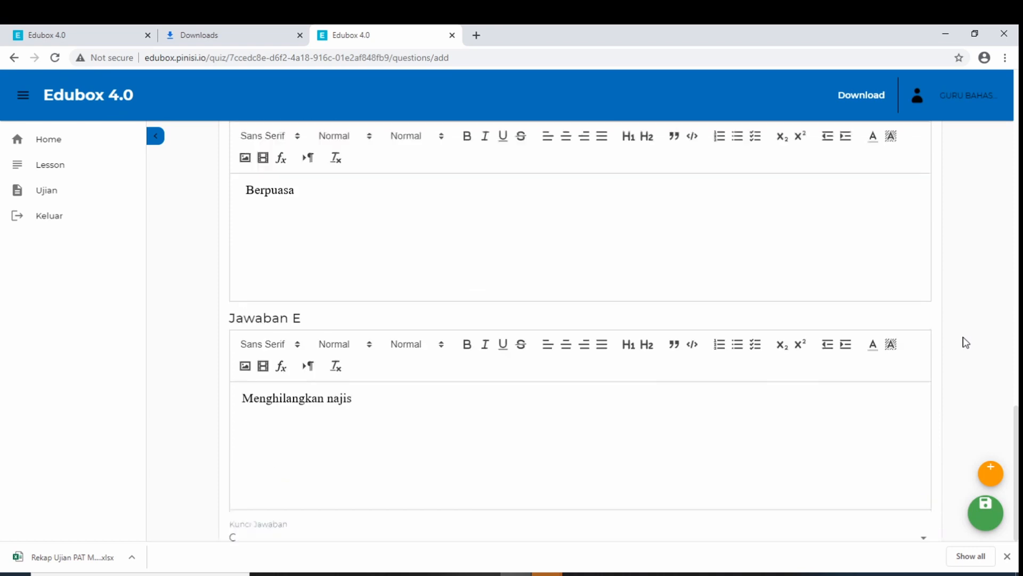
{"action": "scroll", "coordinate": [966, 343], "scroll_direction": "down", "scroll_amount": 15}
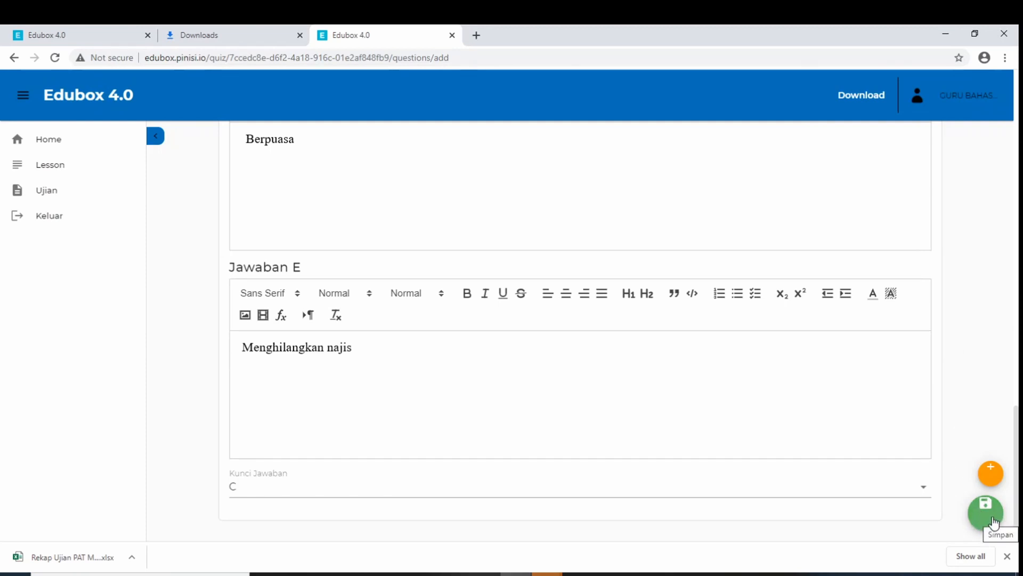
Add Pertanyaan ke-2 and insert 10.PNG as its question text
{"action": "left_click", "coordinate": [992, 471]}
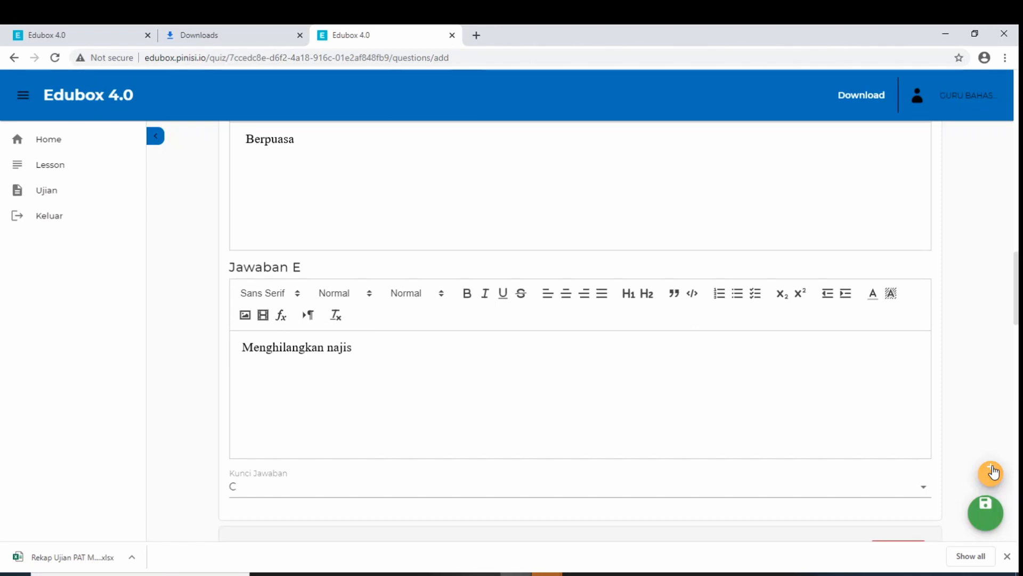
{"action": "scroll", "coordinate": [731, 388], "scroll_direction": "down", "scroll_amount": 3}
{"action": "scroll", "coordinate": [689, 375], "scroll_direction": "down", "scroll_amount": 2}
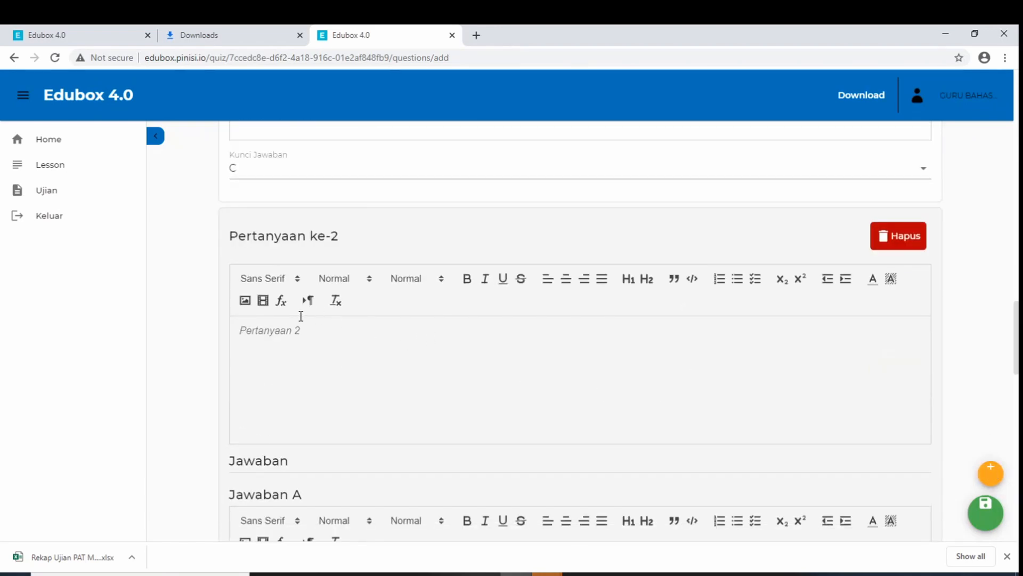
{"action": "left_click", "coordinate": [245, 300]}
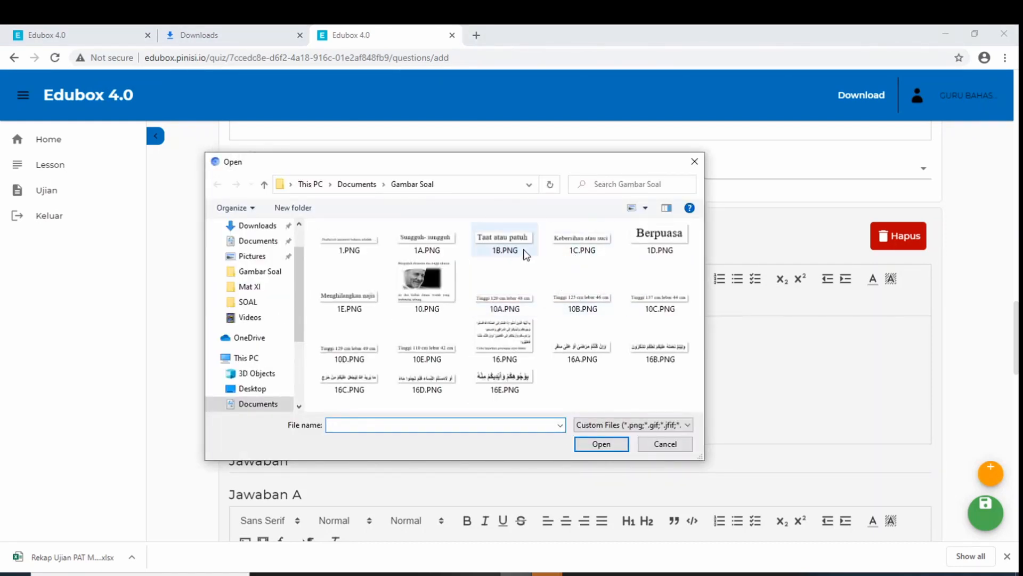
{"action": "left_click", "coordinate": [410, 279]}
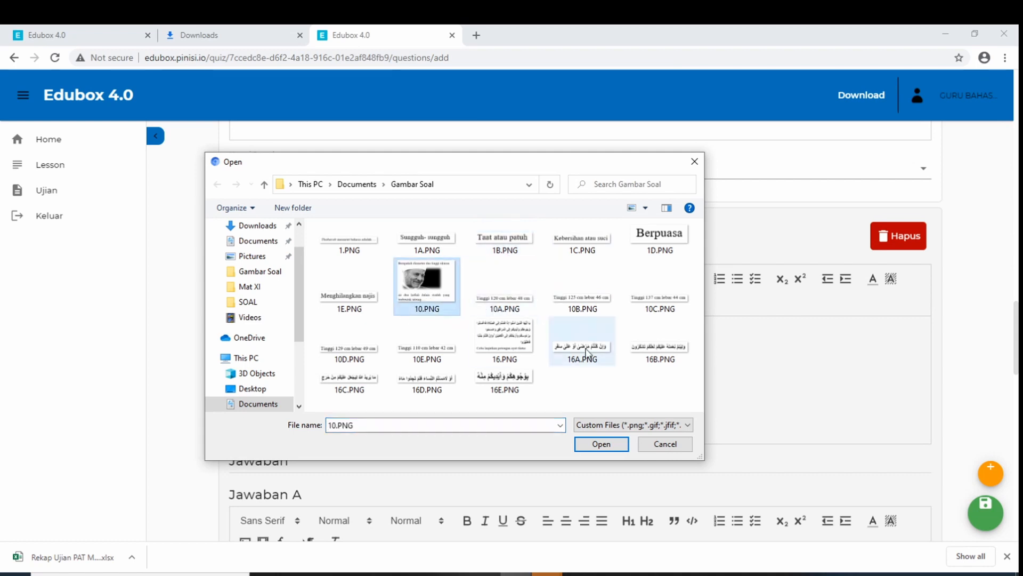
{"action": "left_click", "coordinate": [601, 444]}
Insert the 10A.PNG image as the second question's answer A
{"action": "scroll", "coordinate": [492, 354], "scroll_direction": "down", "scroll_amount": 4}
{"action": "left_click", "coordinate": [244, 340]}
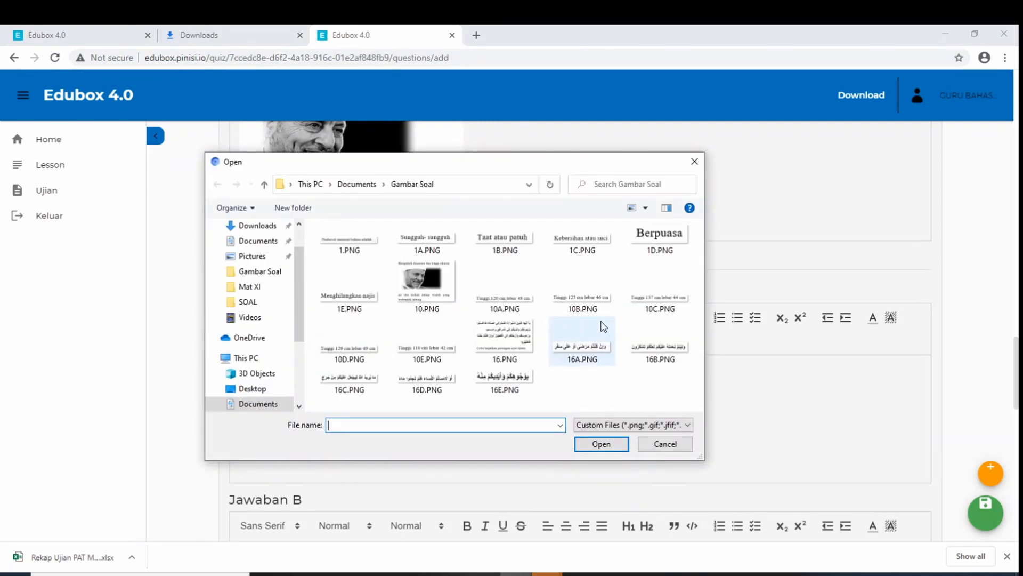
{"action": "left_click", "coordinate": [505, 286]}
{"action": "left_click", "coordinate": [593, 449]}
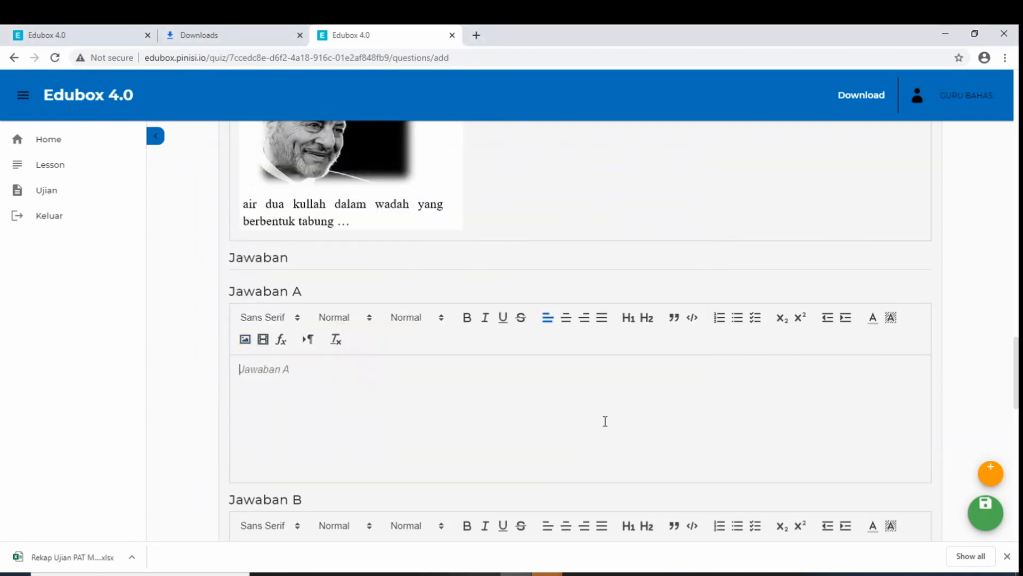
Insert 10B.PNG into answer B and 10C.PNG into answer C
{"action": "scroll", "coordinate": [603, 418], "scroll_direction": "down", "scroll_amount": 4}
{"action": "left_click", "coordinate": [245, 357]}
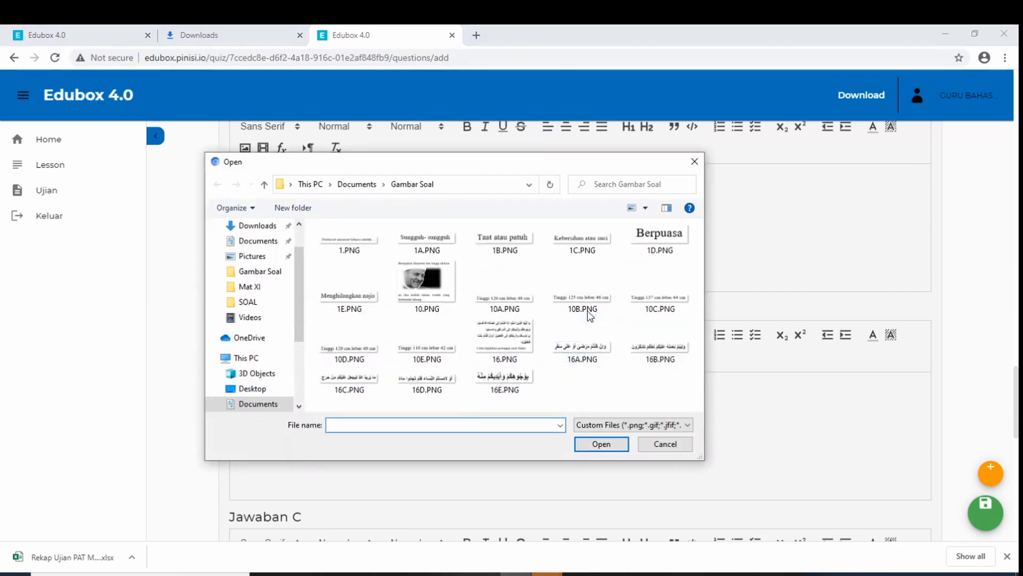
{"action": "left_click", "coordinate": [582, 287]}
{"action": "left_click", "coordinate": [590, 445]}
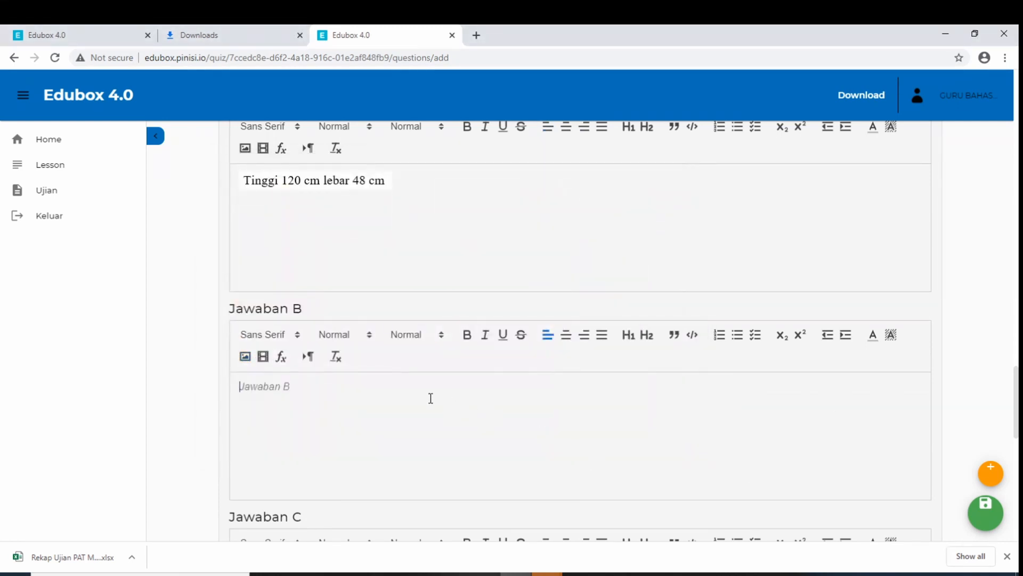
{"action": "scroll", "coordinate": [429, 398], "scroll_direction": "down", "scroll_amount": 3}
{"action": "left_click", "coordinate": [245, 373]}
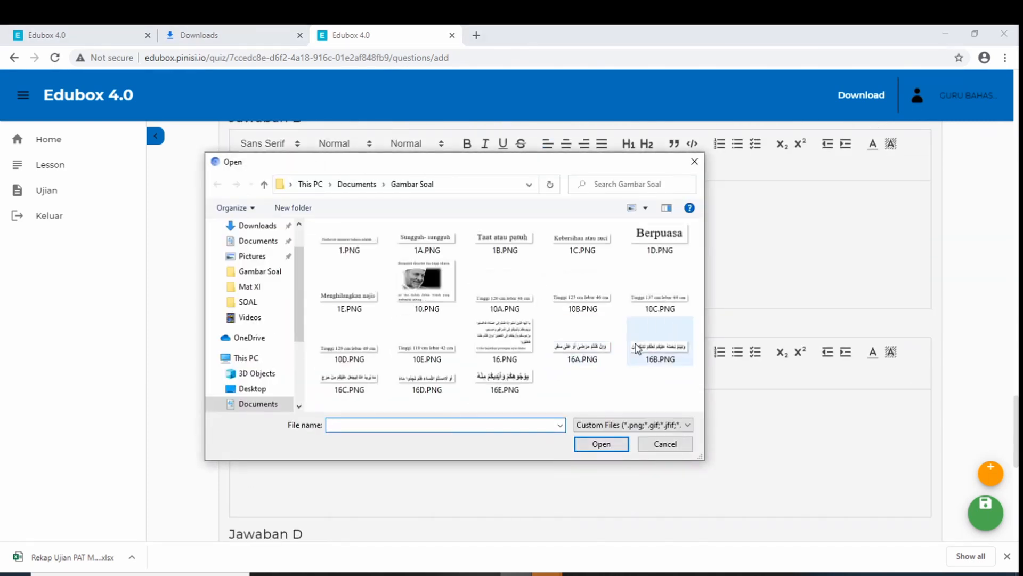
{"action": "left_click", "coordinate": [656, 299]}
{"action": "left_click", "coordinate": [621, 440]}
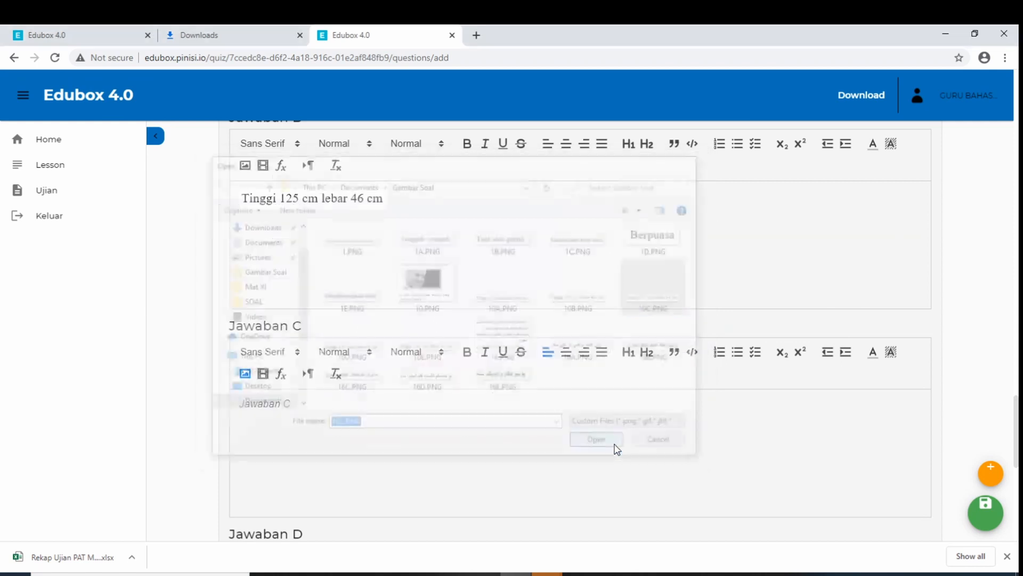
Insert 10D.PNG into answer D and 10E.PNG (Tinggi 110 cm lebar 42 cm) into answer E
{"action": "scroll", "coordinate": [432, 402], "scroll_direction": "down", "scroll_amount": 5}
{"action": "left_click", "coordinate": [245, 327]}
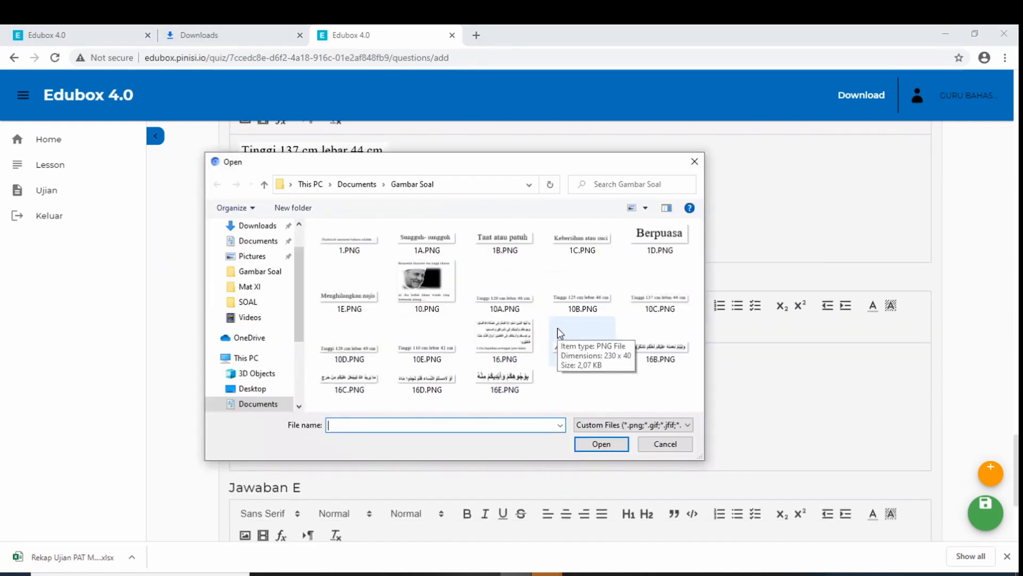
{"action": "left_click", "coordinate": [349, 341]}
{"action": "left_click", "coordinate": [611, 439]}
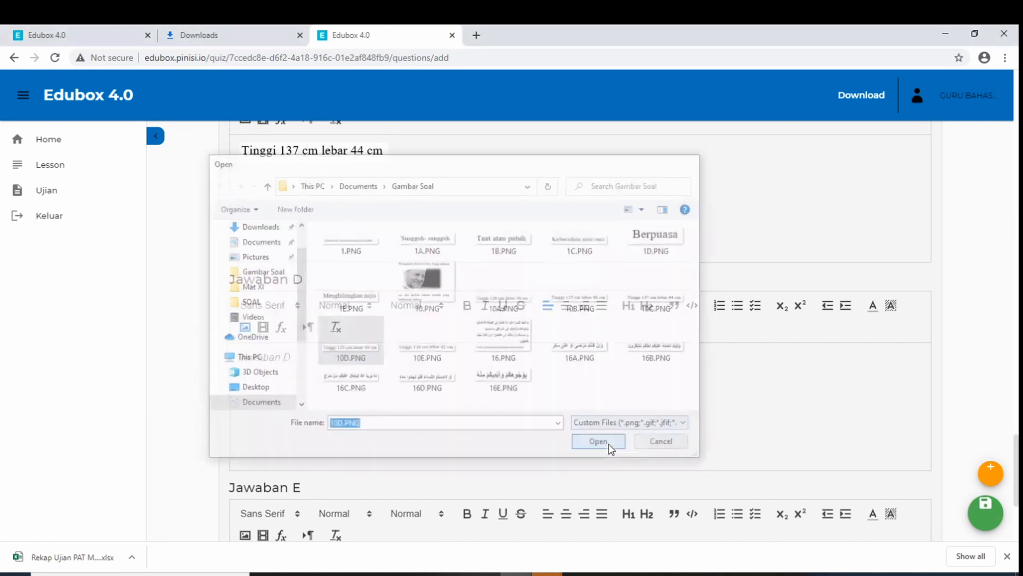
{"action": "scroll", "coordinate": [507, 398], "scroll_direction": "down", "scroll_amount": 4}
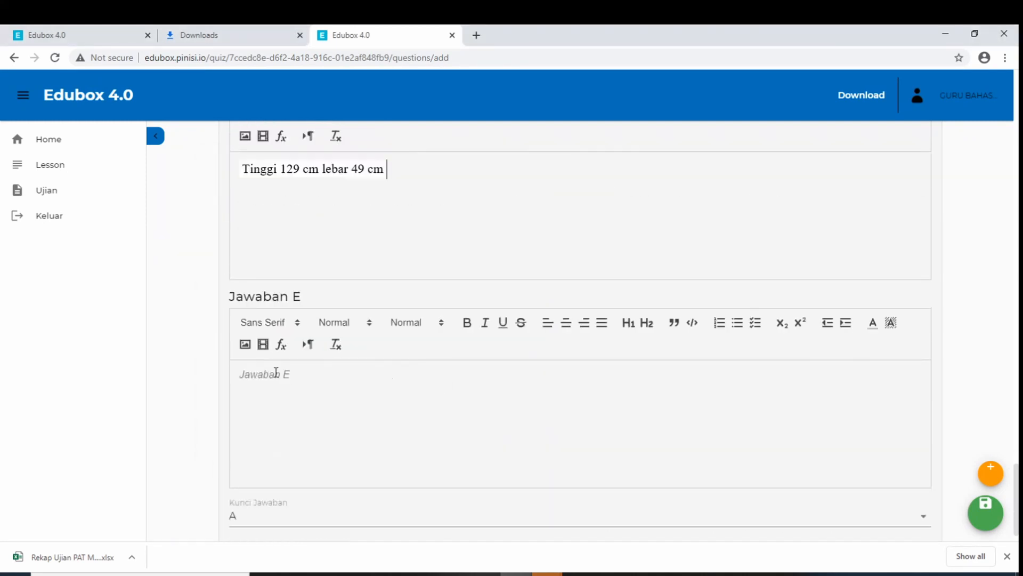
{"action": "left_click", "coordinate": [244, 346]}
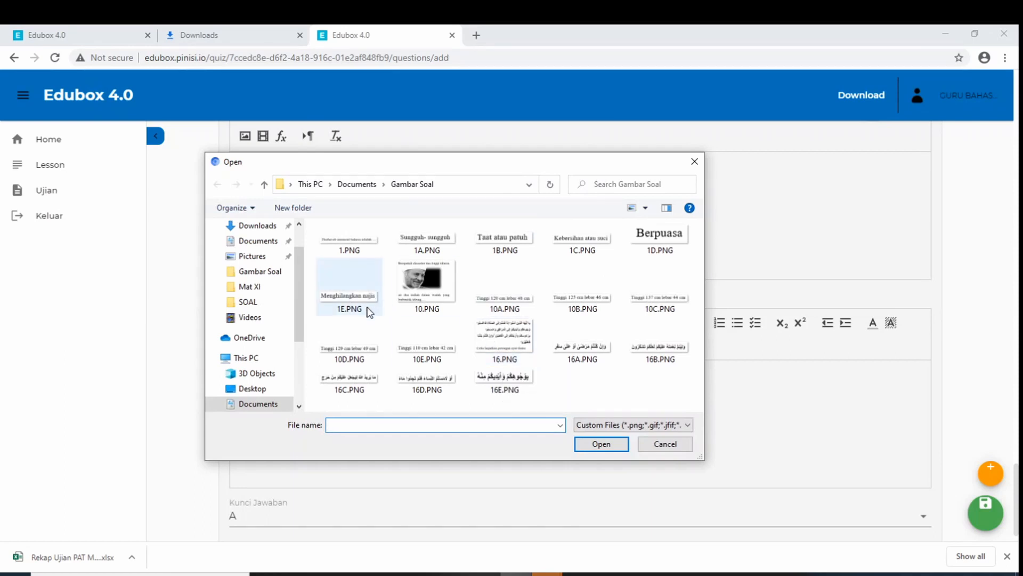
{"action": "left_click", "coordinate": [430, 348]}
{"action": "left_click", "coordinate": [600, 444]}
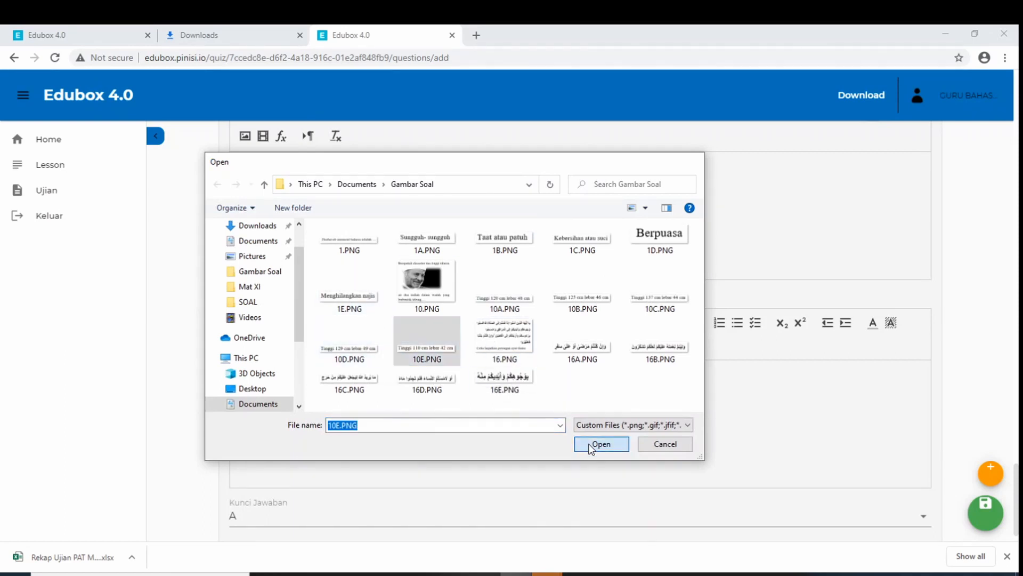
{"action": "scroll", "coordinate": [962, 365], "scroll_direction": "down", "scroll_amount": 1}
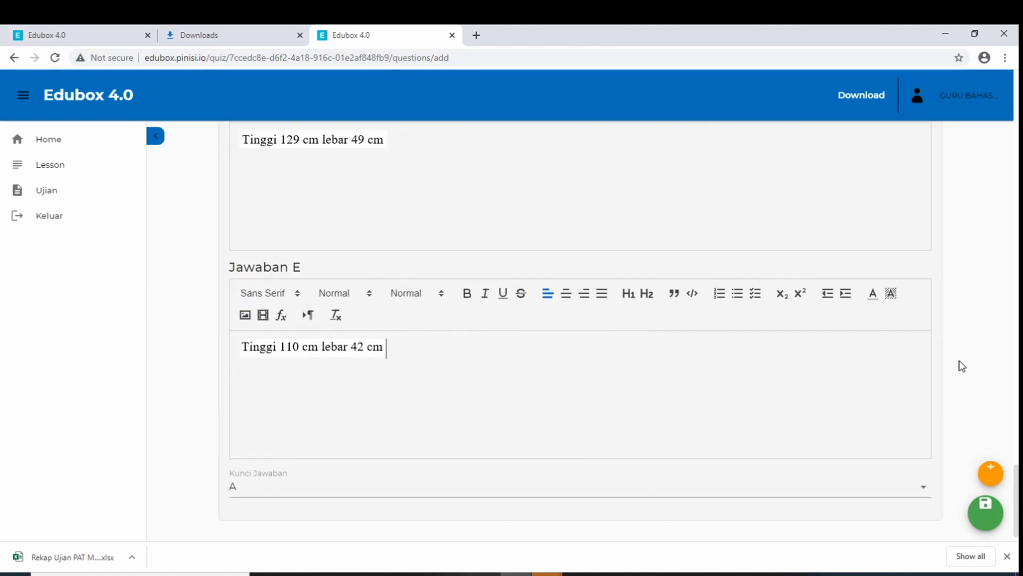
Key the second question to answer D, save the questions, and dismiss the success message
{"action": "left_click", "coordinate": [434, 497]}
{"action": "left_click", "coordinate": [313, 484]}
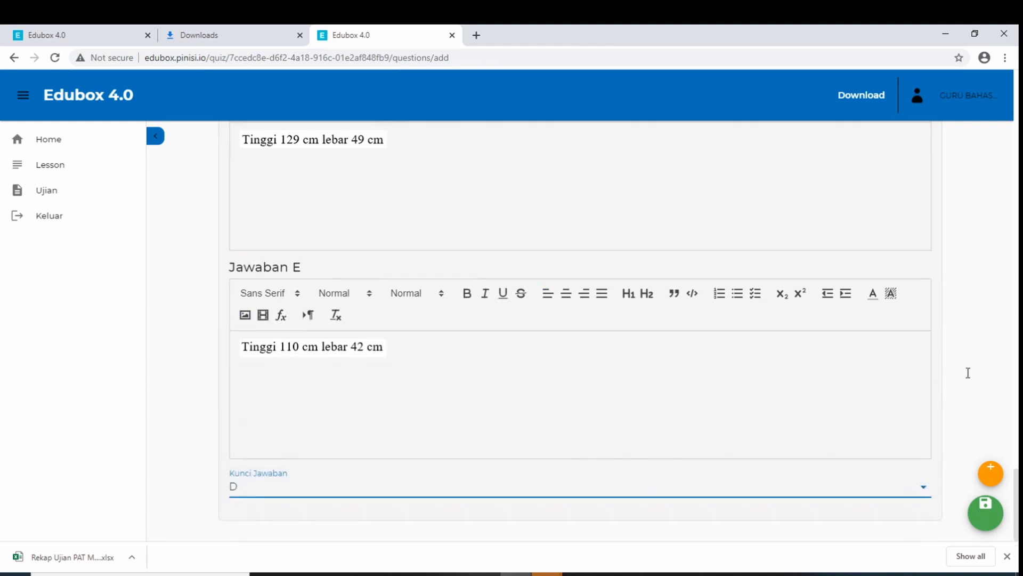
{"action": "left_click", "coordinate": [985, 511]}
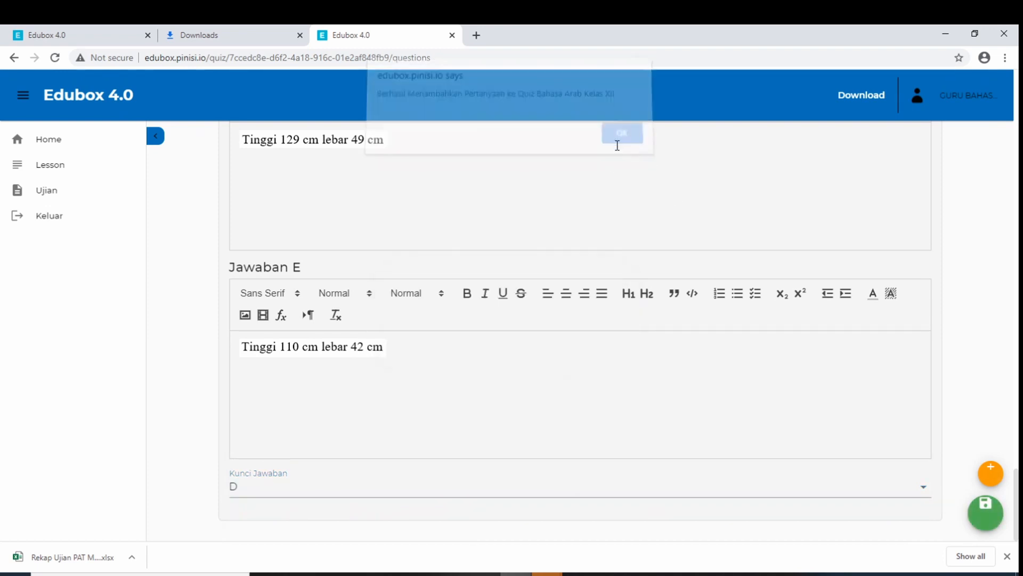
{"action": "left_click", "coordinate": [618, 141]}
{"action": "scroll", "coordinate": [861, 349], "scroll_direction": "down", "scroll_amount": 6}
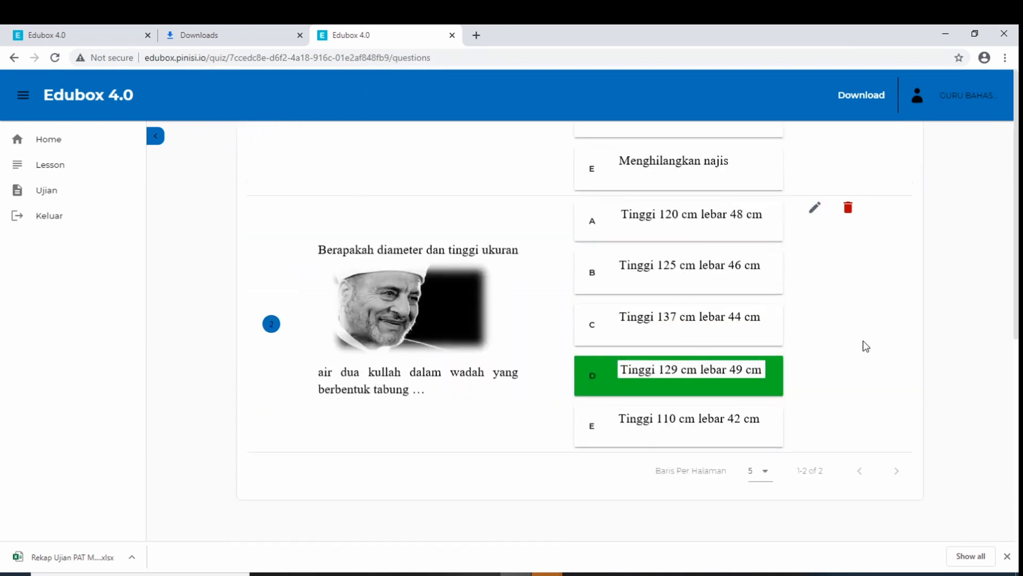
{"action": "scroll", "coordinate": [863, 343], "scroll_direction": "up", "scroll_amount": 3}
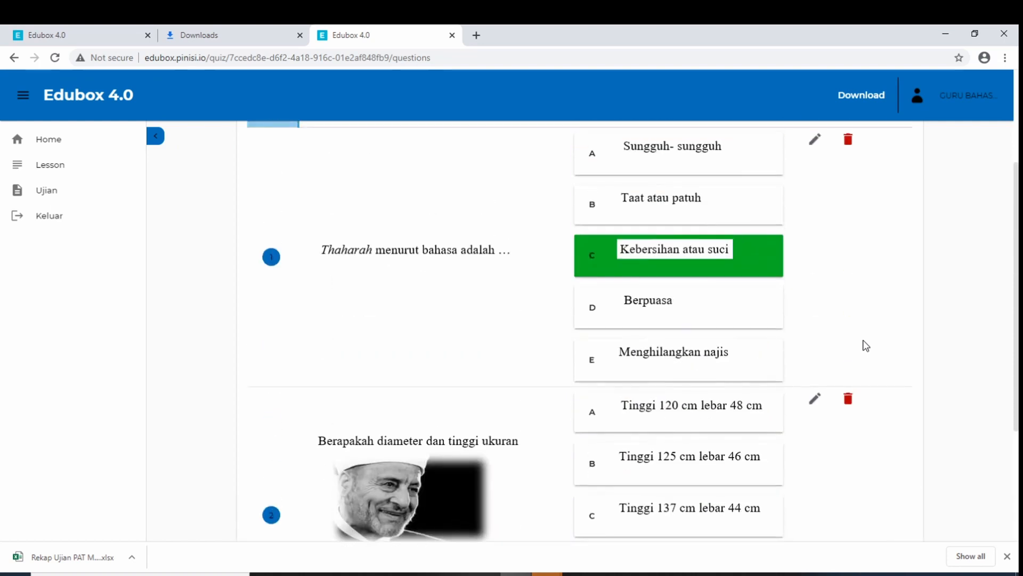
{"action": "scroll", "coordinate": [778, 240], "scroll_direction": "up", "scroll_amount": 3}
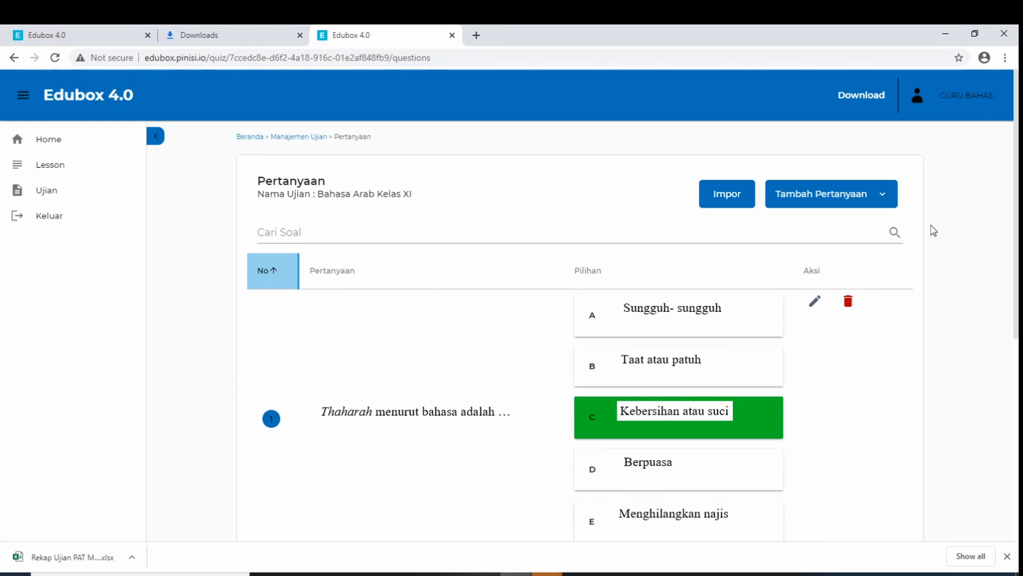
Start a new manual question with Tingkat 11 and Aplikasi difficulty, leaving Nomor KD blank
{"action": "left_click", "coordinate": [884, 200]}
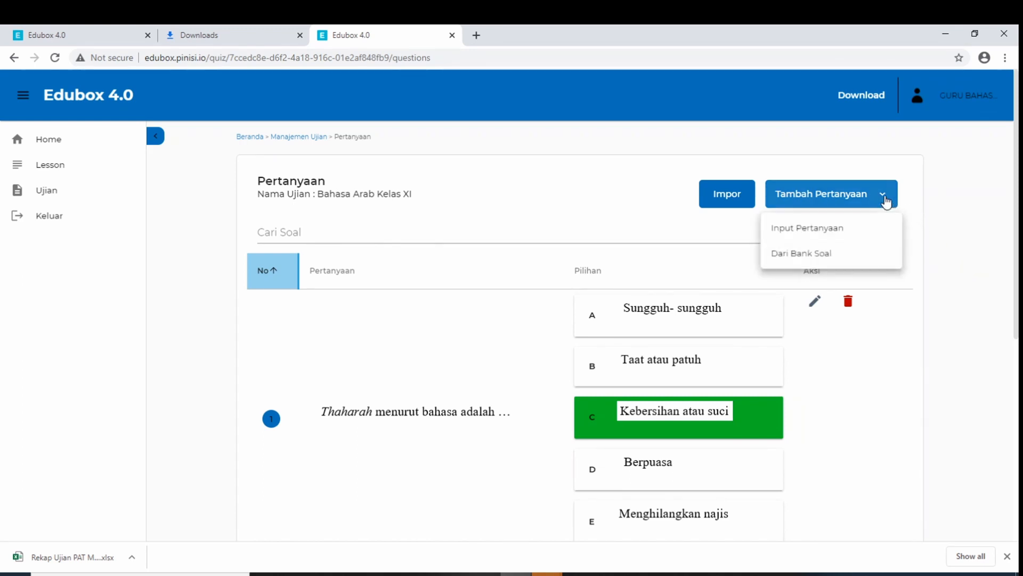
{"action": "left_click", "coordinate": [842, 233]}
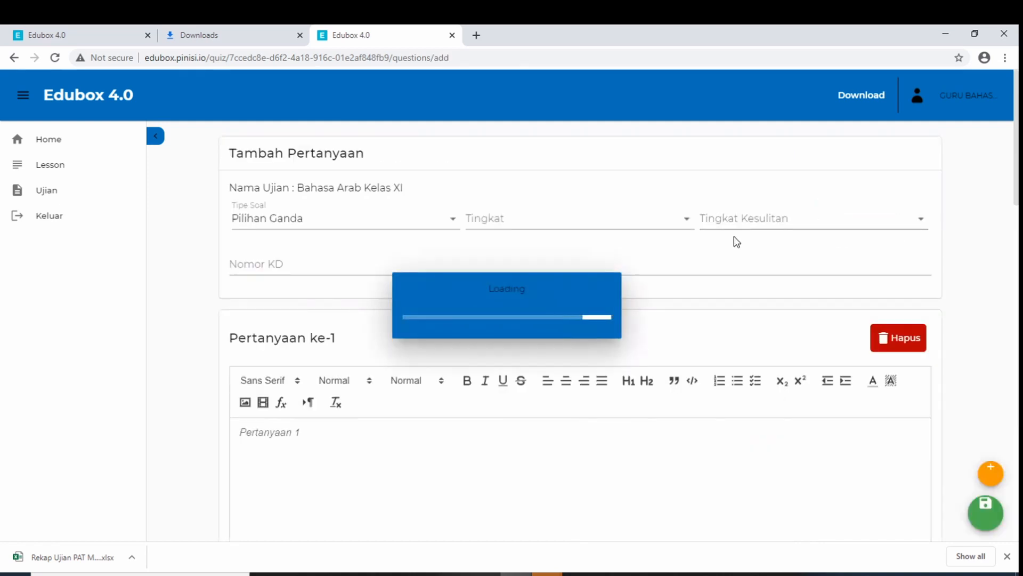
{"action": "left_click", "coordinate": [469, 219]}
{"action": "scroll", "coordinate": [573, 321], "scroll_direction": "down", "scroll_amount": 3}
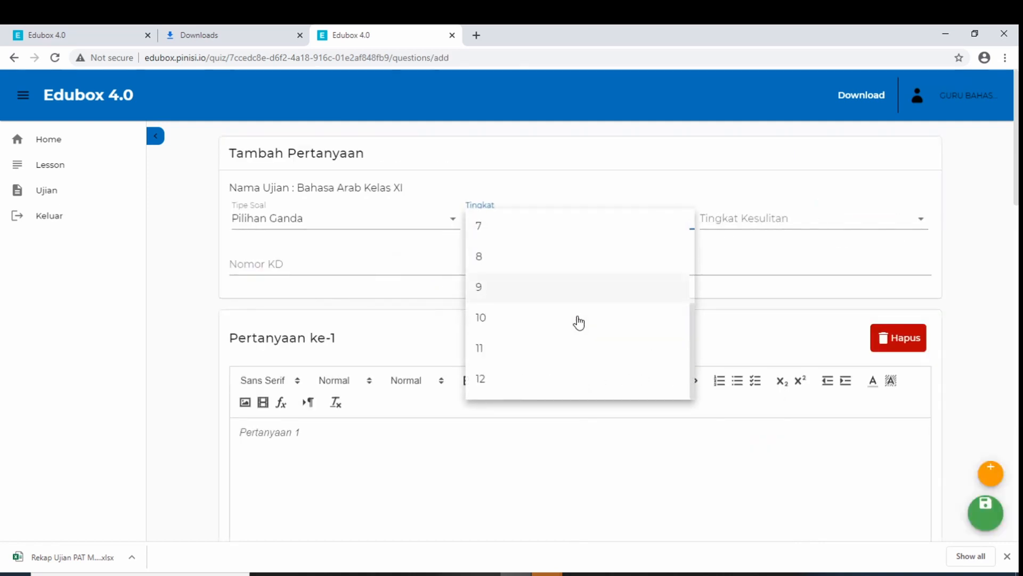
{"action": "left_click", "coordinate": [562, 349]}
{"action": "left_click", "coordinate": [727, 223]}
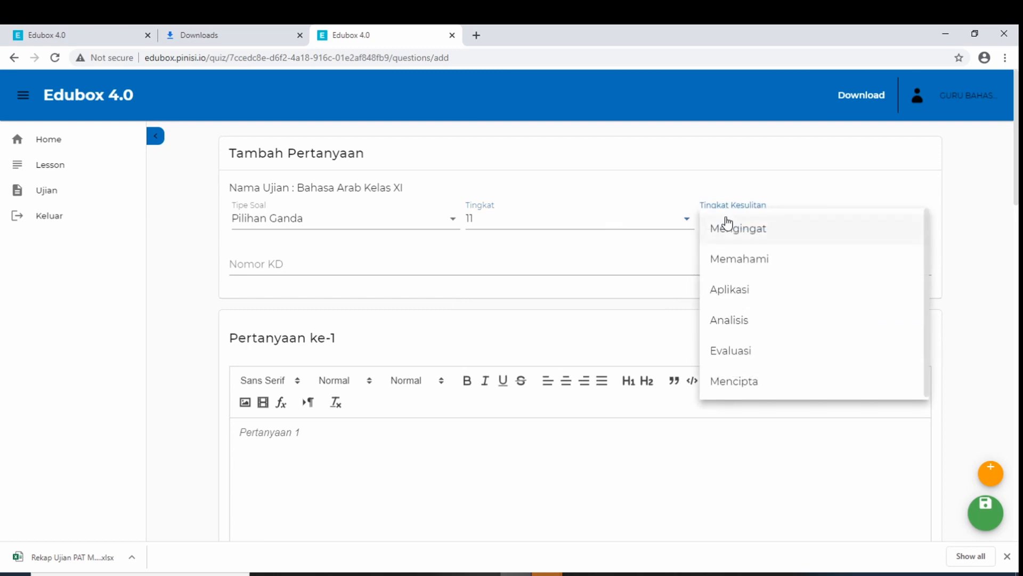
{"action": "left_click", "coordinate": [744, 292]}
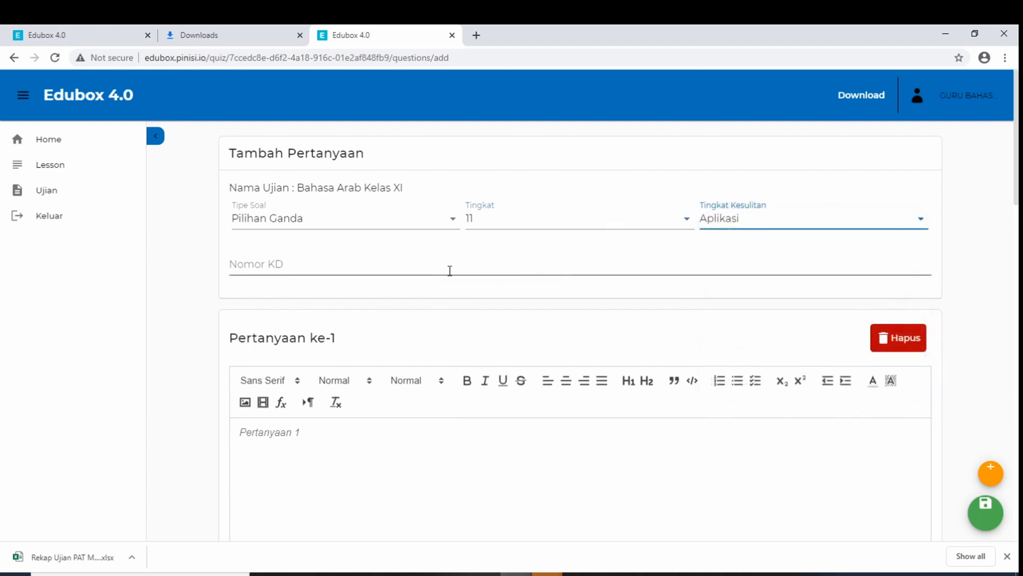
{"action": "left_click", "coordinate": [374, 269]}
{"action": "left_click", "coordinate": [197, 326]}
{"action": "scroll", "coordinate": [197, 327], "scroll_direction": "down", "scroll_amount": 2}
Insert 16.PNG as the question text and 16A.PNG as answer A
{"action": "left_click", "coordinate": [245, 277]}
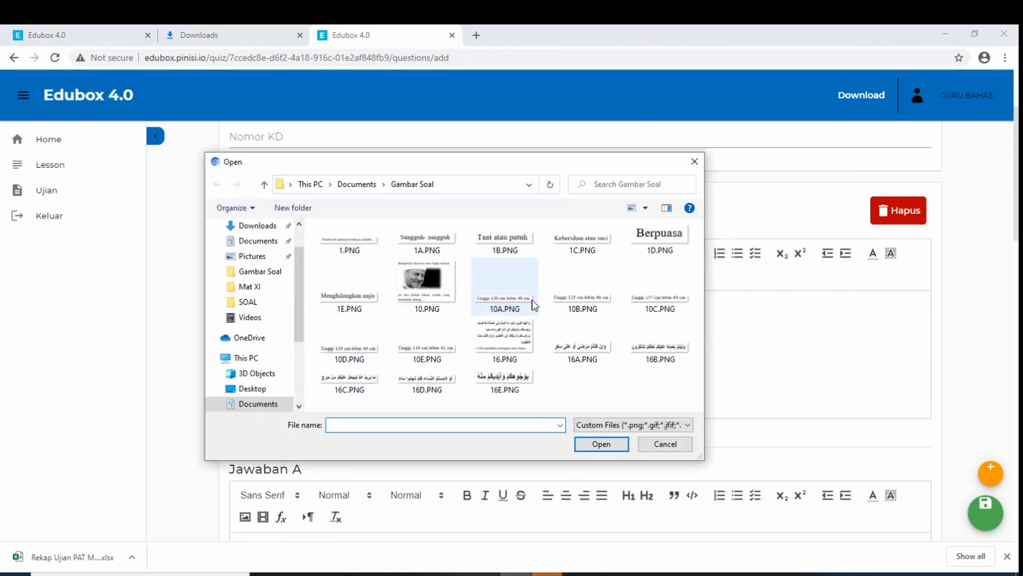
{"action": "left_click", "coordinate": [501, 347]}
{"action": "left_click", "coordinate": [618, 446]}
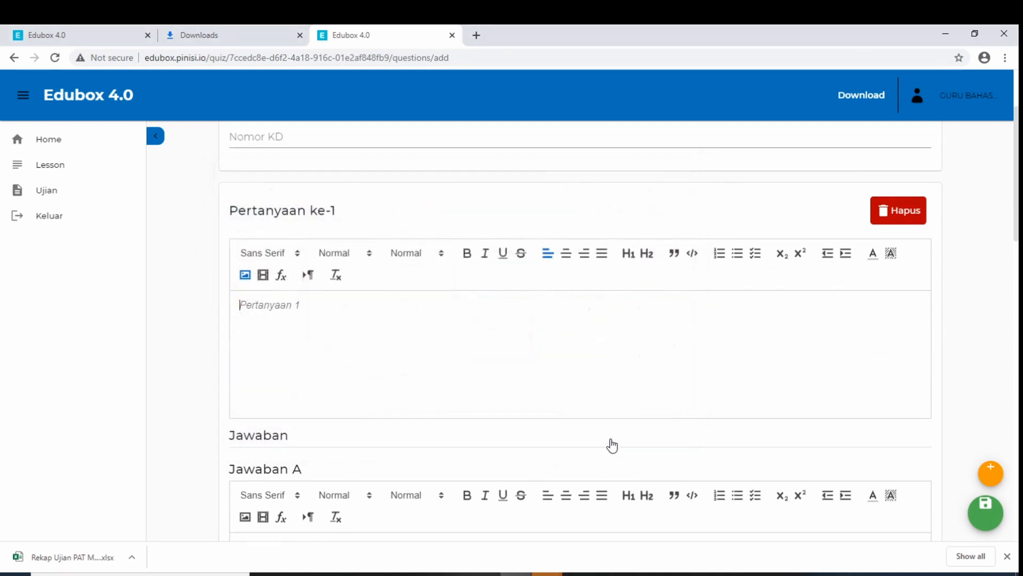
{"action": "scroll", "coordinate": [578, 382], "scroll_direction": "down", "scroll_amount": 4}
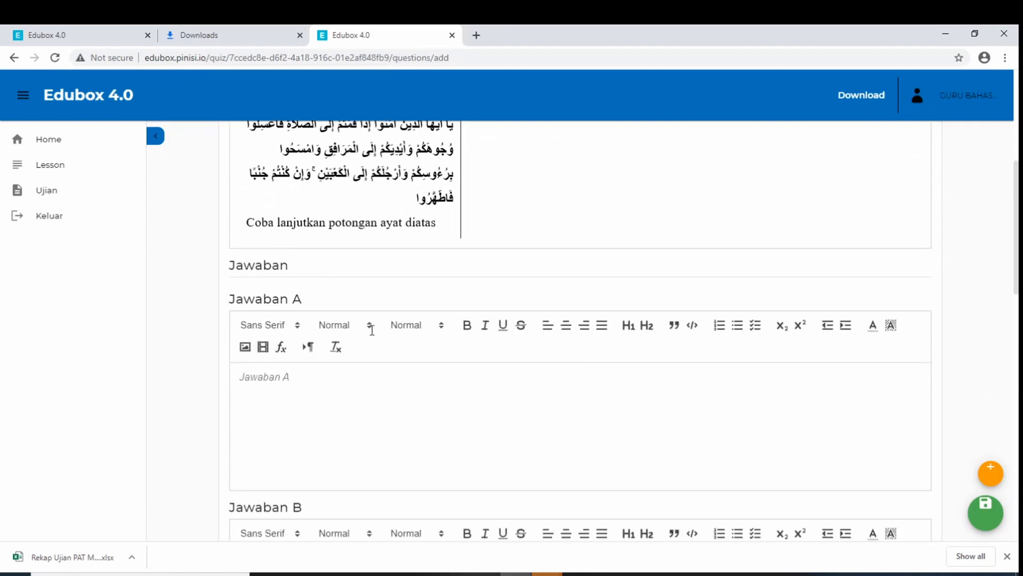
{"action": "left_click", "coordinate": [245, 347]}
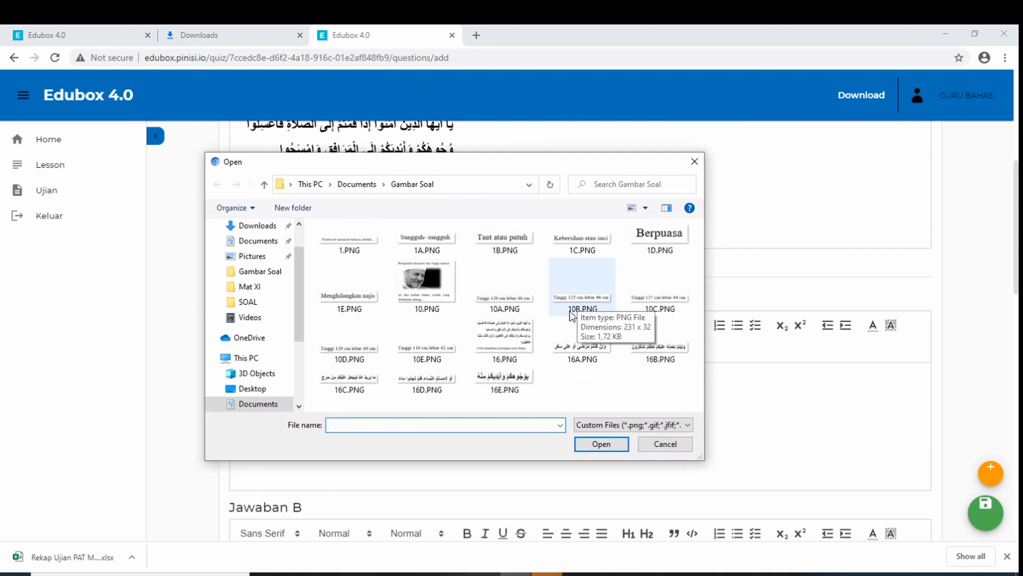
{"action": "left_click", "coordinate": [578, 340]}
{"action": "left_click", "coordinate": [600, 444]}
Insert 16B.PNG, 16C.PNG and 16D.PNG into answers B, C and D
{"action": "scroll", "coordinate": [469, 379], "scroll_direction": "down", "scroll_amount": 5}
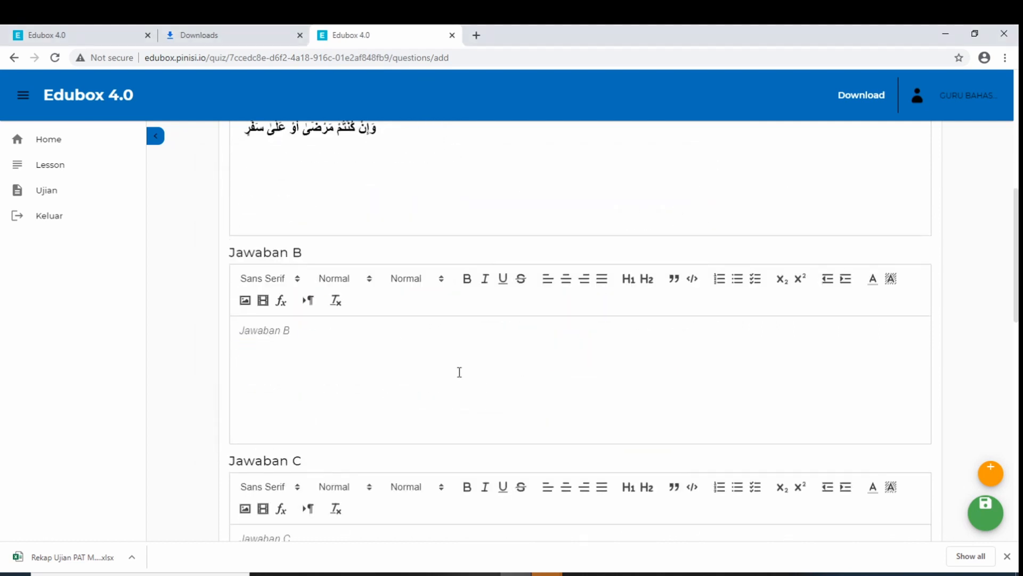
{"action": "left_click", "coordinate": [246, 305]}
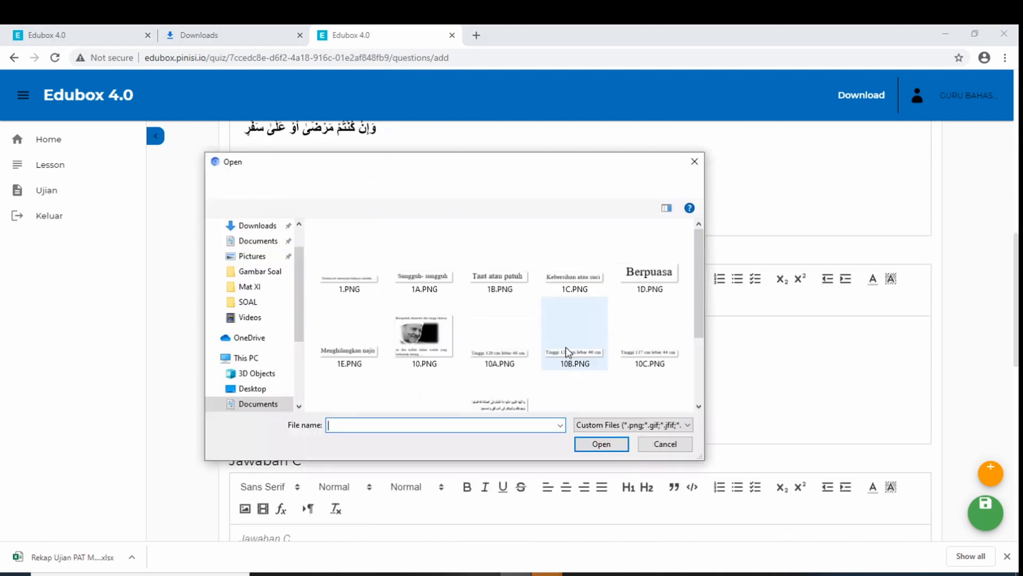
{"action": "left_click", "coordinate": [661, 341]}
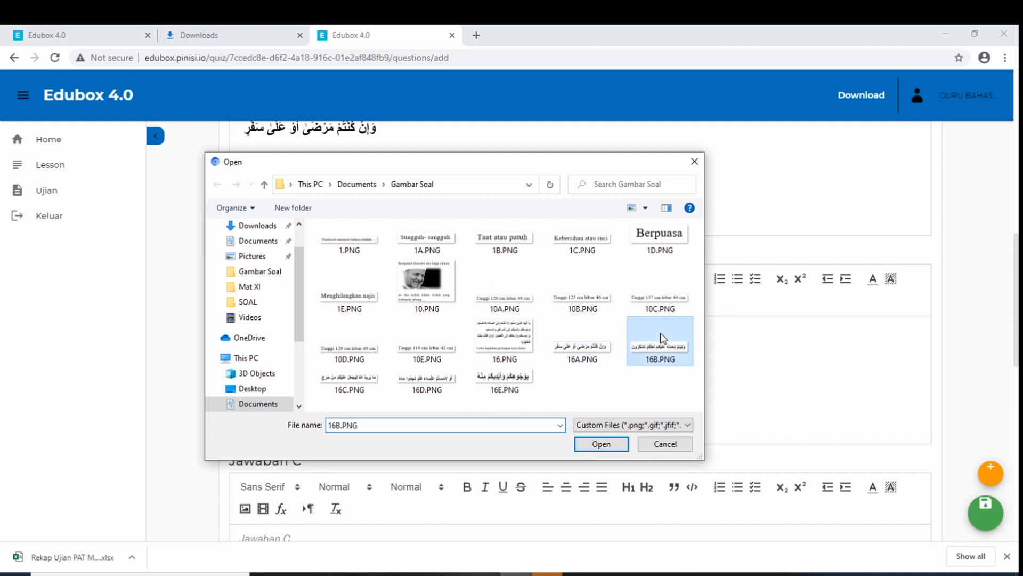
{"action": "left_click", "coordinate": [600, 444]}
{"action": "scroll", "coordinate": [478, 363], "scroll_direction": "down", "scroll_amount": 3}
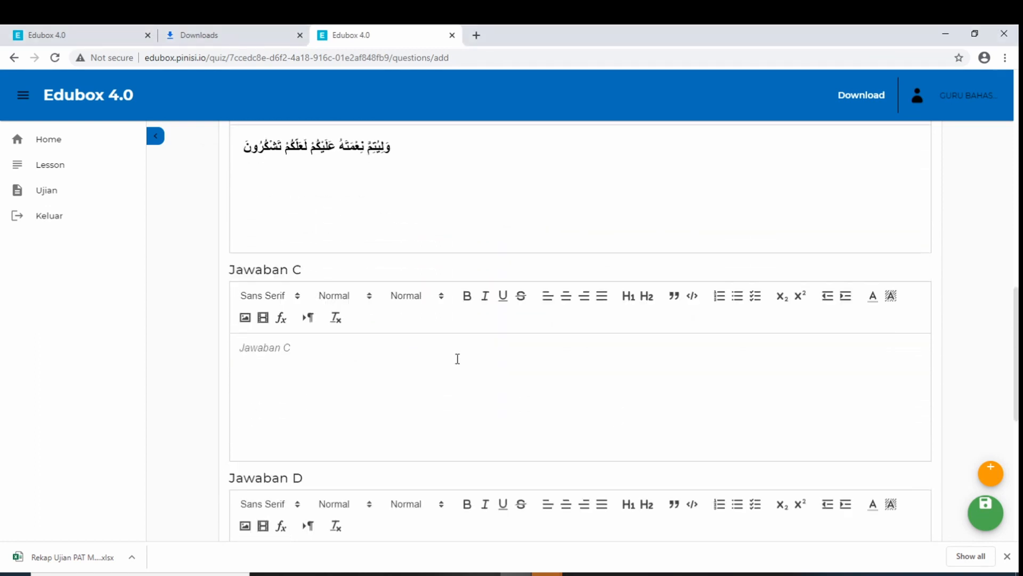
{"action": "left_click", "coordinate": [245, 318]}
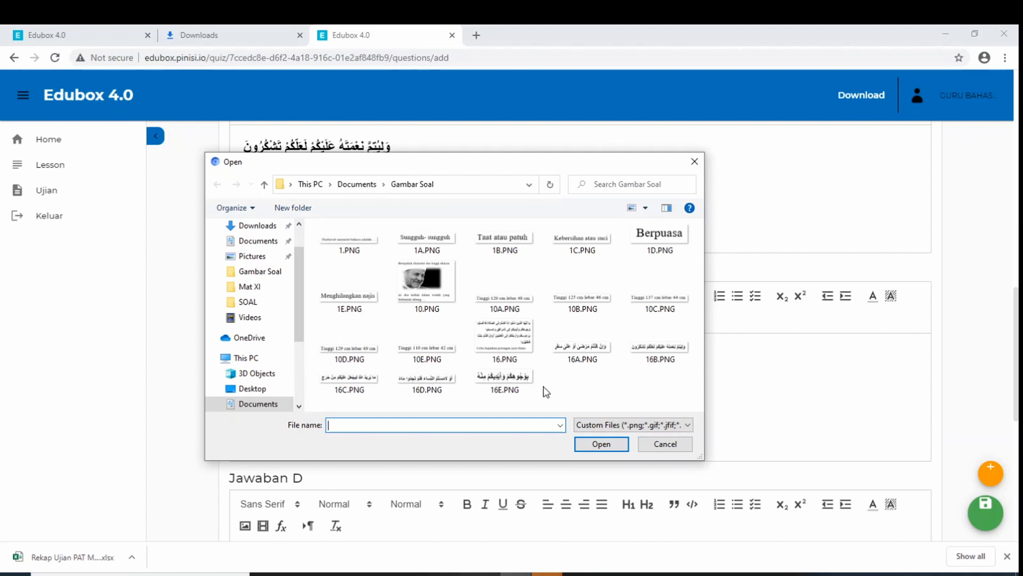
{"action": "left_click", "coordinate": [364, 385]}
{"action": "left_click", "coordinate": [597, 441]}
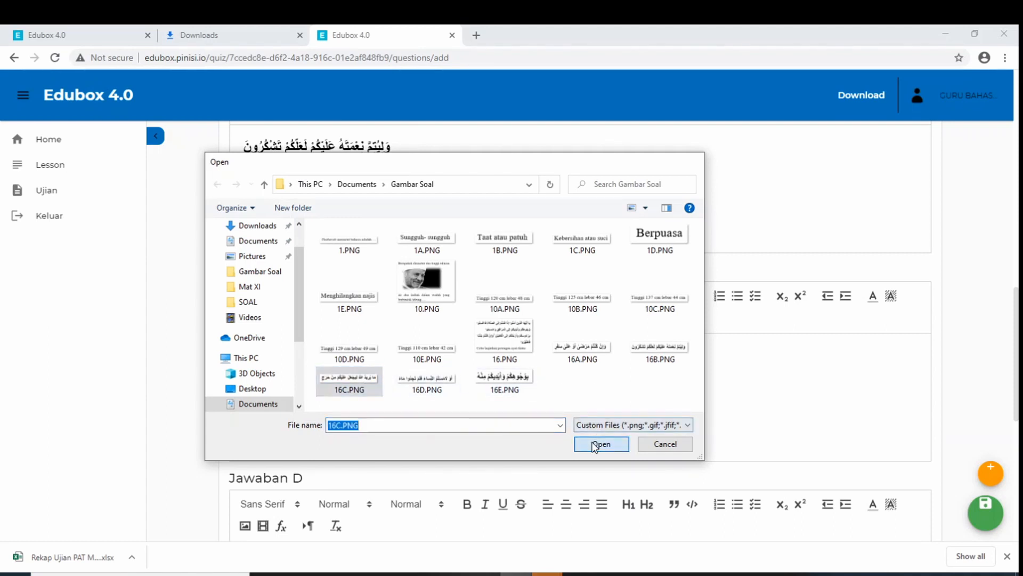
{"action": "scroll", "coordinate": [480, 352], "scroll_direction": "down", "scroll_amount": 4}
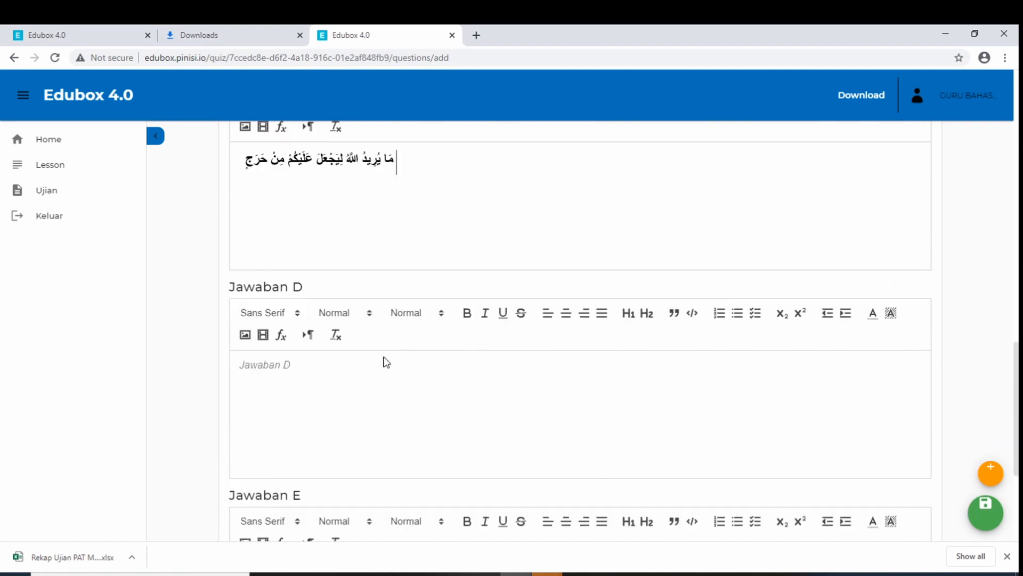
{"action": "left_click", "coordinate": [245, 336]}
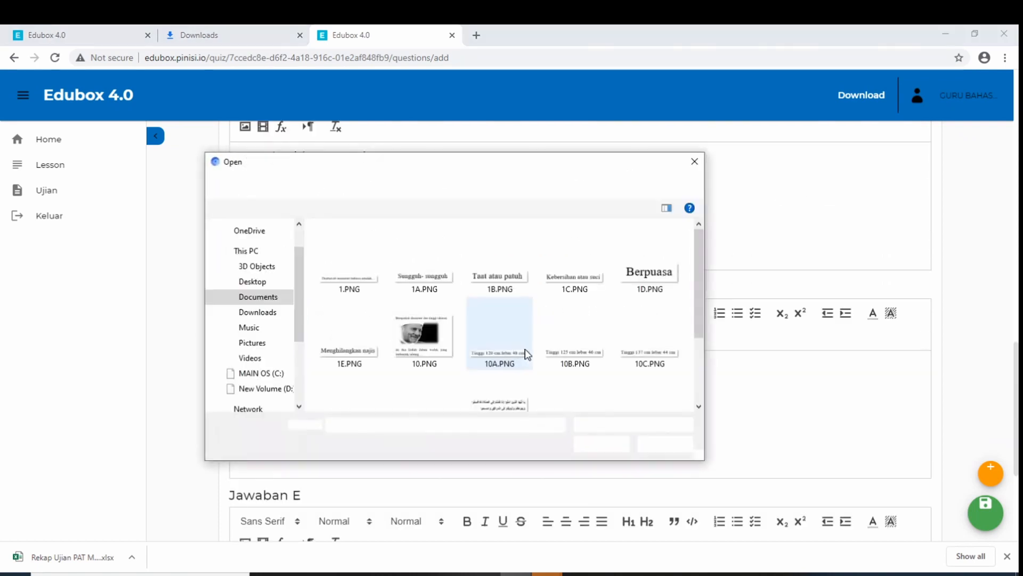
{"action": "left_click", "coordinate": [458, 392]}
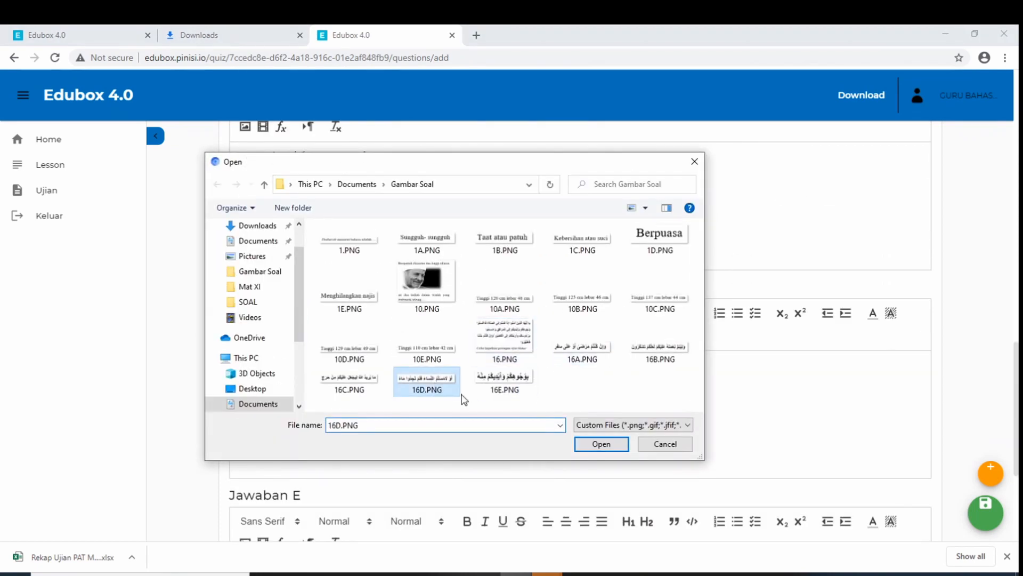
{"action": "left_click", "coordinate": [597, 443]}
Insert 16E.PNG into answer E, set the answer key to C, and save
{"action": "scroll", "coordinate": [448, 397], "scroll_direction": "down", "scroll_amount": 4}
{"action": "left_click", "coordinate": [245, 315]}
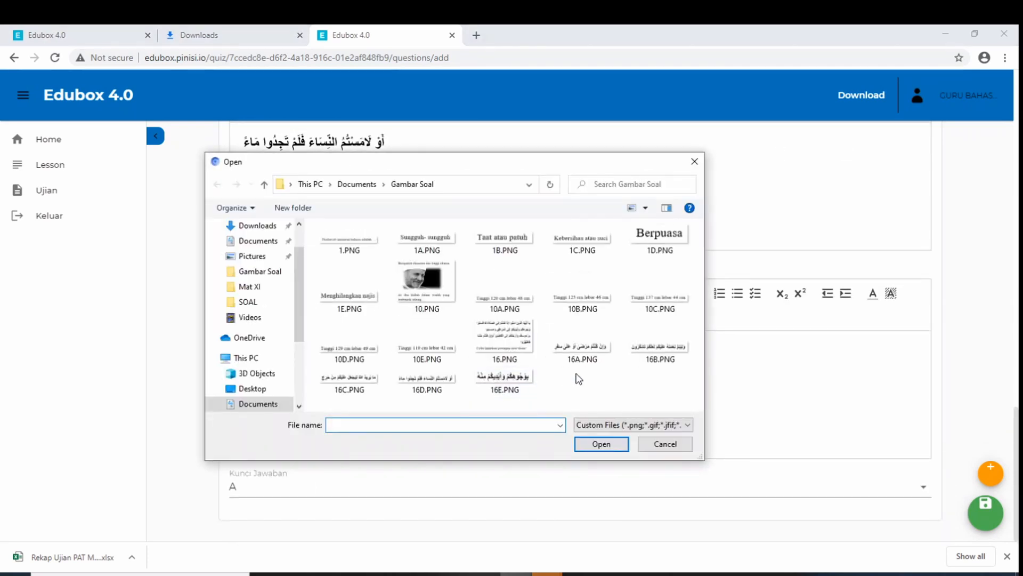
{"action": "left_click", "coordinate": [506, 379]}
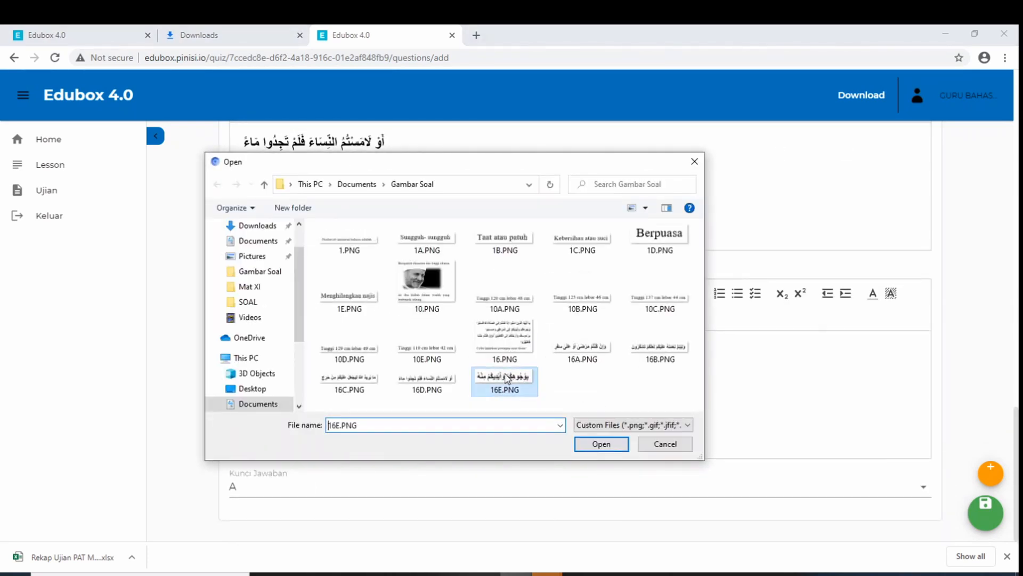
{"action": "left_click", "coordinate": [604, 444]}
{"action": "left_click", "coordinate": [329, 489]}
{"action": "left_click", "coordinate": [290, 458]}
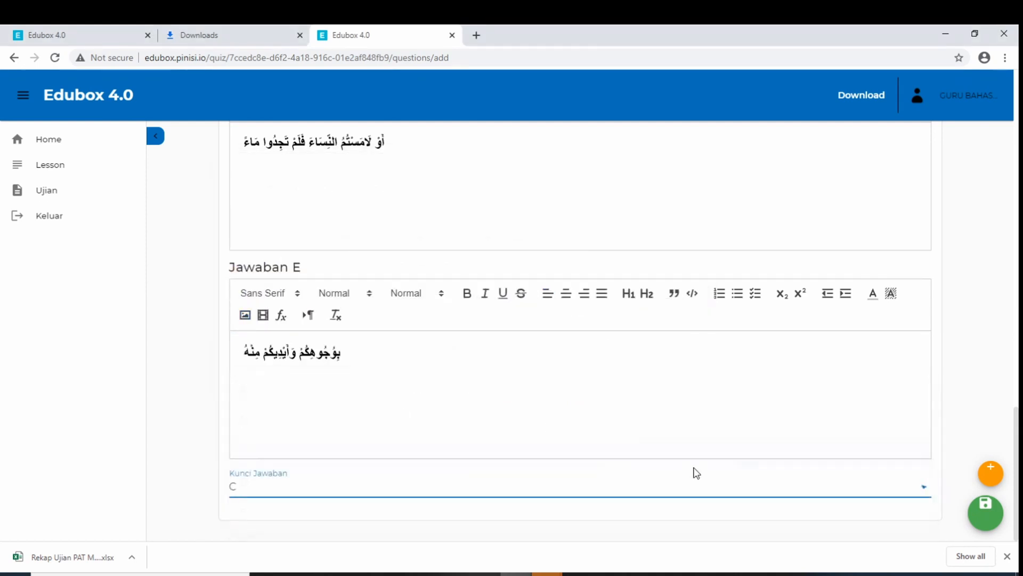
{"action": "left_click", "coordinate": [987, 510]}
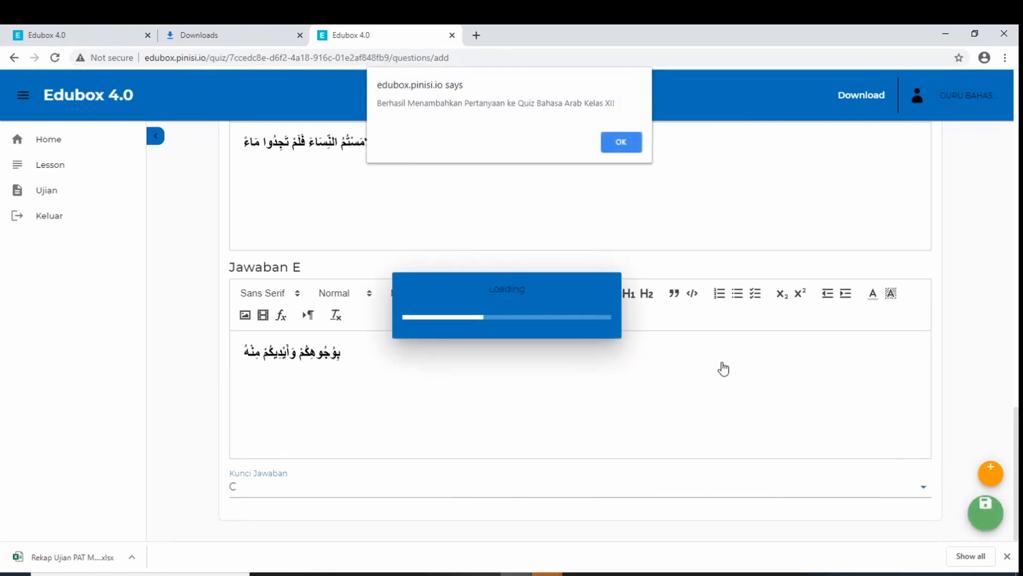
Dismiss the success alert and review questions 1–3 in the Pertanyaan list
{"action": "left_click", "coordinate": [621, 142]}
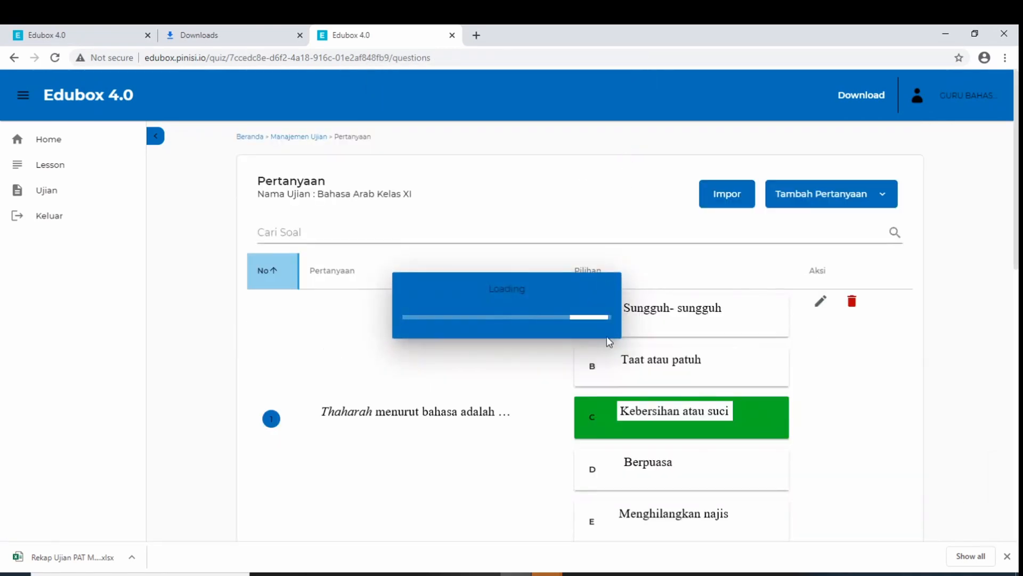
{"action": "scroll", "coordinate": [669, 355], "scroll_direction": "down", "scroll_amount": 5}
{"action": "scroll", "coordinate": [669, 353], "scroll_direction": "down", "scroll_amount": 6}
{"action": "scroll", "coordinate": [670, 353], "scroll_direction": "up", "scroll_amount": 4}
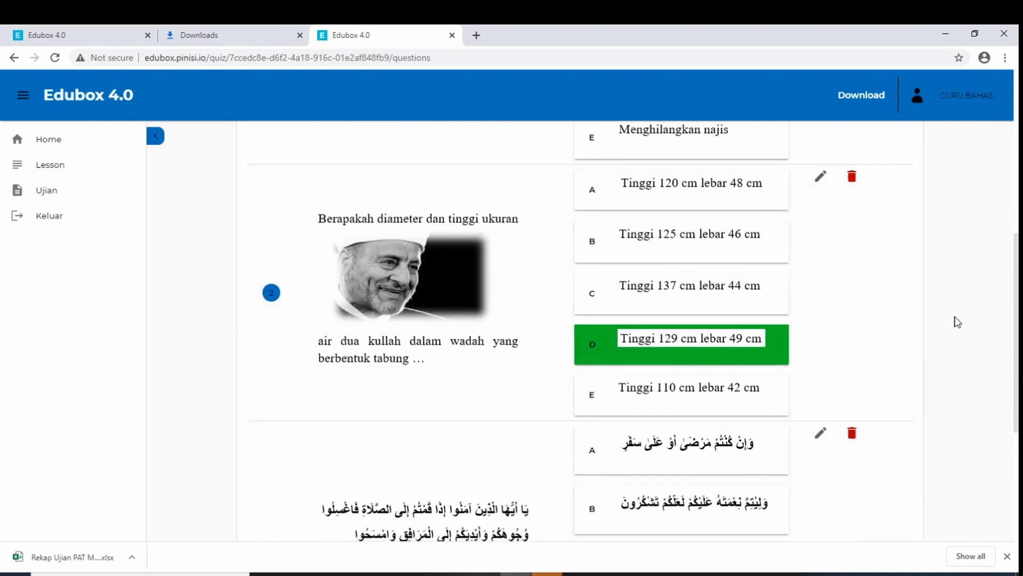
{"action": "scroll", "coordinate": [958, 321], "scroll_direction": "up", "scroll_amount": 3}
{"action": "scroll", "coordinate": [957, 321], "scroll_direction": "up", "scroll_amount": 2}
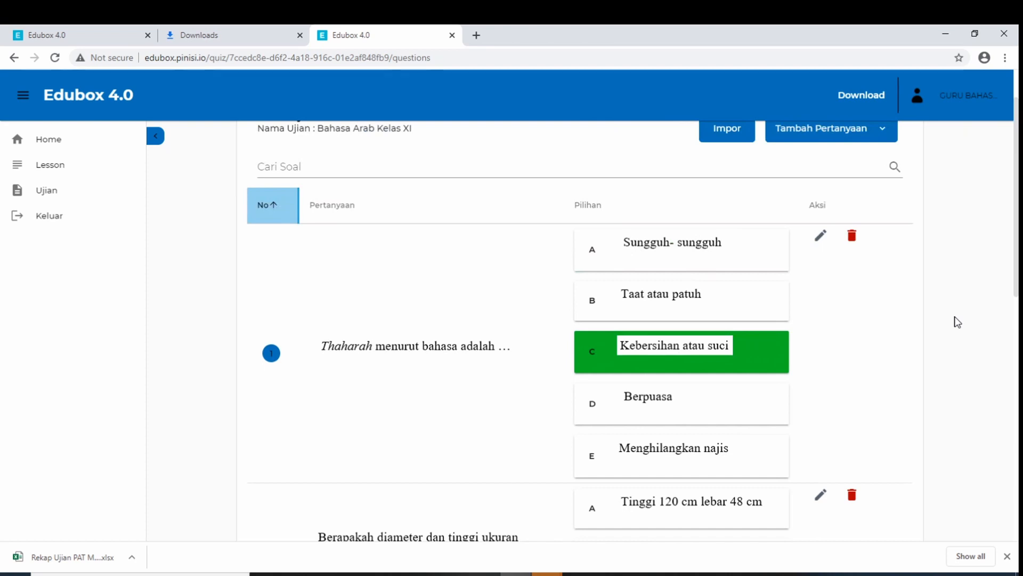
{"action": "scroll", "coordinate": [958, 323], "scroll_direction": "down", "scroll_amount": 8}
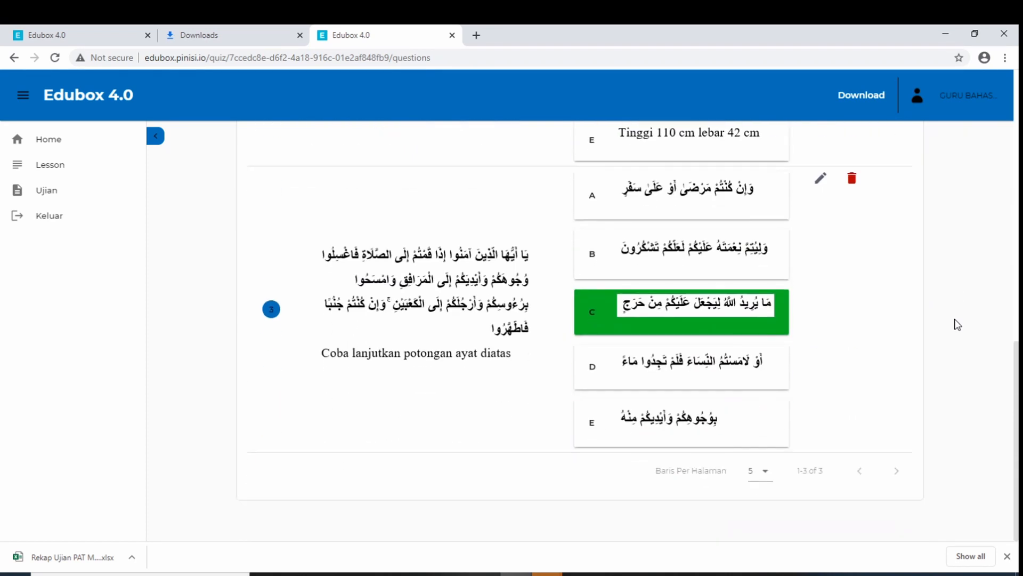
{"action": "scroll", "coordinate": [957, 324], "scroll_direction": "up", "scroll_amount": 9}
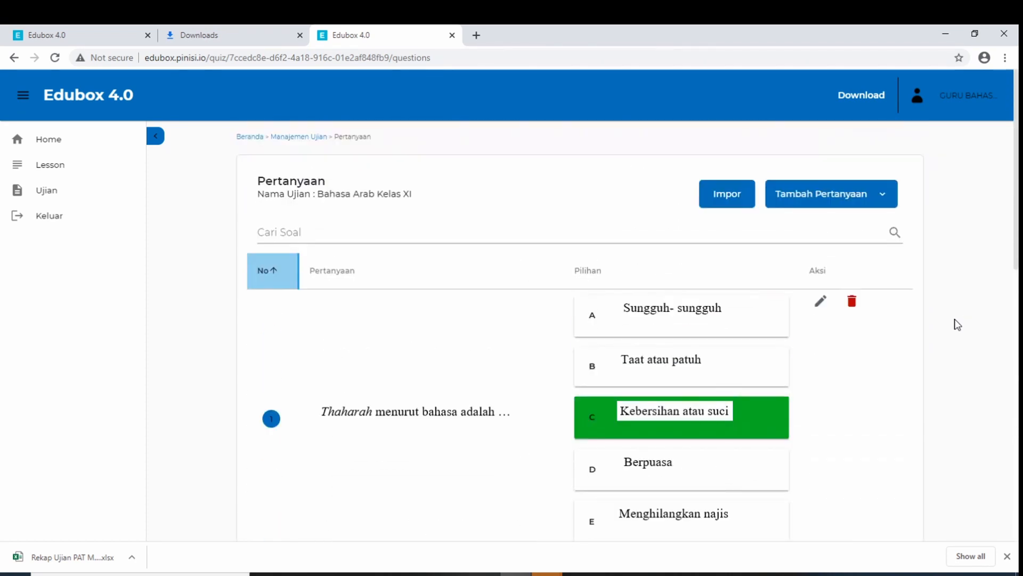
{"action": "scroll", "coordinate": [958, 324], "scroll_direction": "down", "scroll_amount": 10}
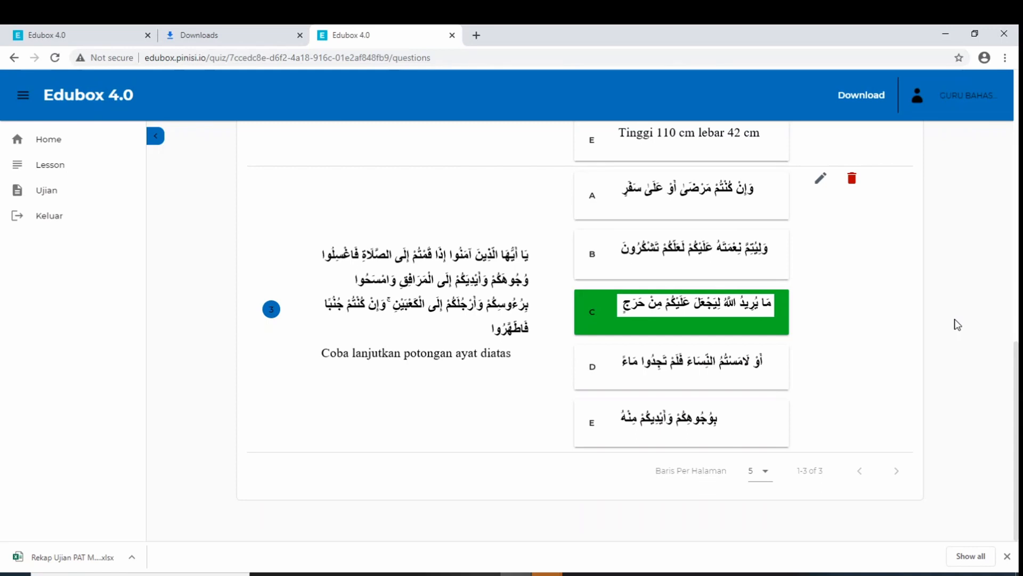
{"action": "scroll", "coordinate": [958, 325], "scroll_direction": "up", "scroll_amount": 15}
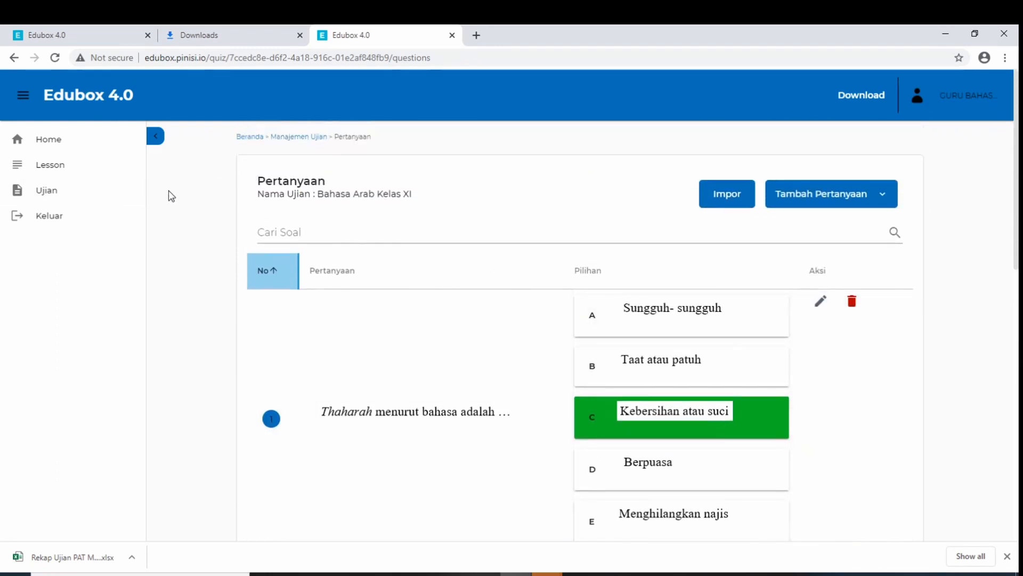
Log out, then log back in with the saved teacher username and the account password
{"action": "left_click", "coordinate": [961, 104]}
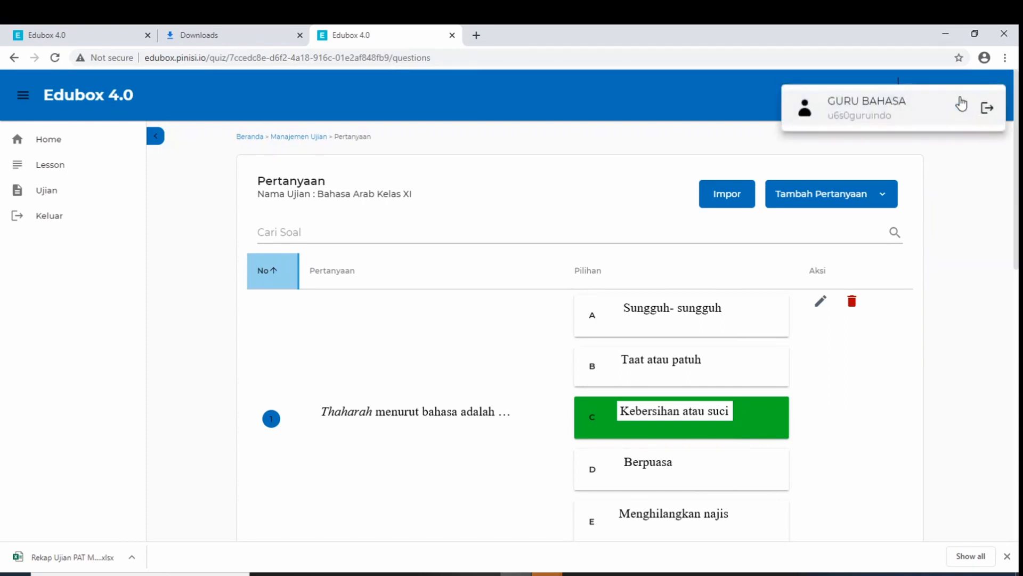
{"action": "left_click", "coordinate": [989, 111]}
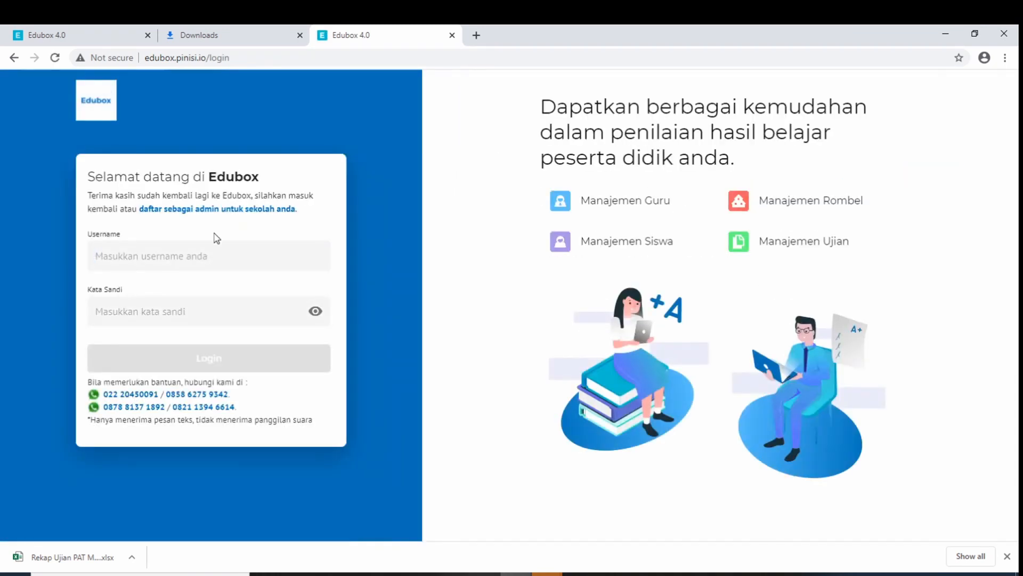
{"action": "left_click", "coordinate": [211, 253]}
{"action": "left_click", "coordinate": [198, 305]}
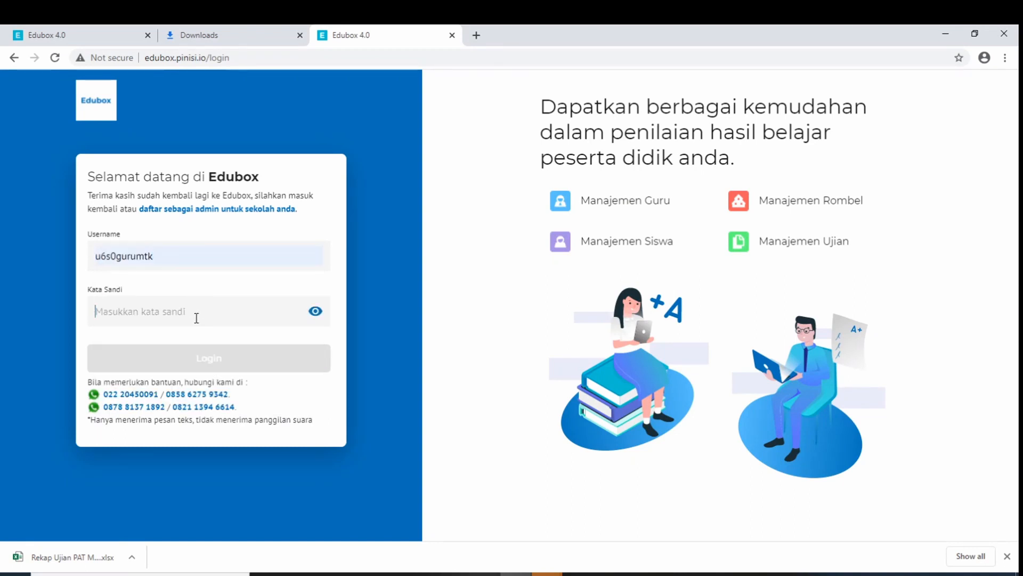
{"action": "left_click", "coordinate": [197, 317]}
{"action": "type", "text": "•"}
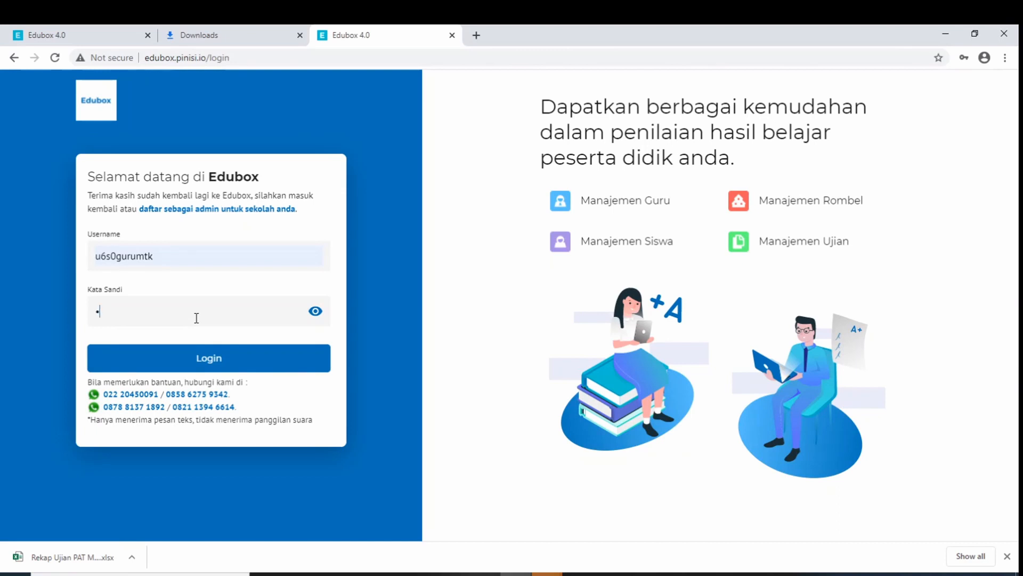
{"action": "type", "text": "•••••"}
{"action": "left_click", "coordinate": [210, 364]}
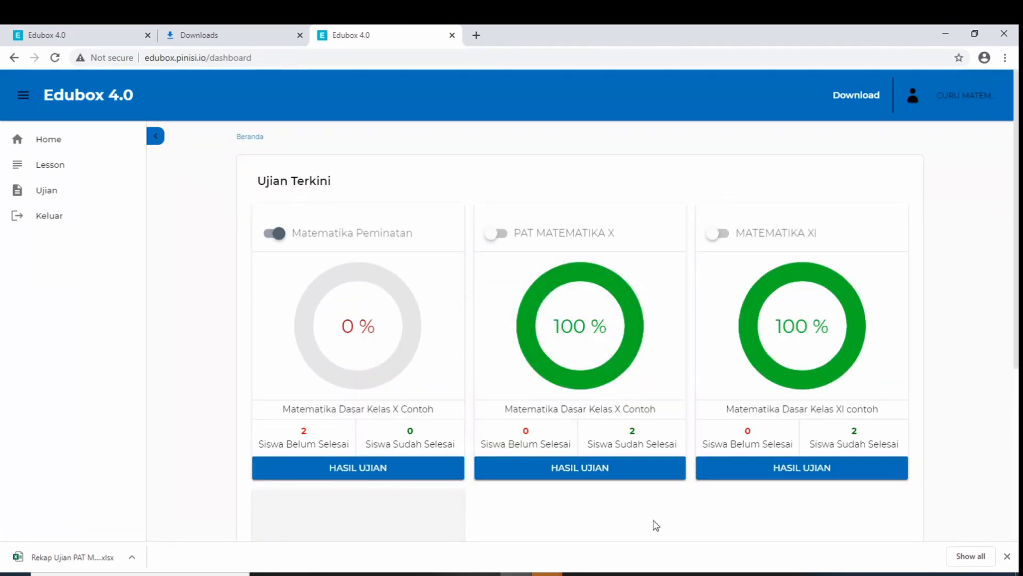
Return to Home and open HASIL UJIAN on the MATEMATIKA XI card
{"action": "left_click", "coordinate": [72, 147]}
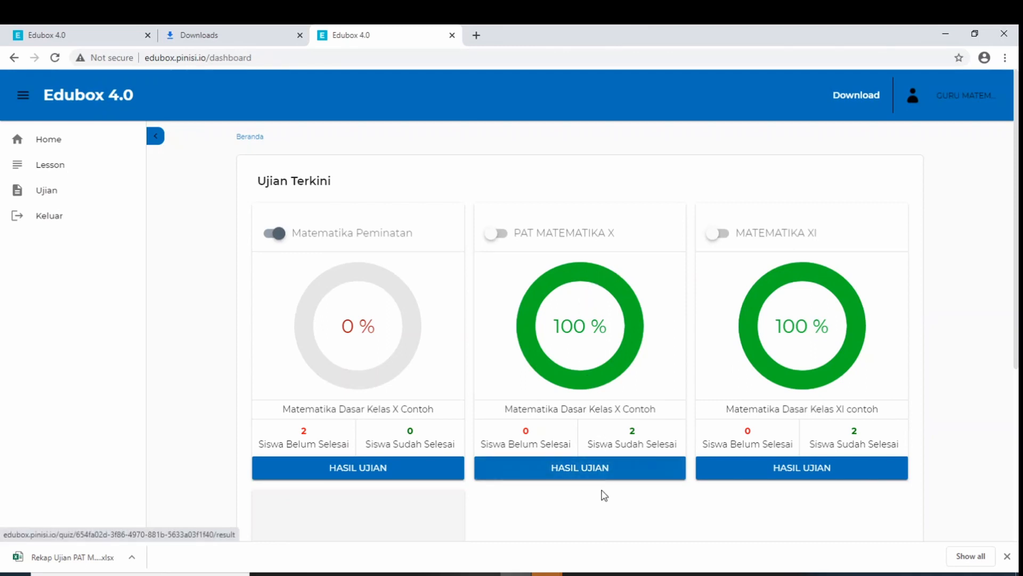
{"action": "left_click", "coordinate": [787, 472]}
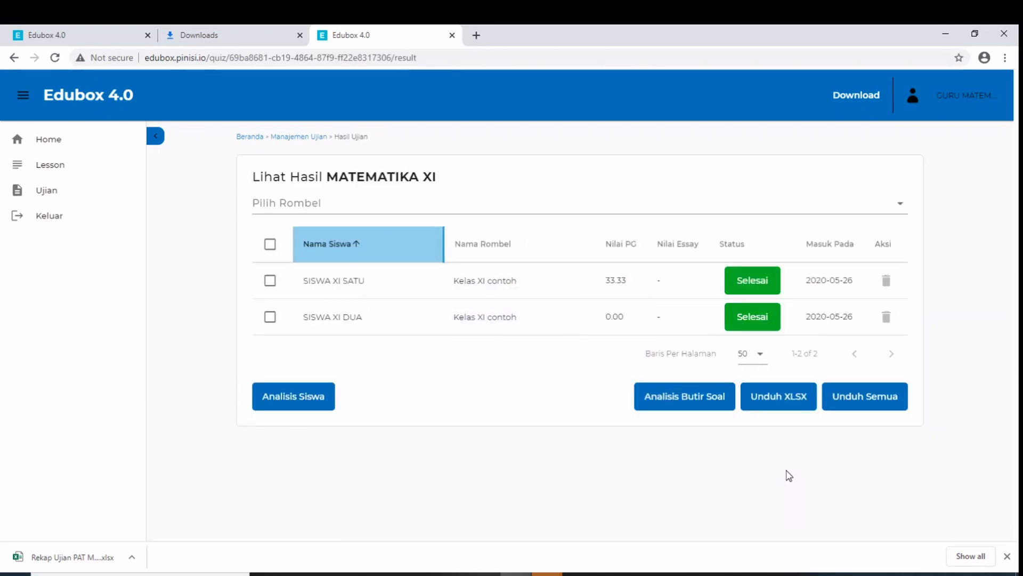
Filter the MATEMATIKA XI results to the Kelas XI contoh class group in Pilih Rombel
{"action": "left_click", "coordinate": [857, 575]}
{"action": "left_click", "coordinate": [857, 574]}
{"action": "left_click", "coordinate": [767, 501]}
{"action": "left_click", "coordinate": [474, 204]}
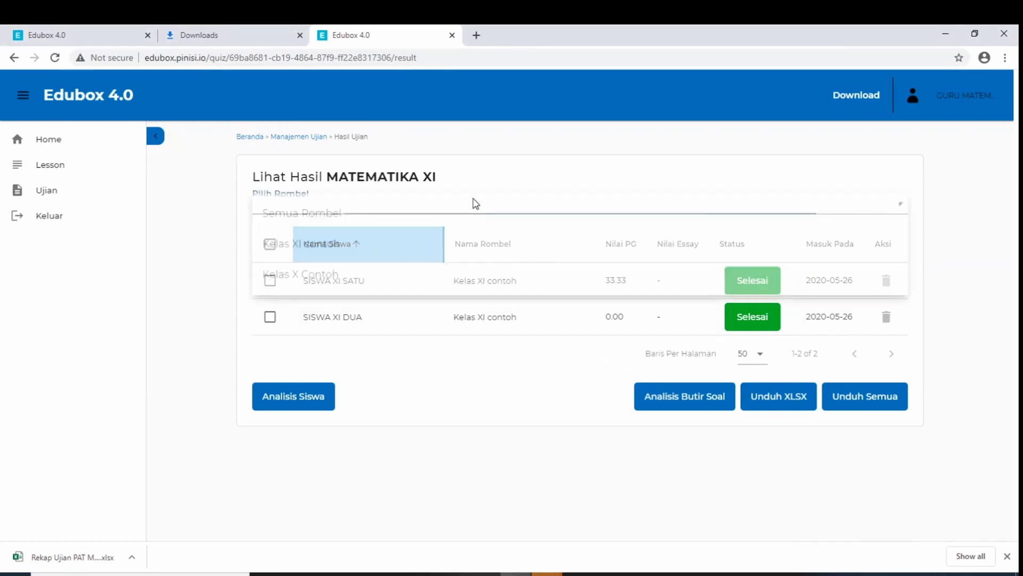
{"action": "left_click", "coordinate": [457, 250]}
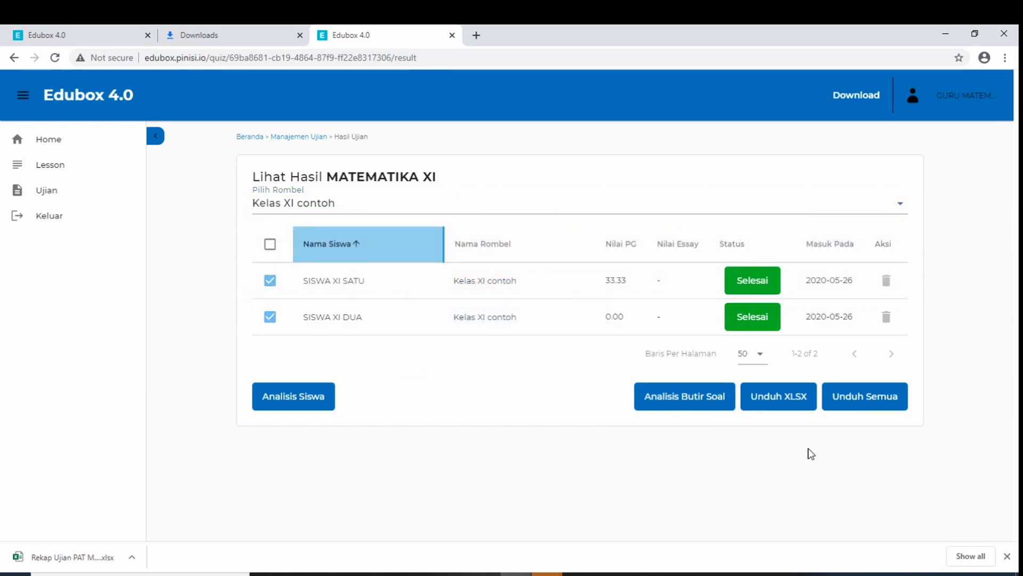
Download all results as Rekap Ujian MATEMATIKA XI.xlsx and show the file in its folder
{"action": "left_click", "coordinate": [839, 398]}
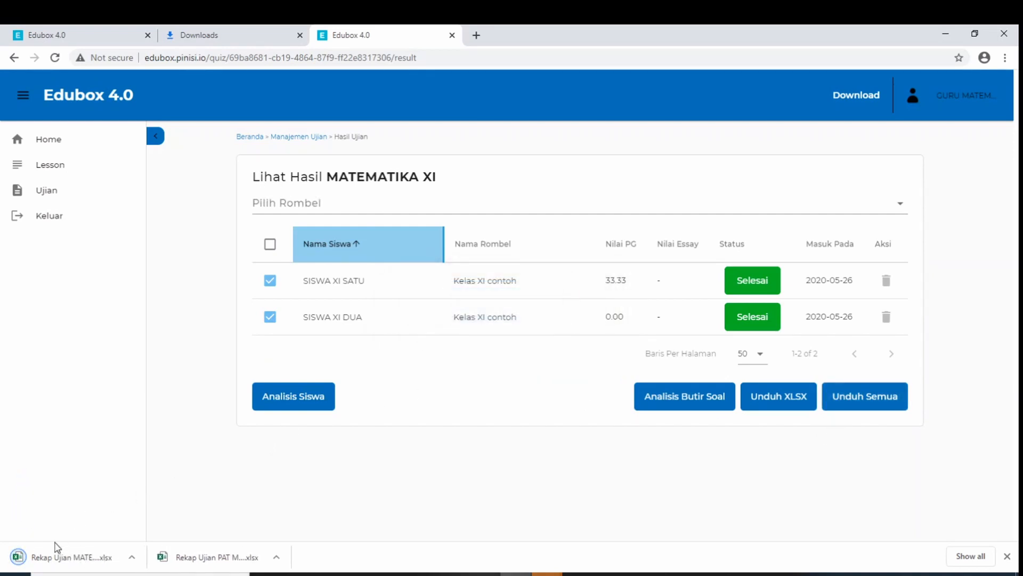
{"action": "left_click", "coordinate": [134, 558]}
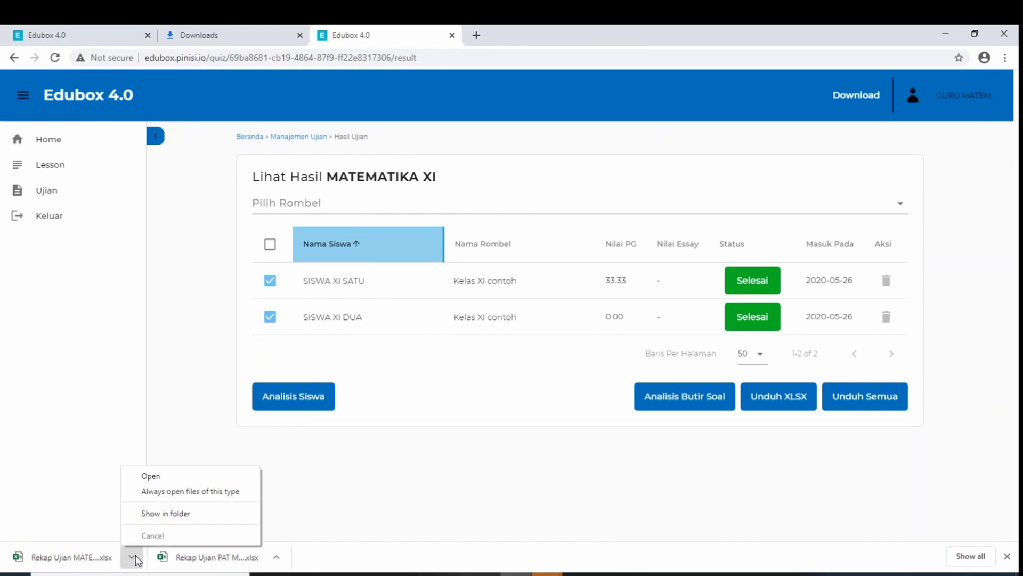
{"action": "left_click", "coordinate": [167, 514]}
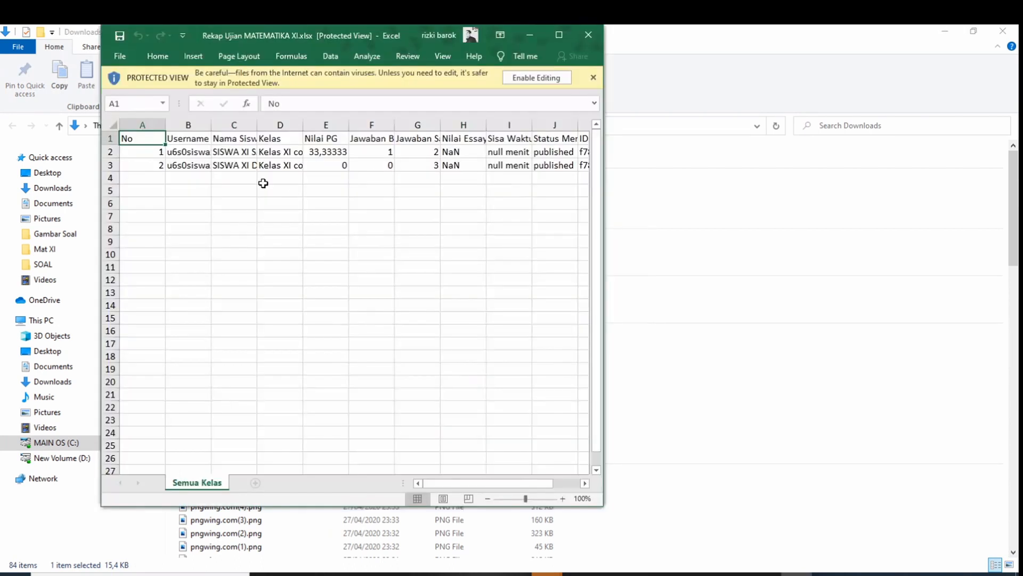
Maximise the workbook, enable editing, and auto-fit every column width to its contents
{"action": "left_click", "coordinate": [554, 39]}
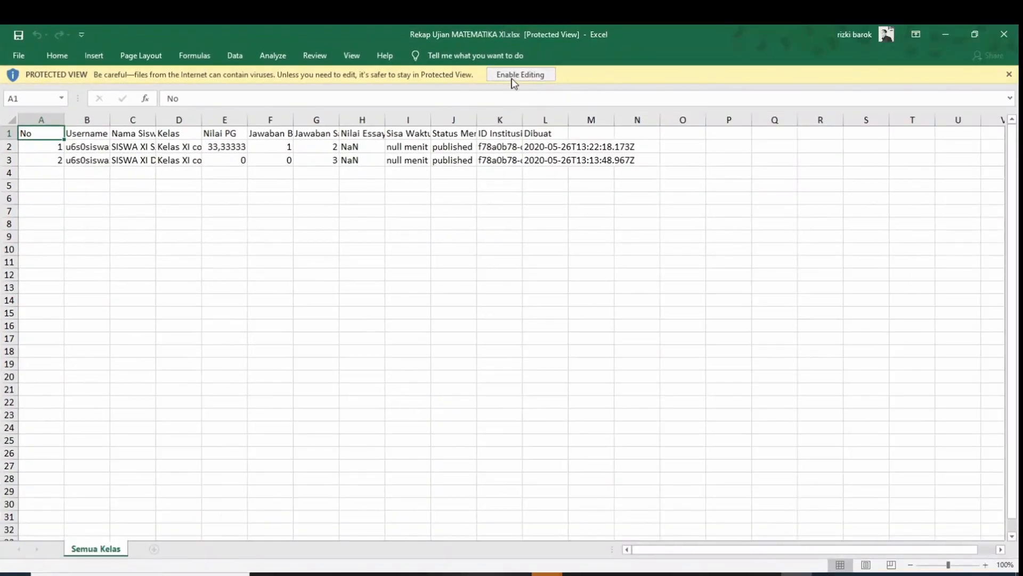
{"action": "left_click", "coordinate": [514, 76]}
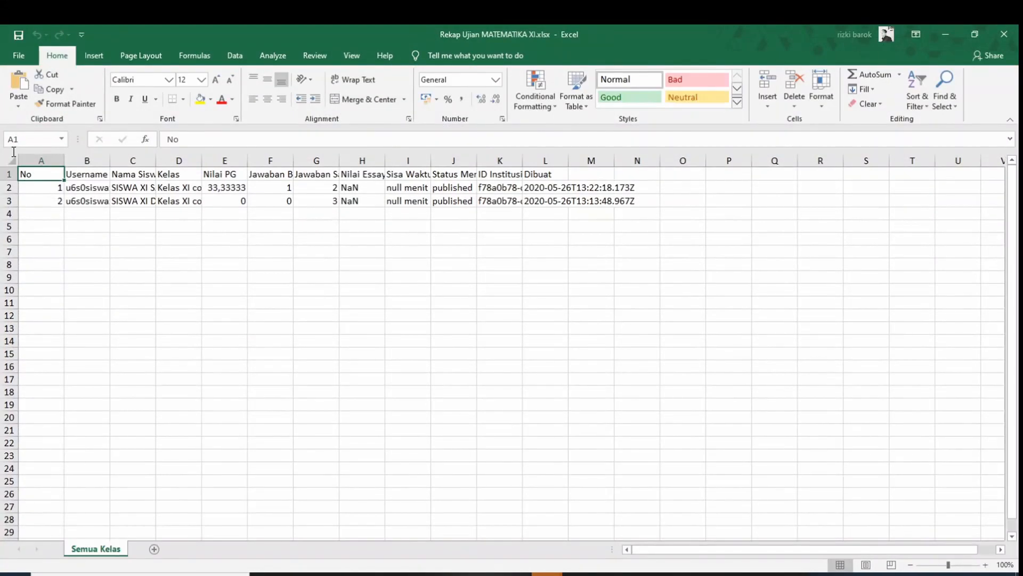
{"action": "left_click", "coordinate": [11, 158]}
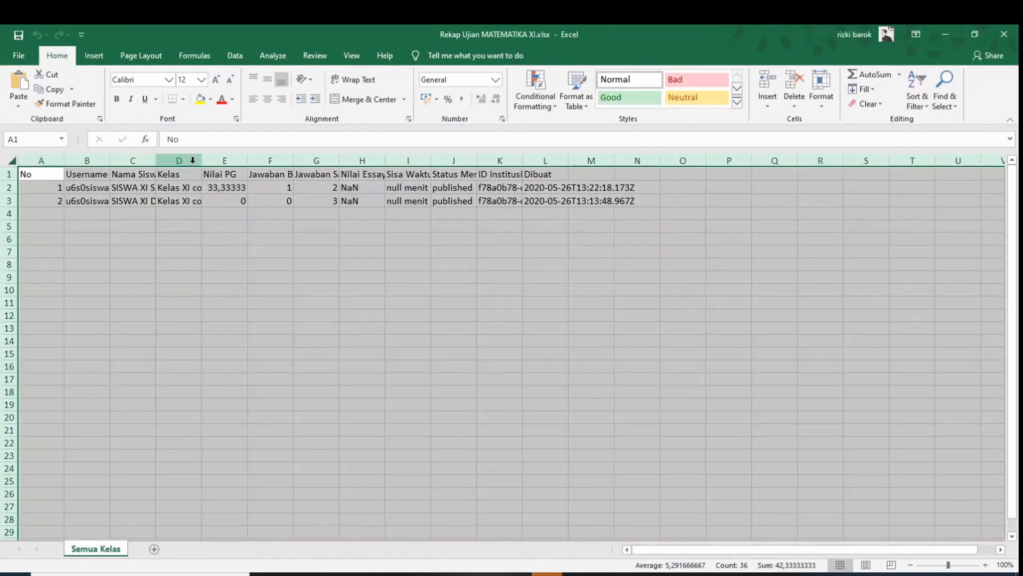
{"action": "double_click", "coordinate": [155, 159]}
{"action": "left_click", "coordinate": [515, 275]}
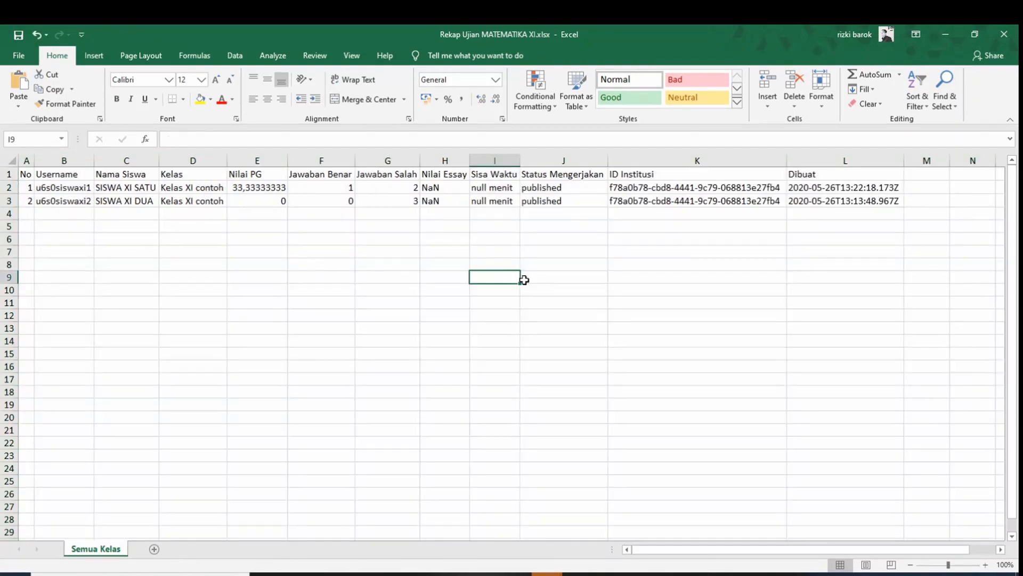
Review both students' Nilai PG (33,33333 and 0) and answer counts, then show the desktop
{"action": "left_click", "coordinate": [523, 238]}
{"action": "left_click", "coordinate": [344, 238]}
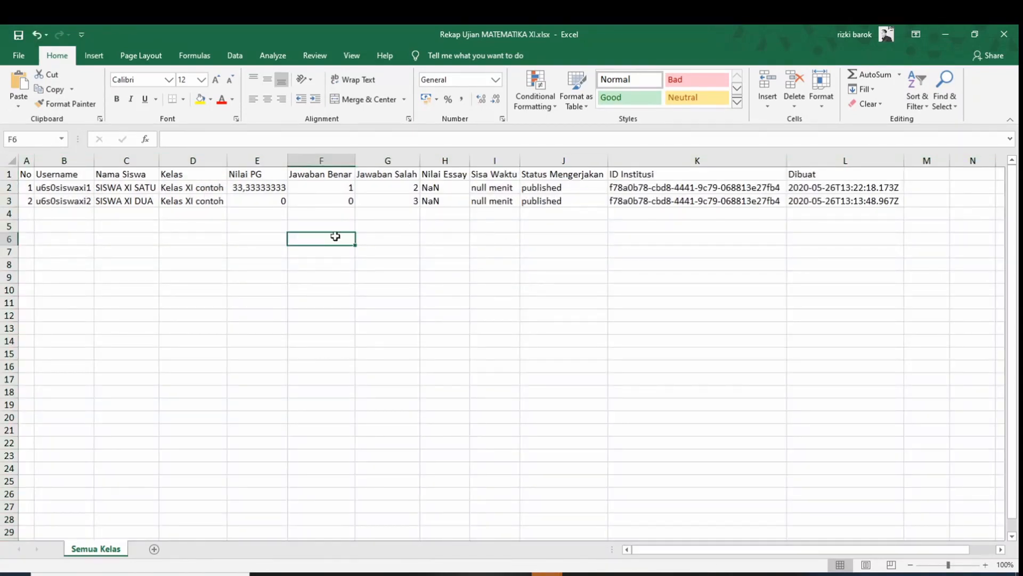
{"action": "left_click", "coordinate": [258, 174]}
{"action": "left_click", "coordinate": [261, 189]}
{"action": "left_click", "coordinate": [264, 203]}
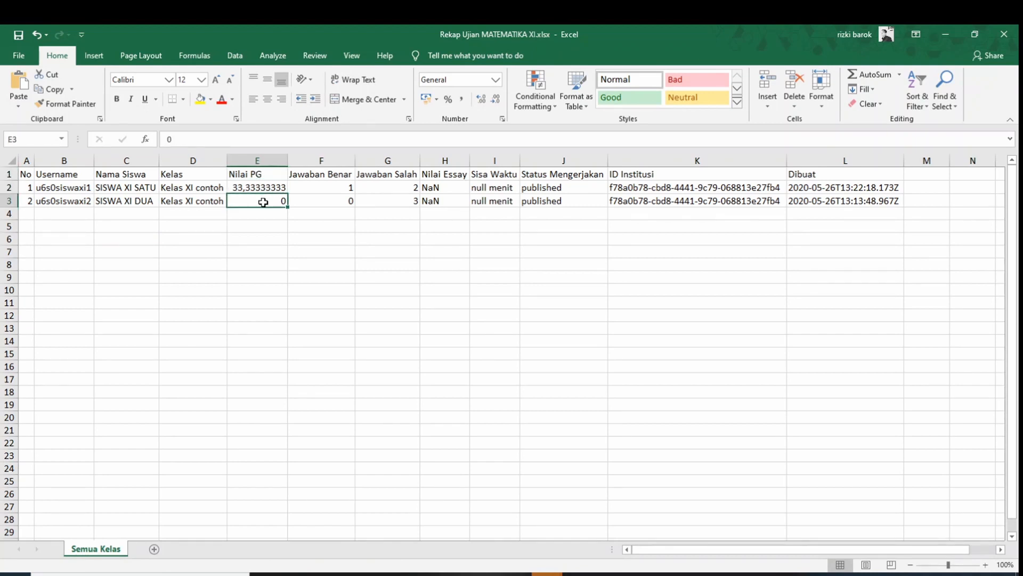
{"action": "left_click", "coordinate": [327, 187]}
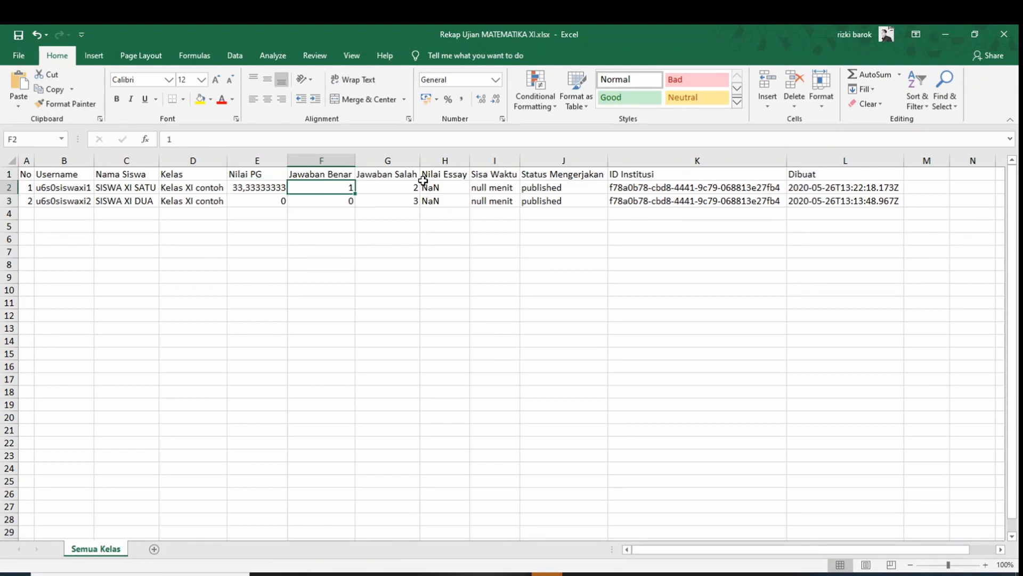
{"action": "left_click", "coordinate": [375, 186]}
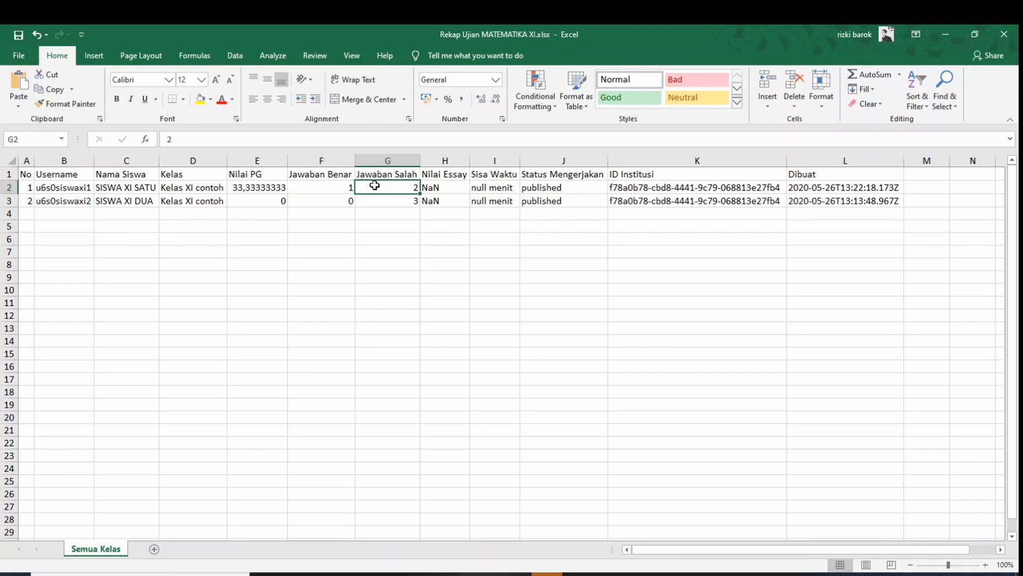
{"action": "left_click", "coordinate": [335, 199]}
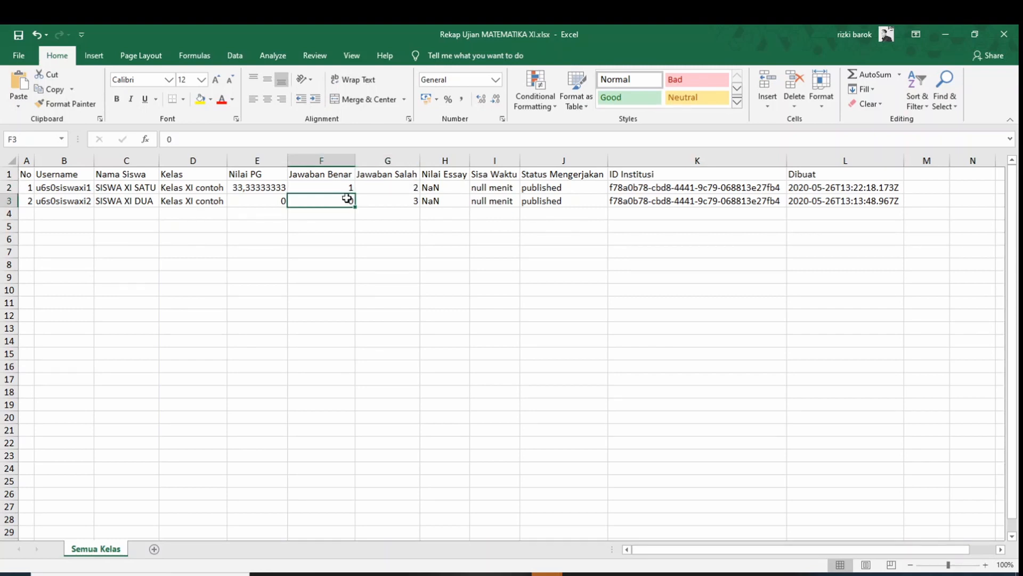
{"action": "left_click", "coordinate": [393, 201]}
{"action": "left_click", "coordinate": [343, 268]}
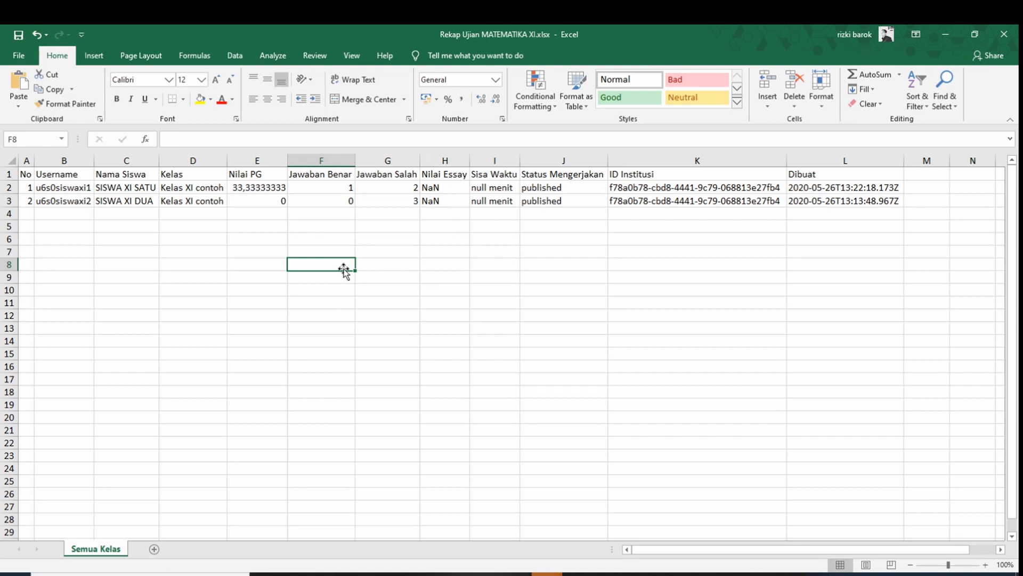
{"action": "key", "text": "super+d"}
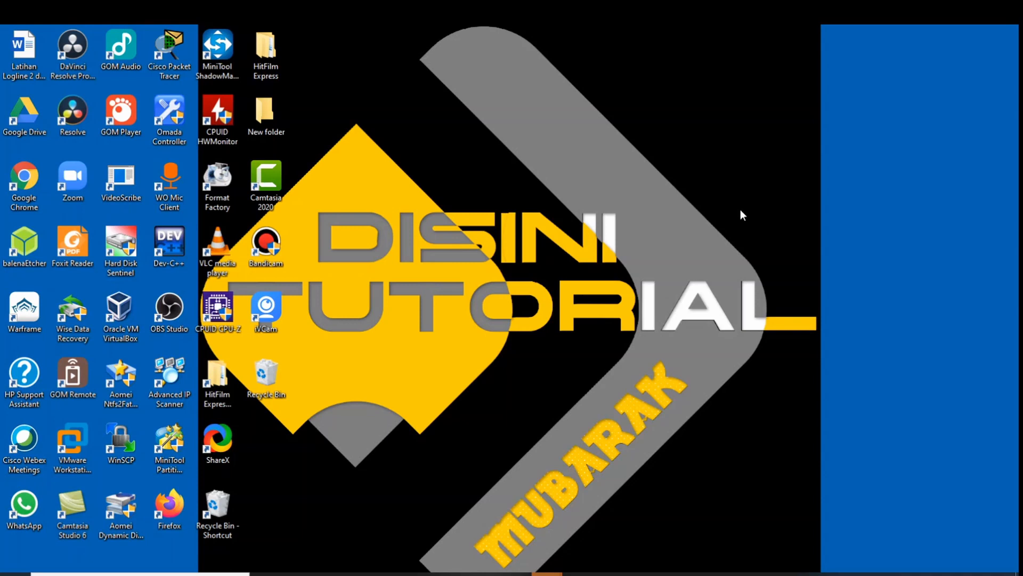
Restore the OBS Studio window from the taskbar over the desktop
{"action": "left_click", "coordinate": [736, 574]}
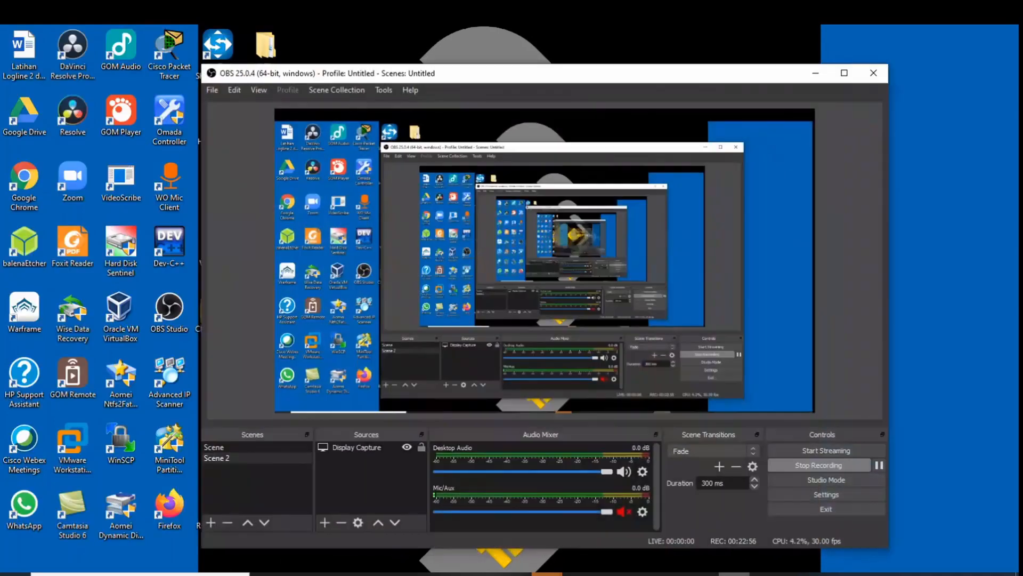